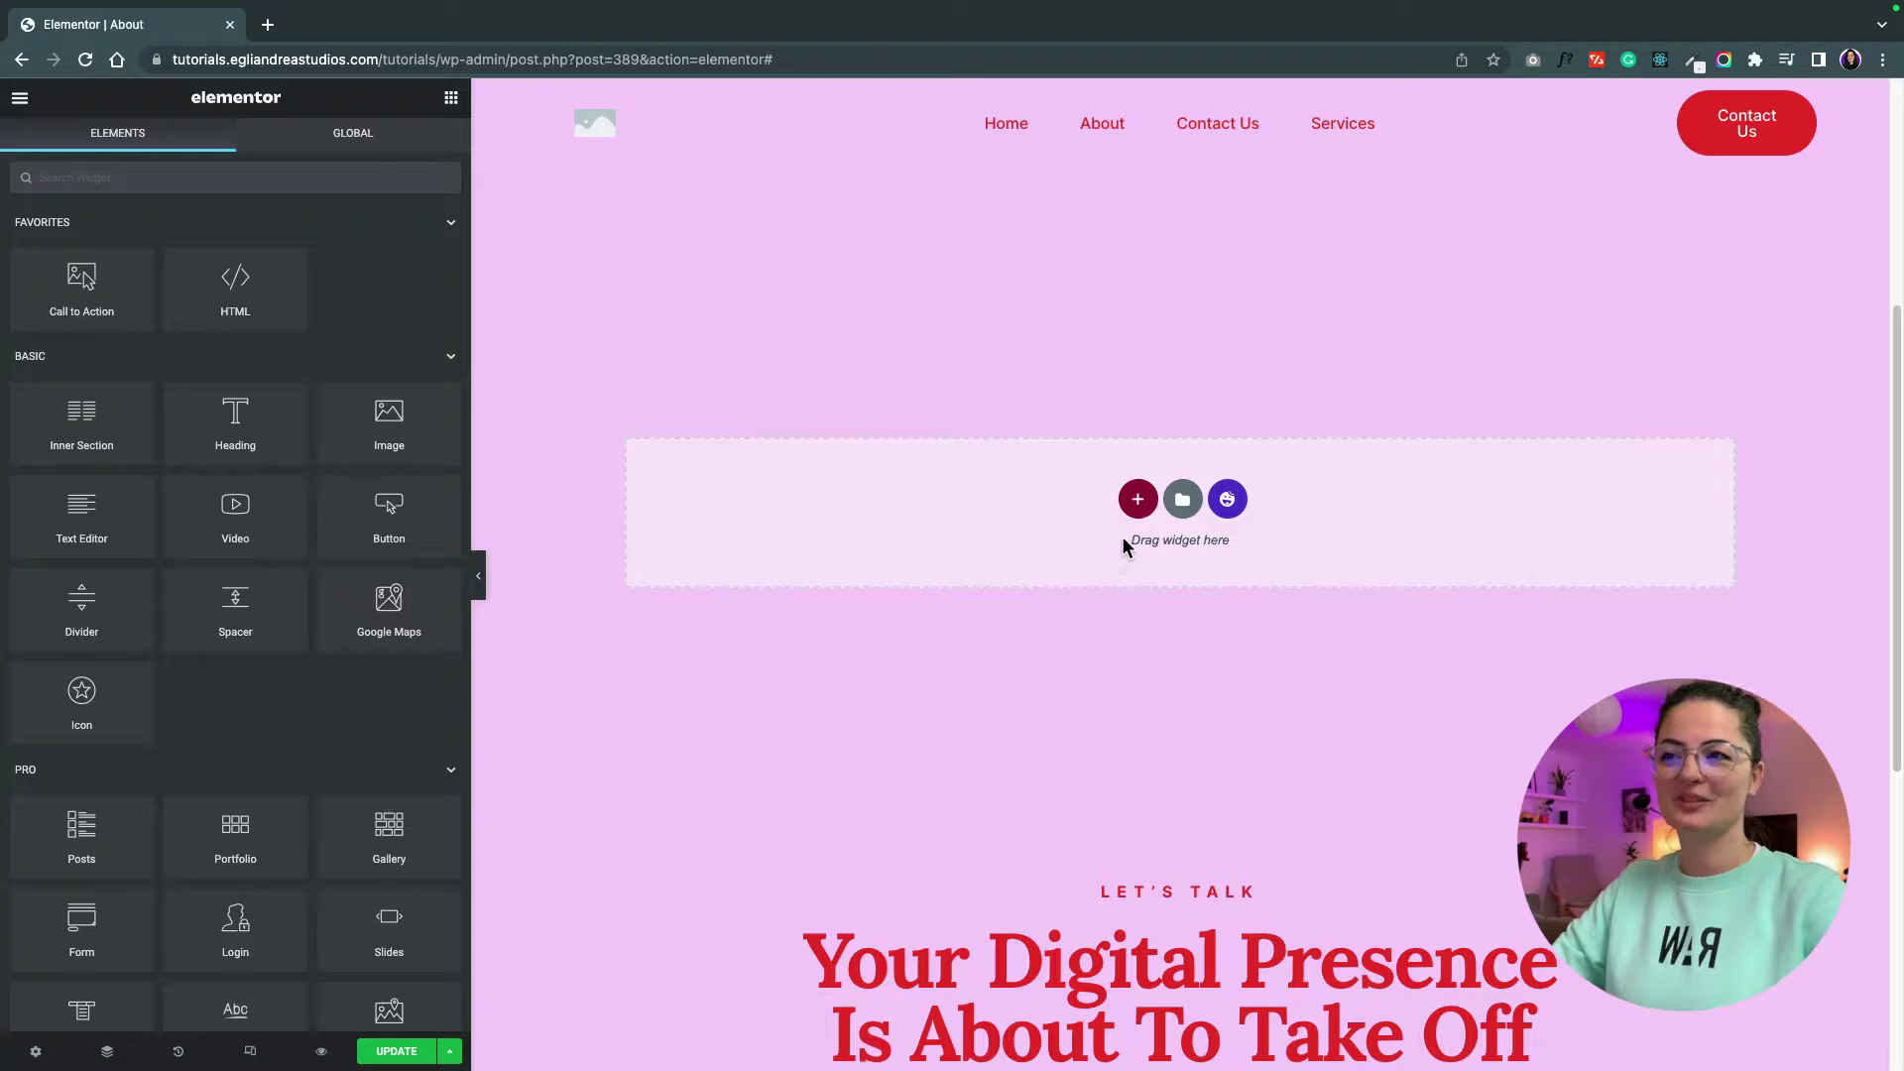
Add a new one-column section and place a Heading widget in it.
click(1138, 499)
click(910, 616)
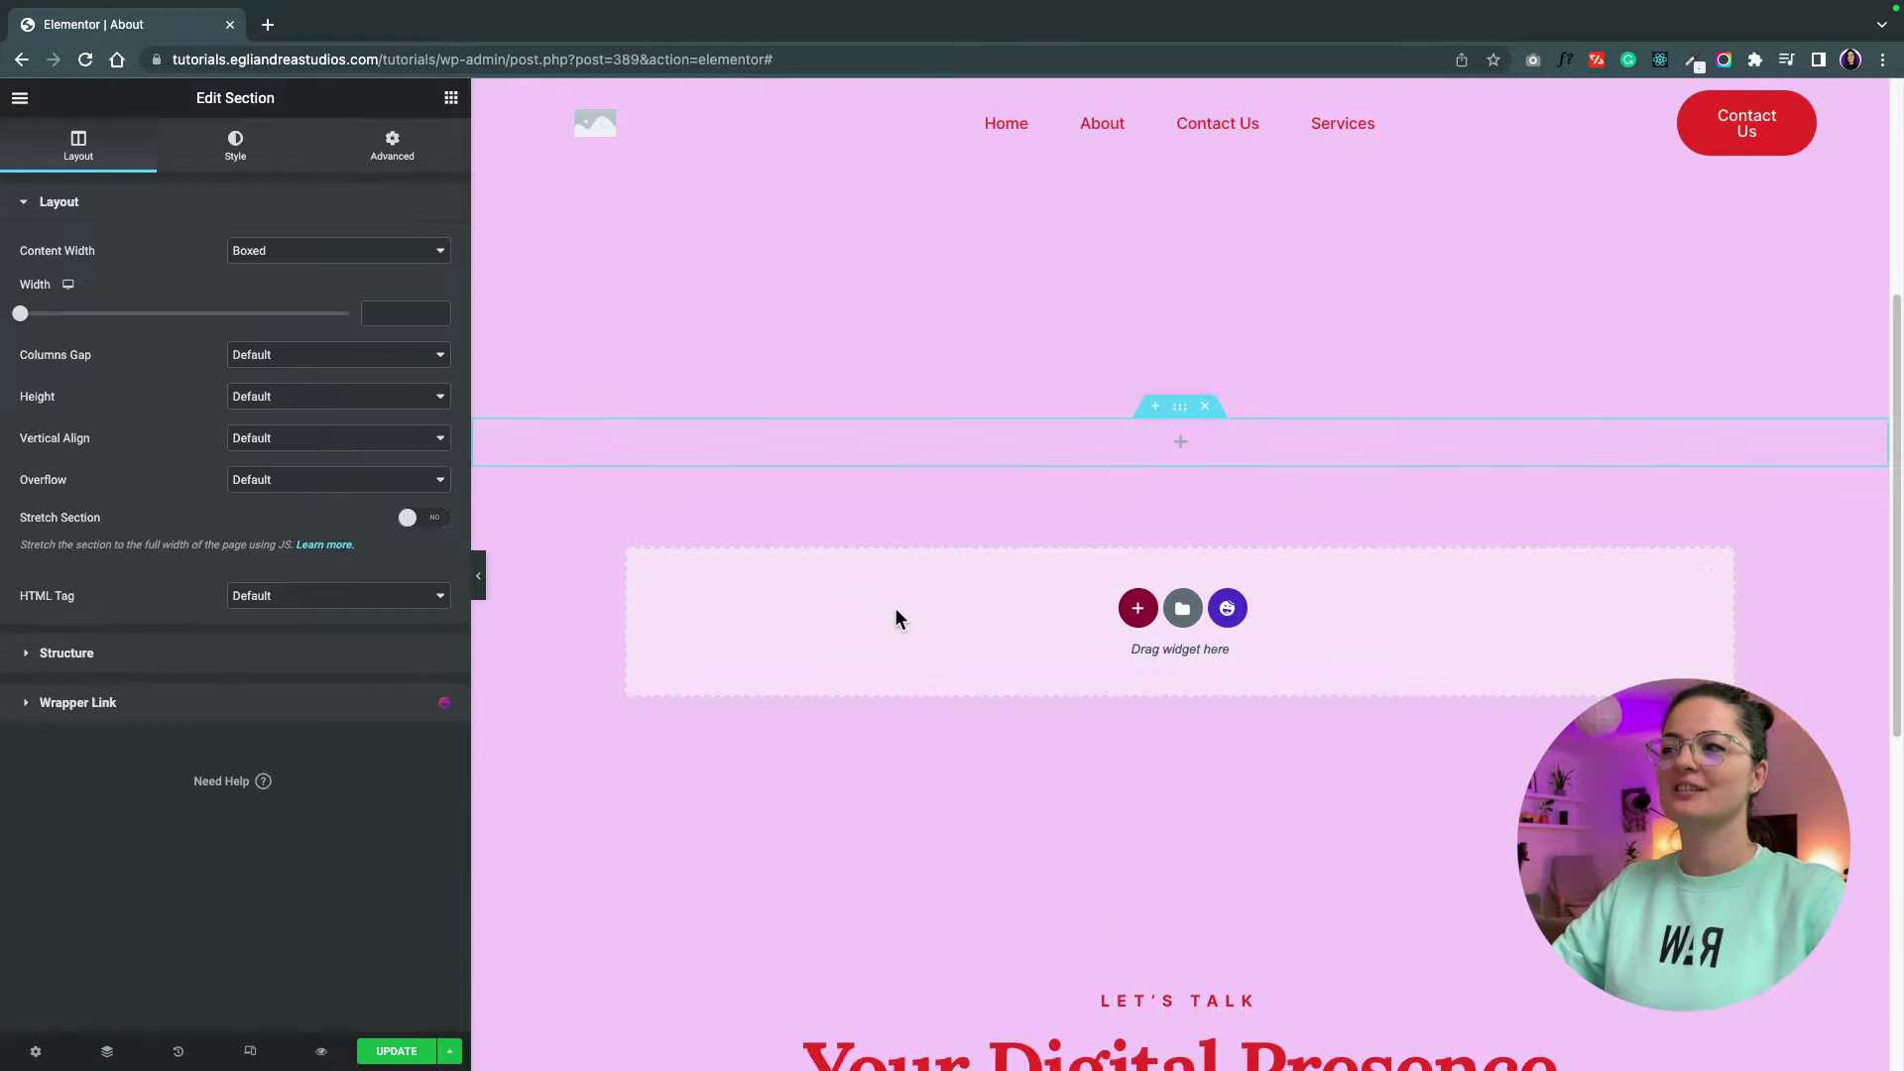
click(327, 253)
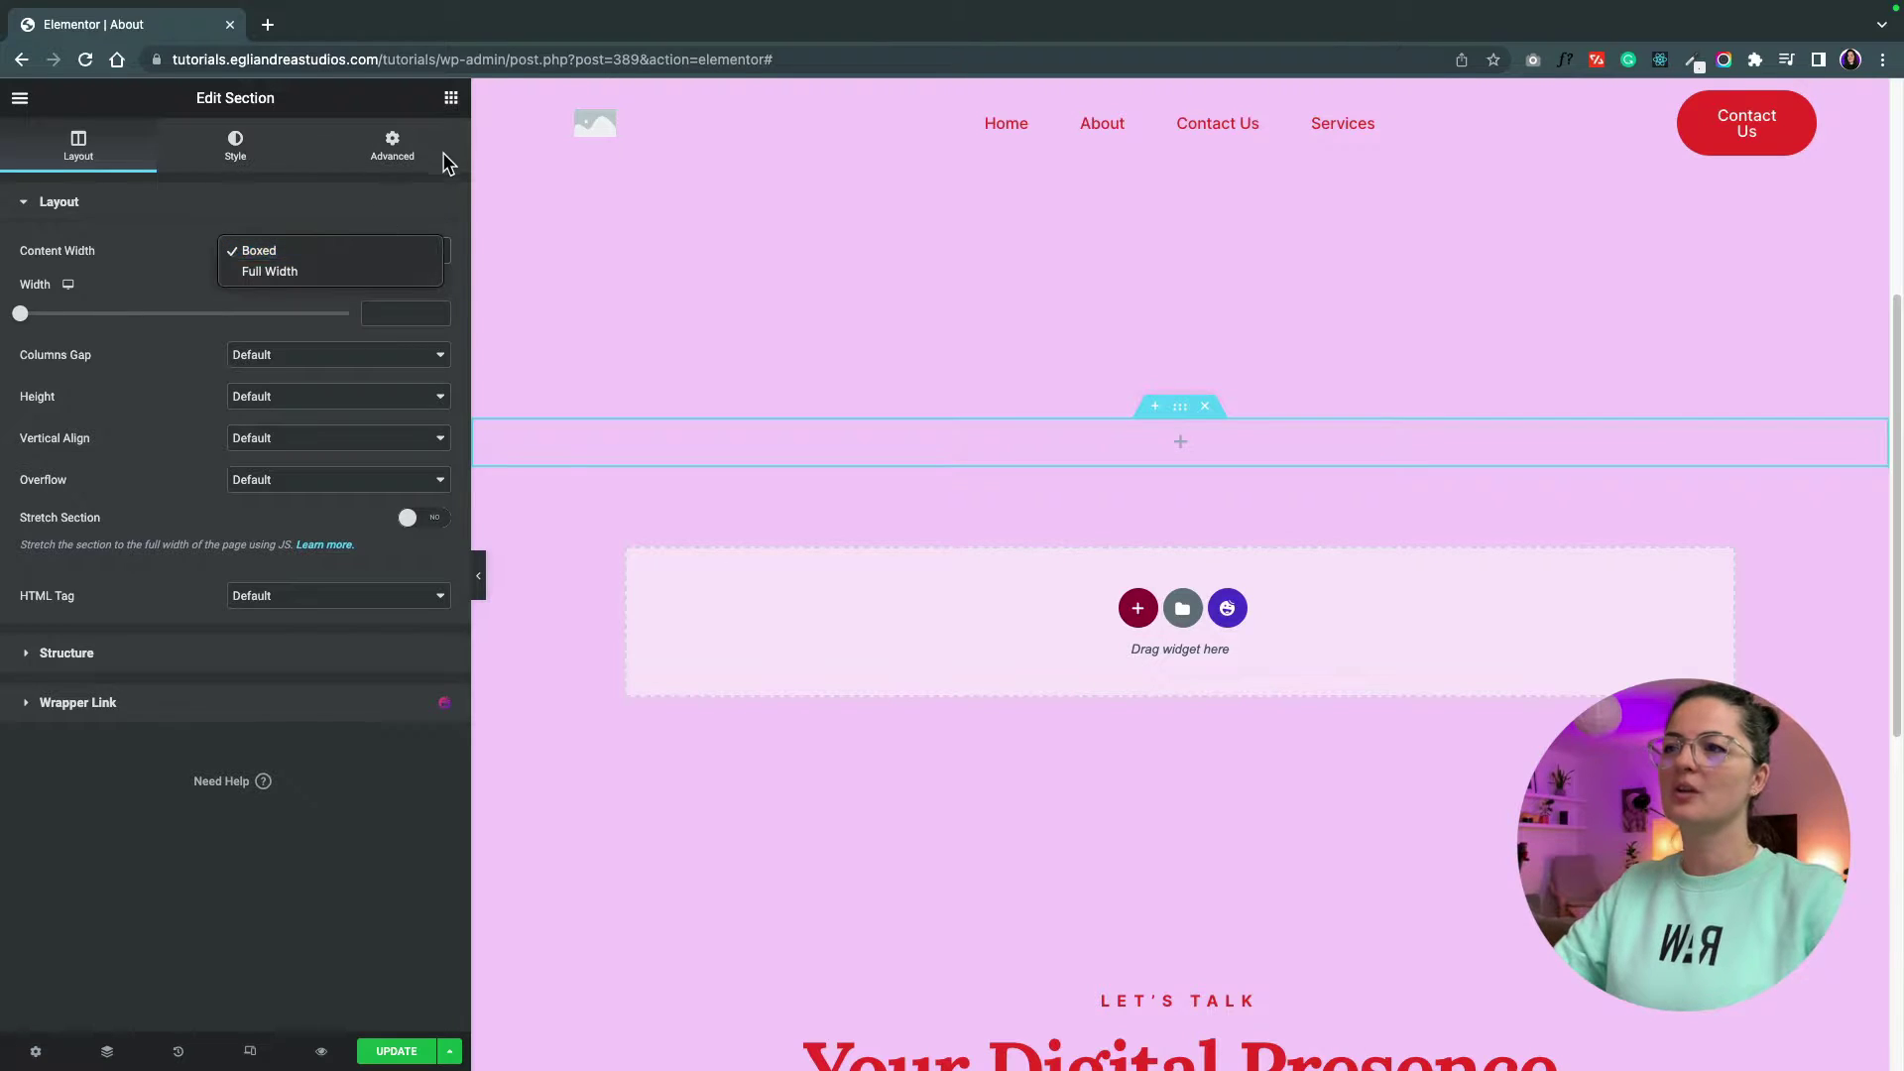
click(1048, 458)
click(451, 97)
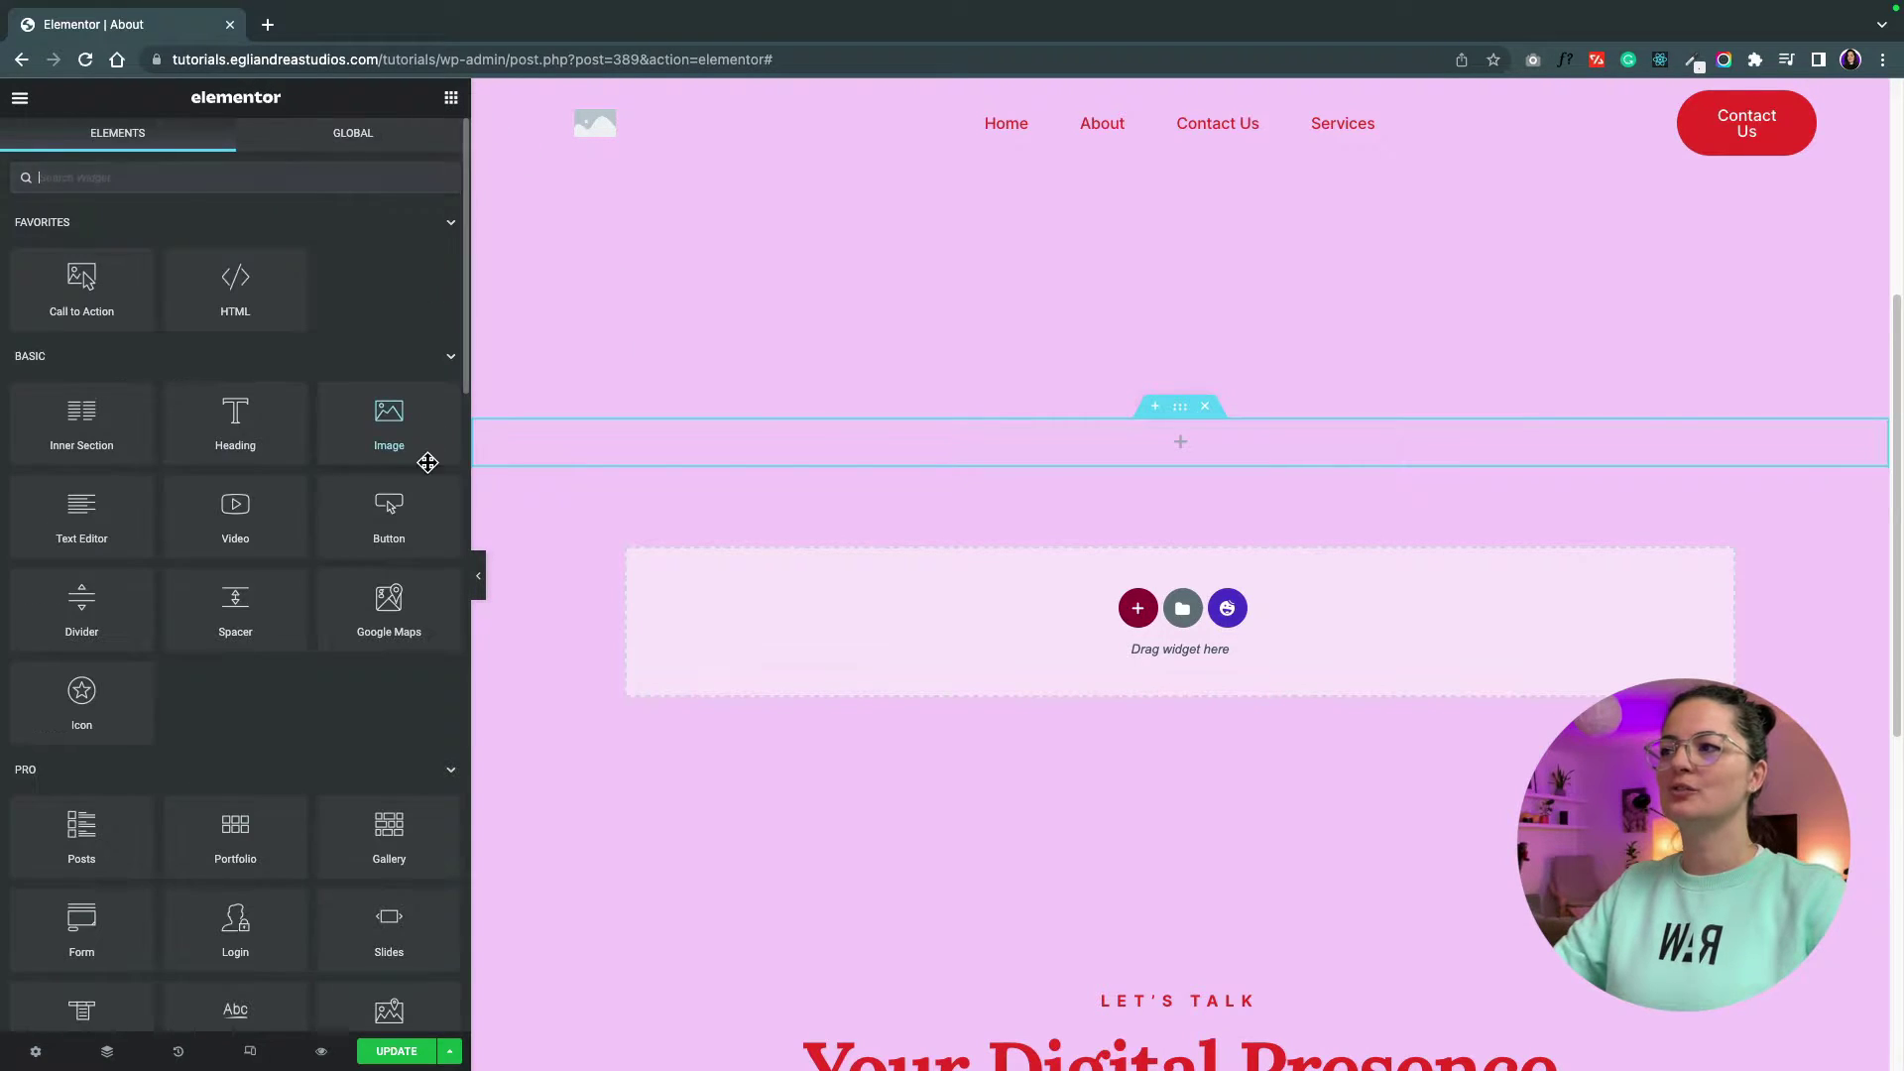
drag(220, 437, 616, 459)
Set the heading title to '01 Project One' and start a <span> tag before it.
triple_click(195, 259)
text(01)
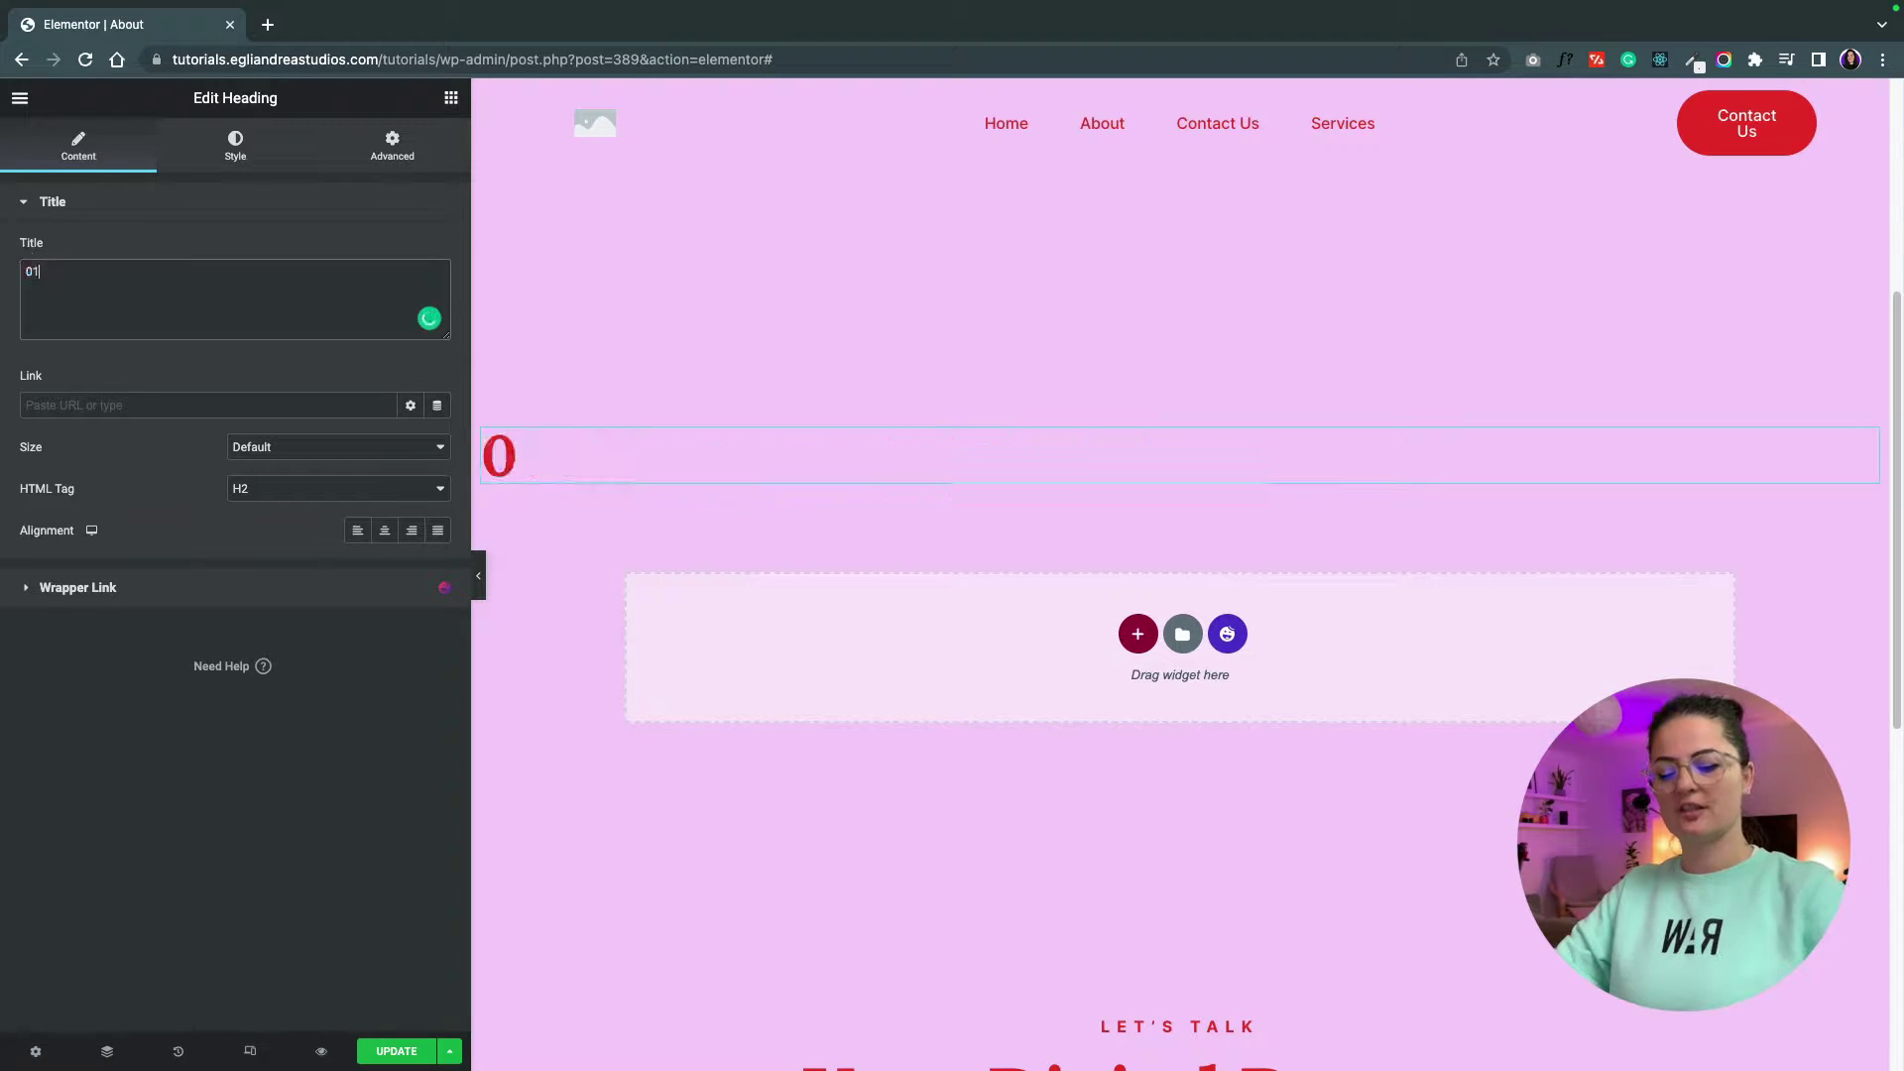
text( P)
key(Caps_Lock)
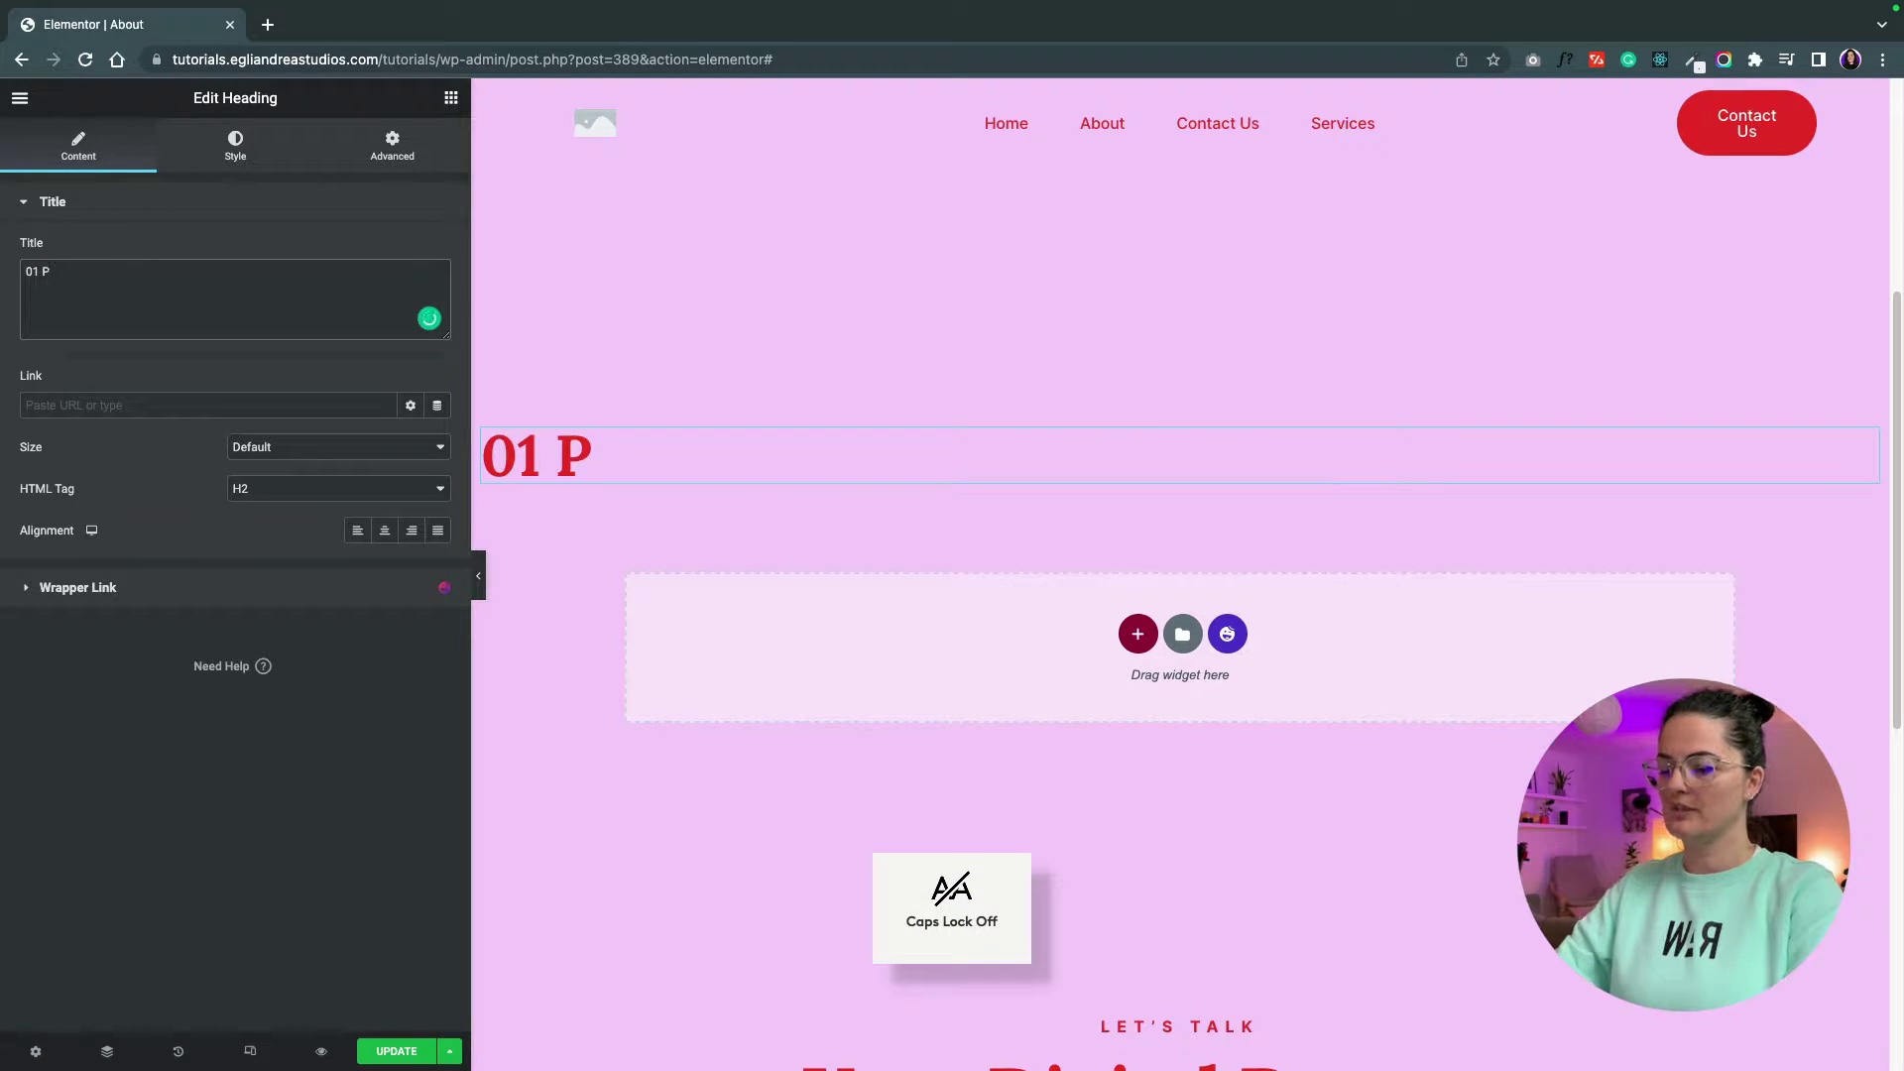
text(roject)
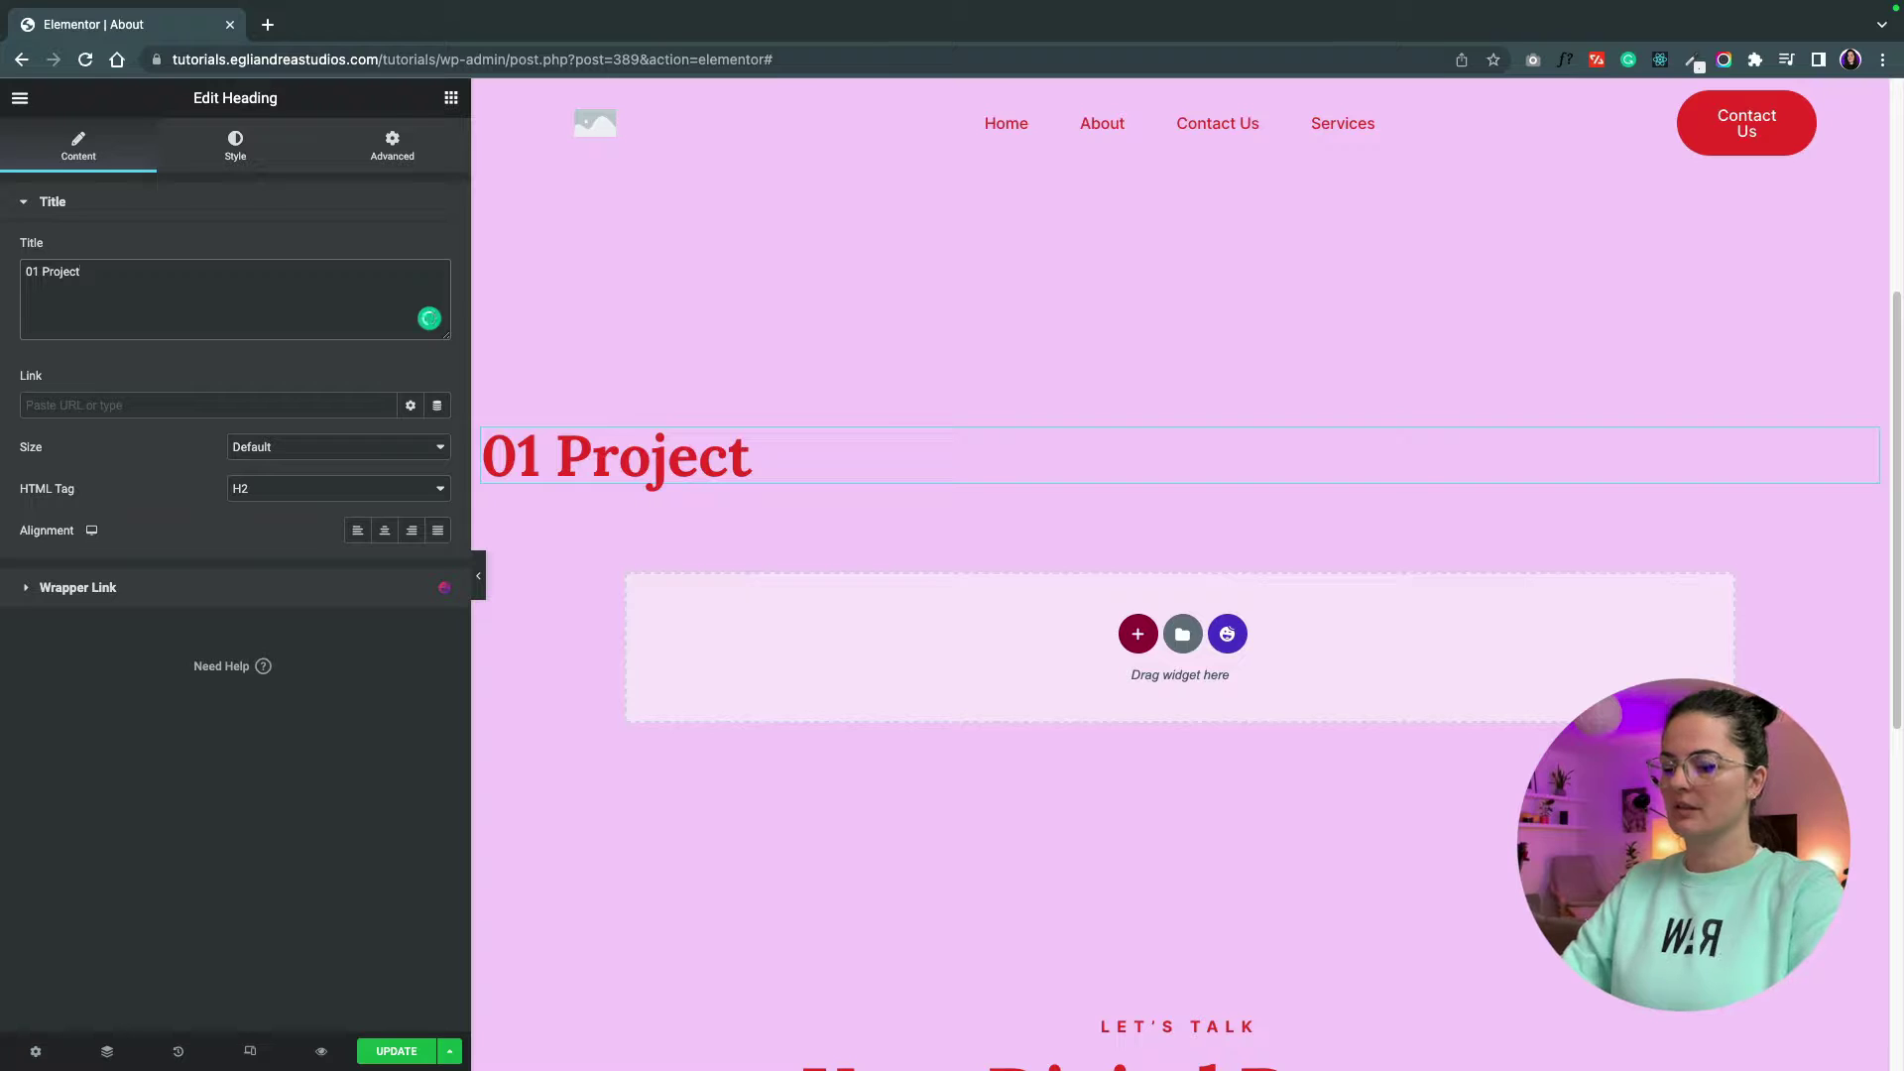
key(Caps_Lock)
text(O)
key(Caps_Lock)
text(ne)
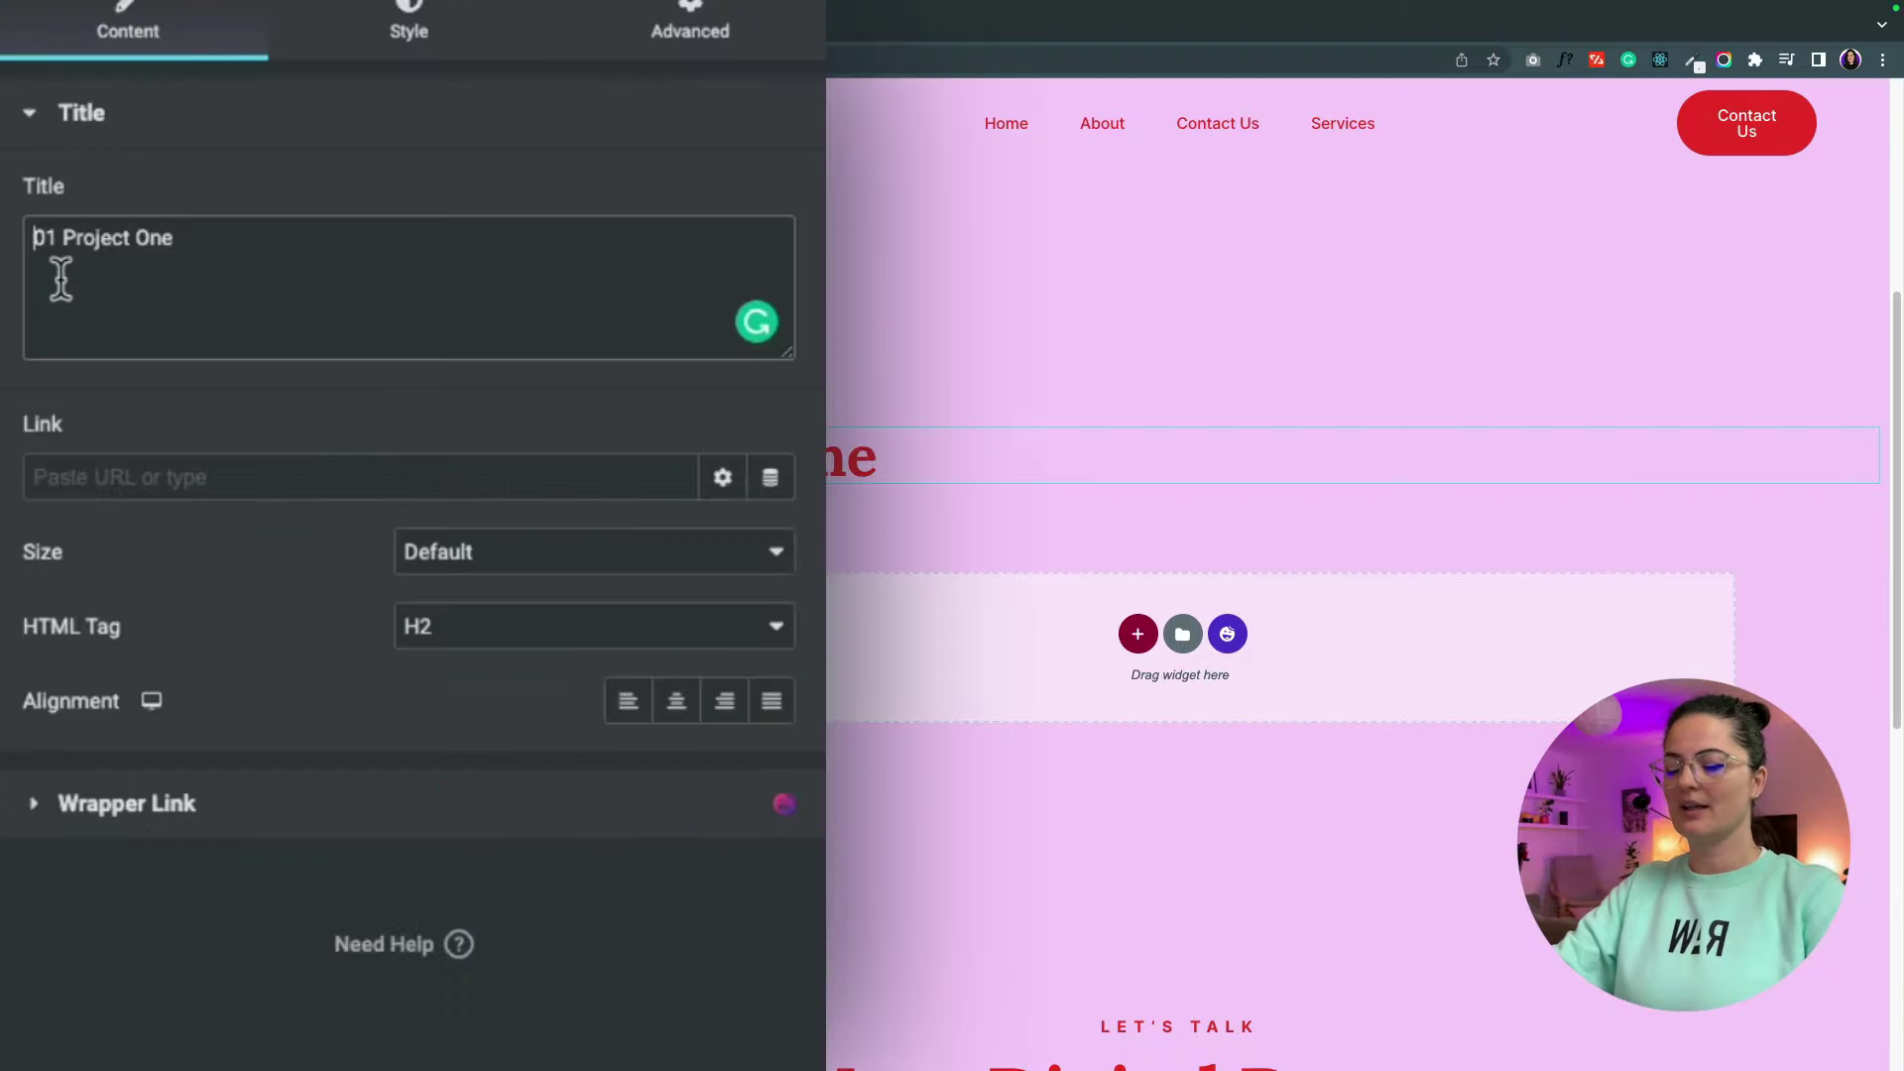
text(<span)
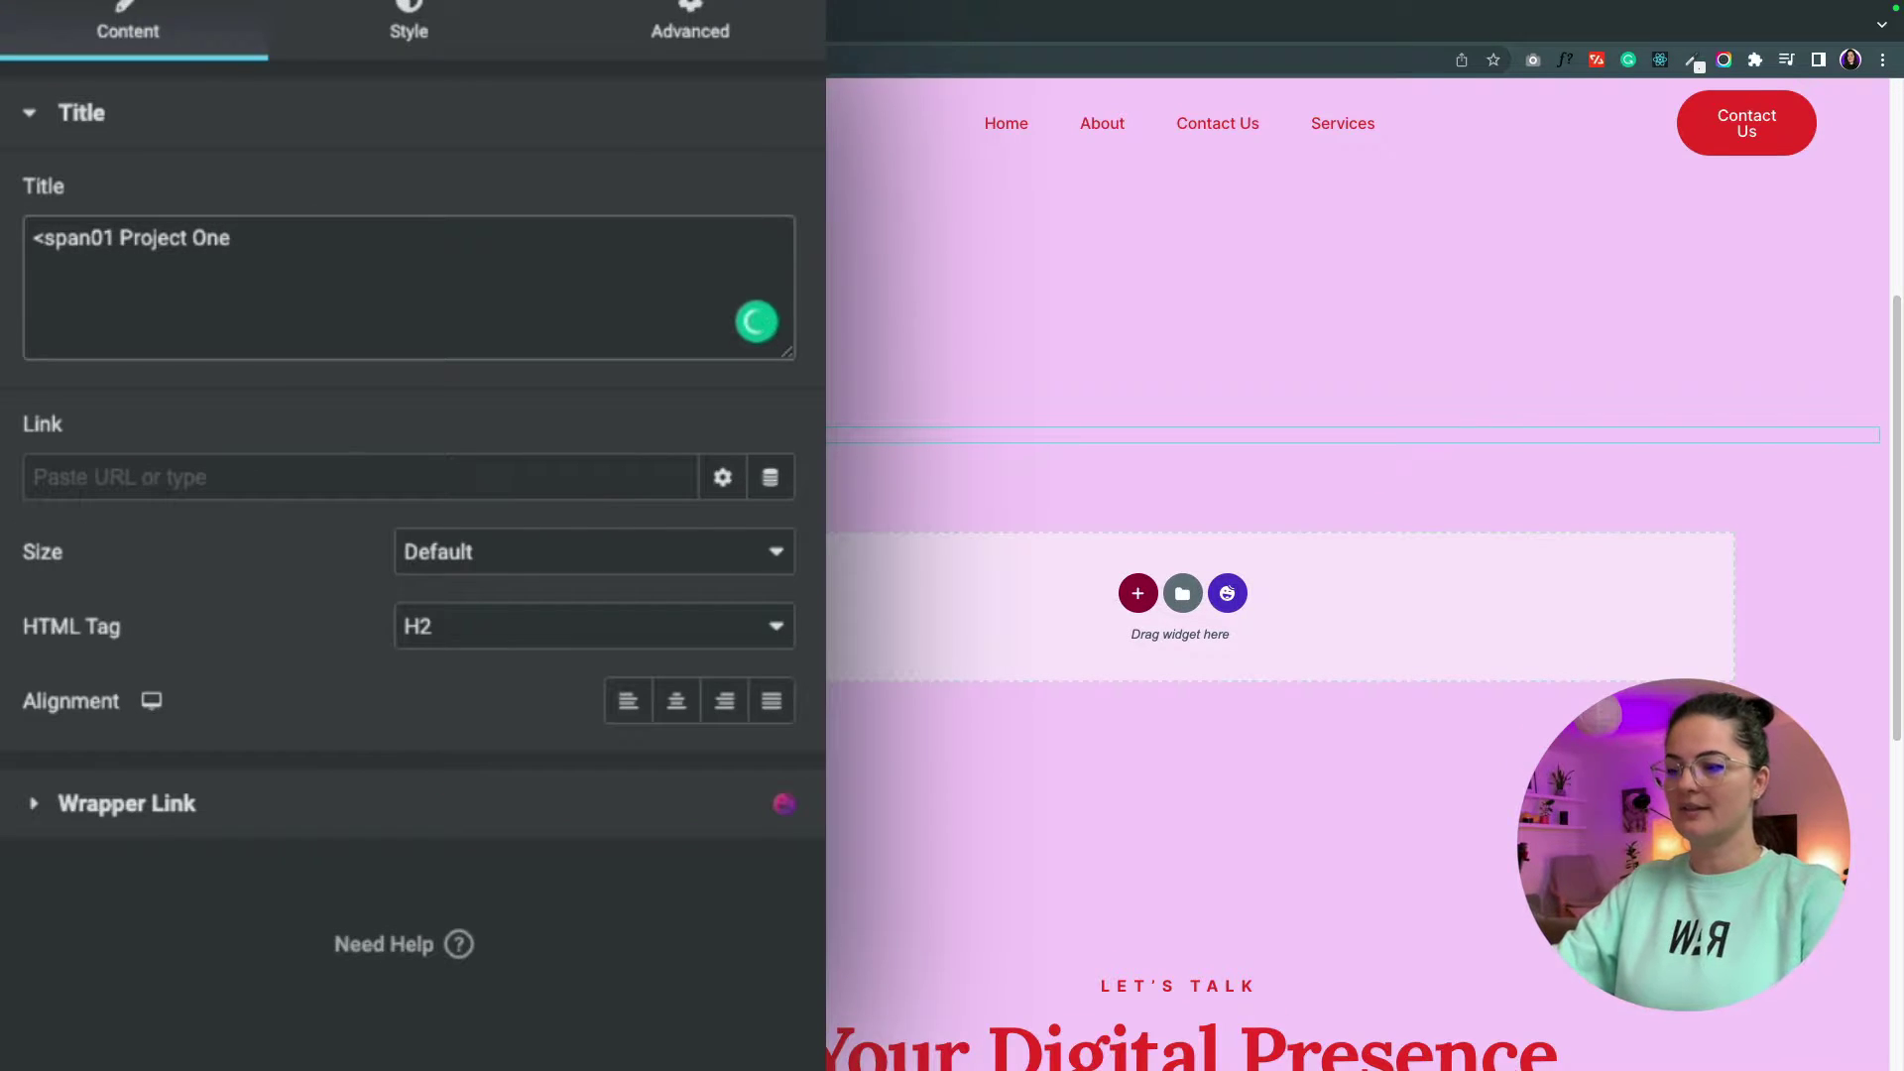
text(>)
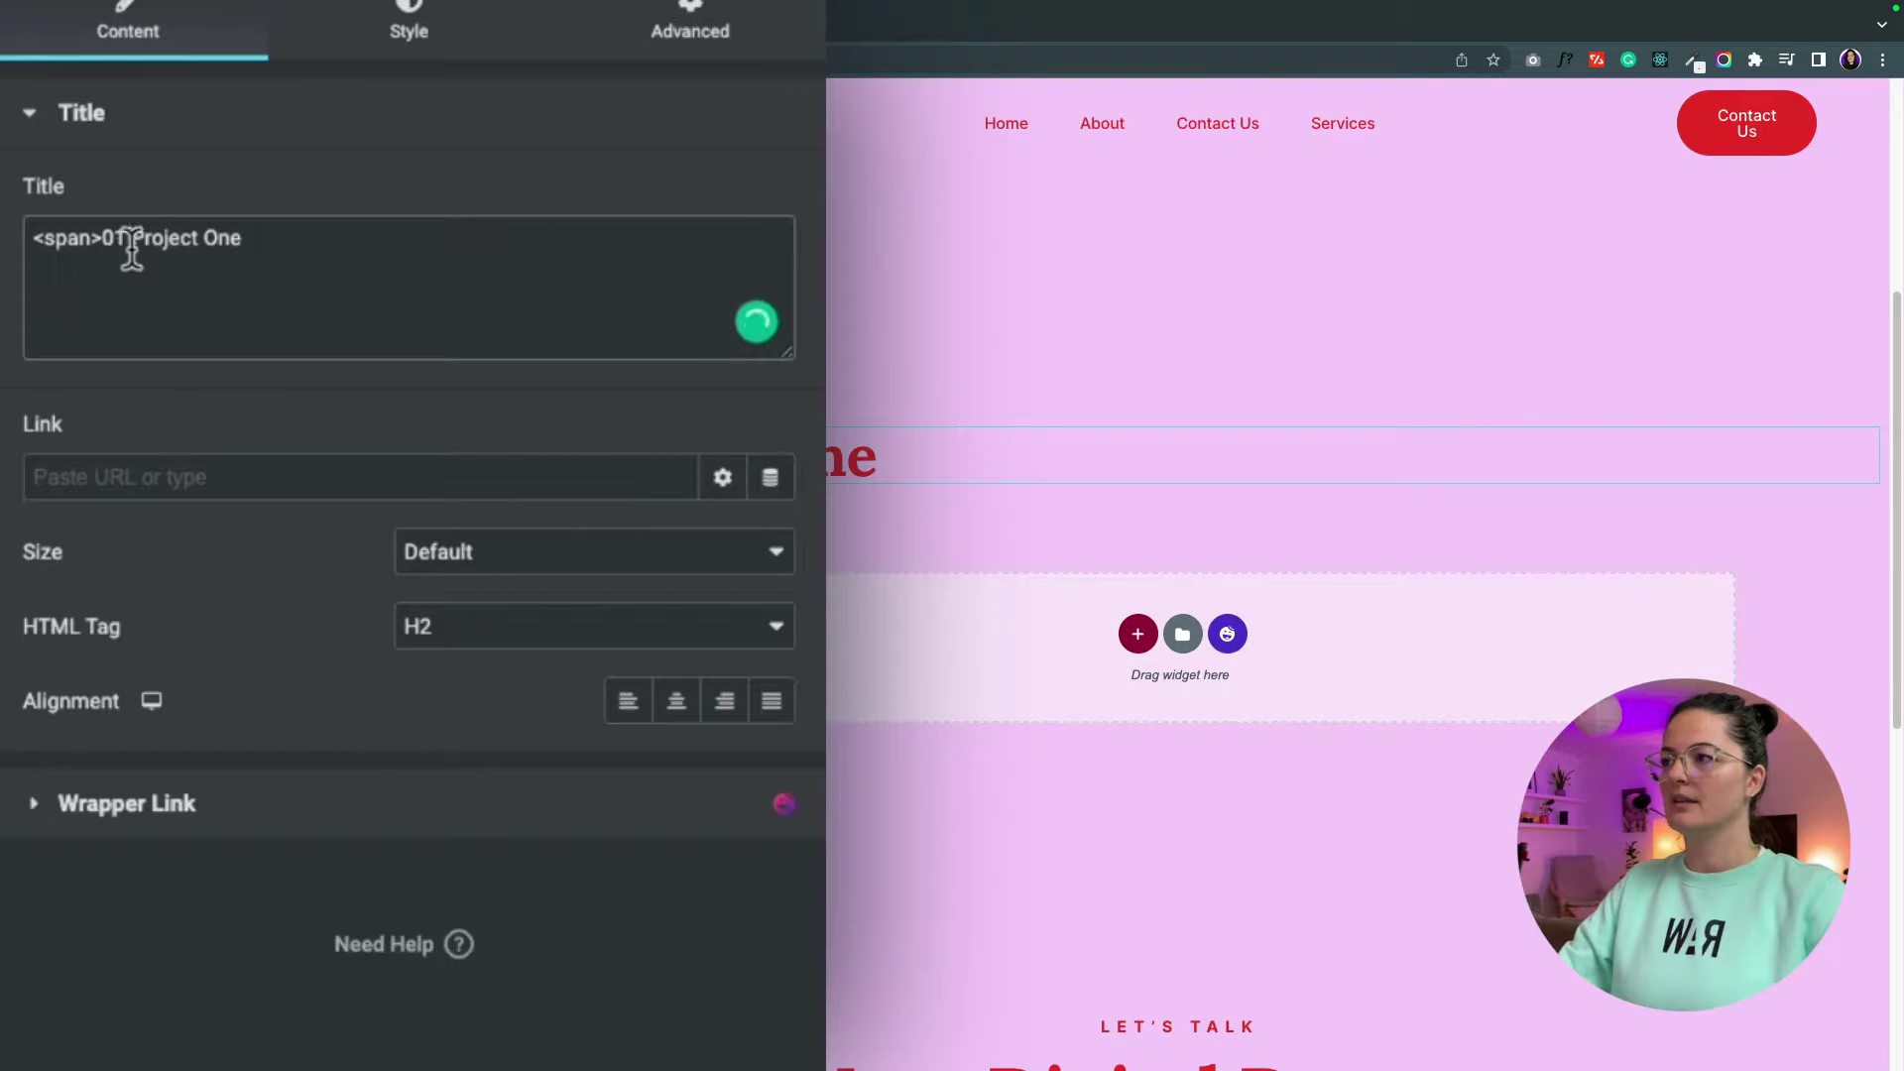
Wrap the 01 in <span class='number'>…</span> in the heading title.
key(Right)
key(Right)
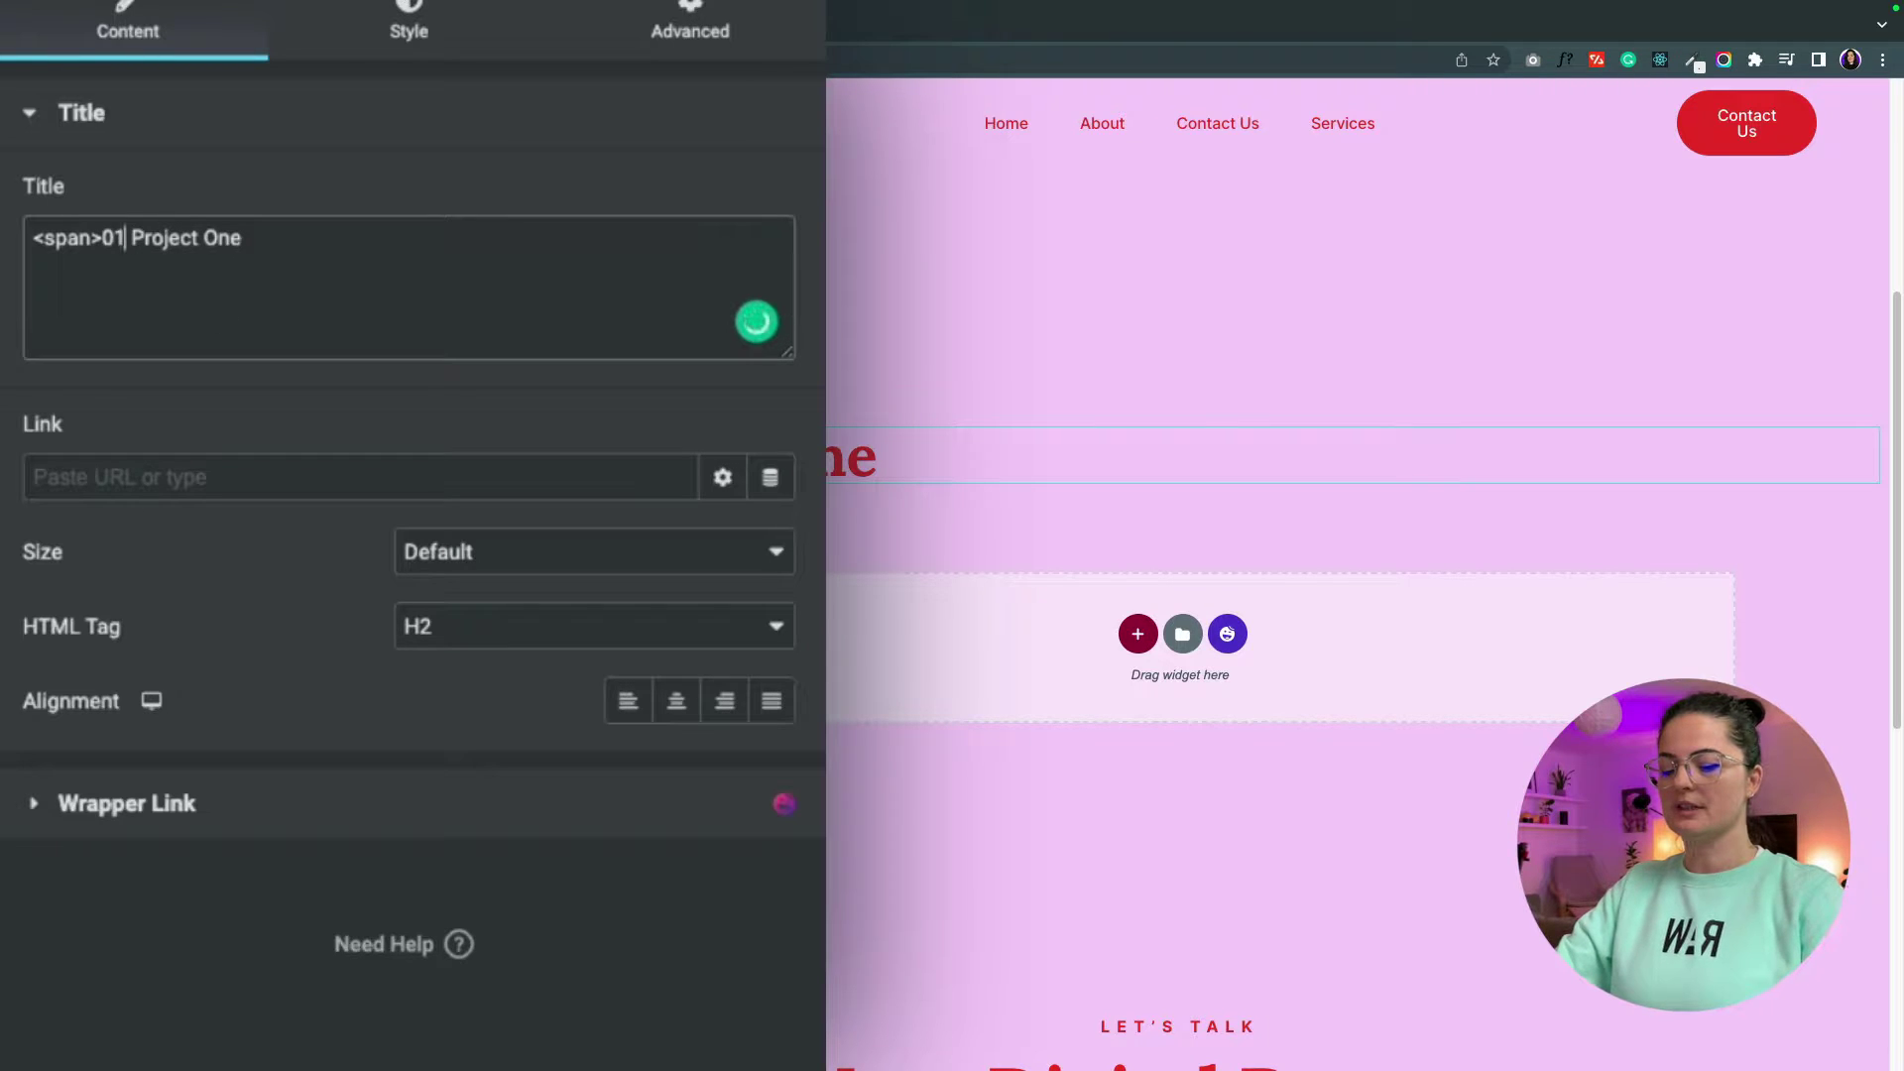
text(</sp)
text(an>)
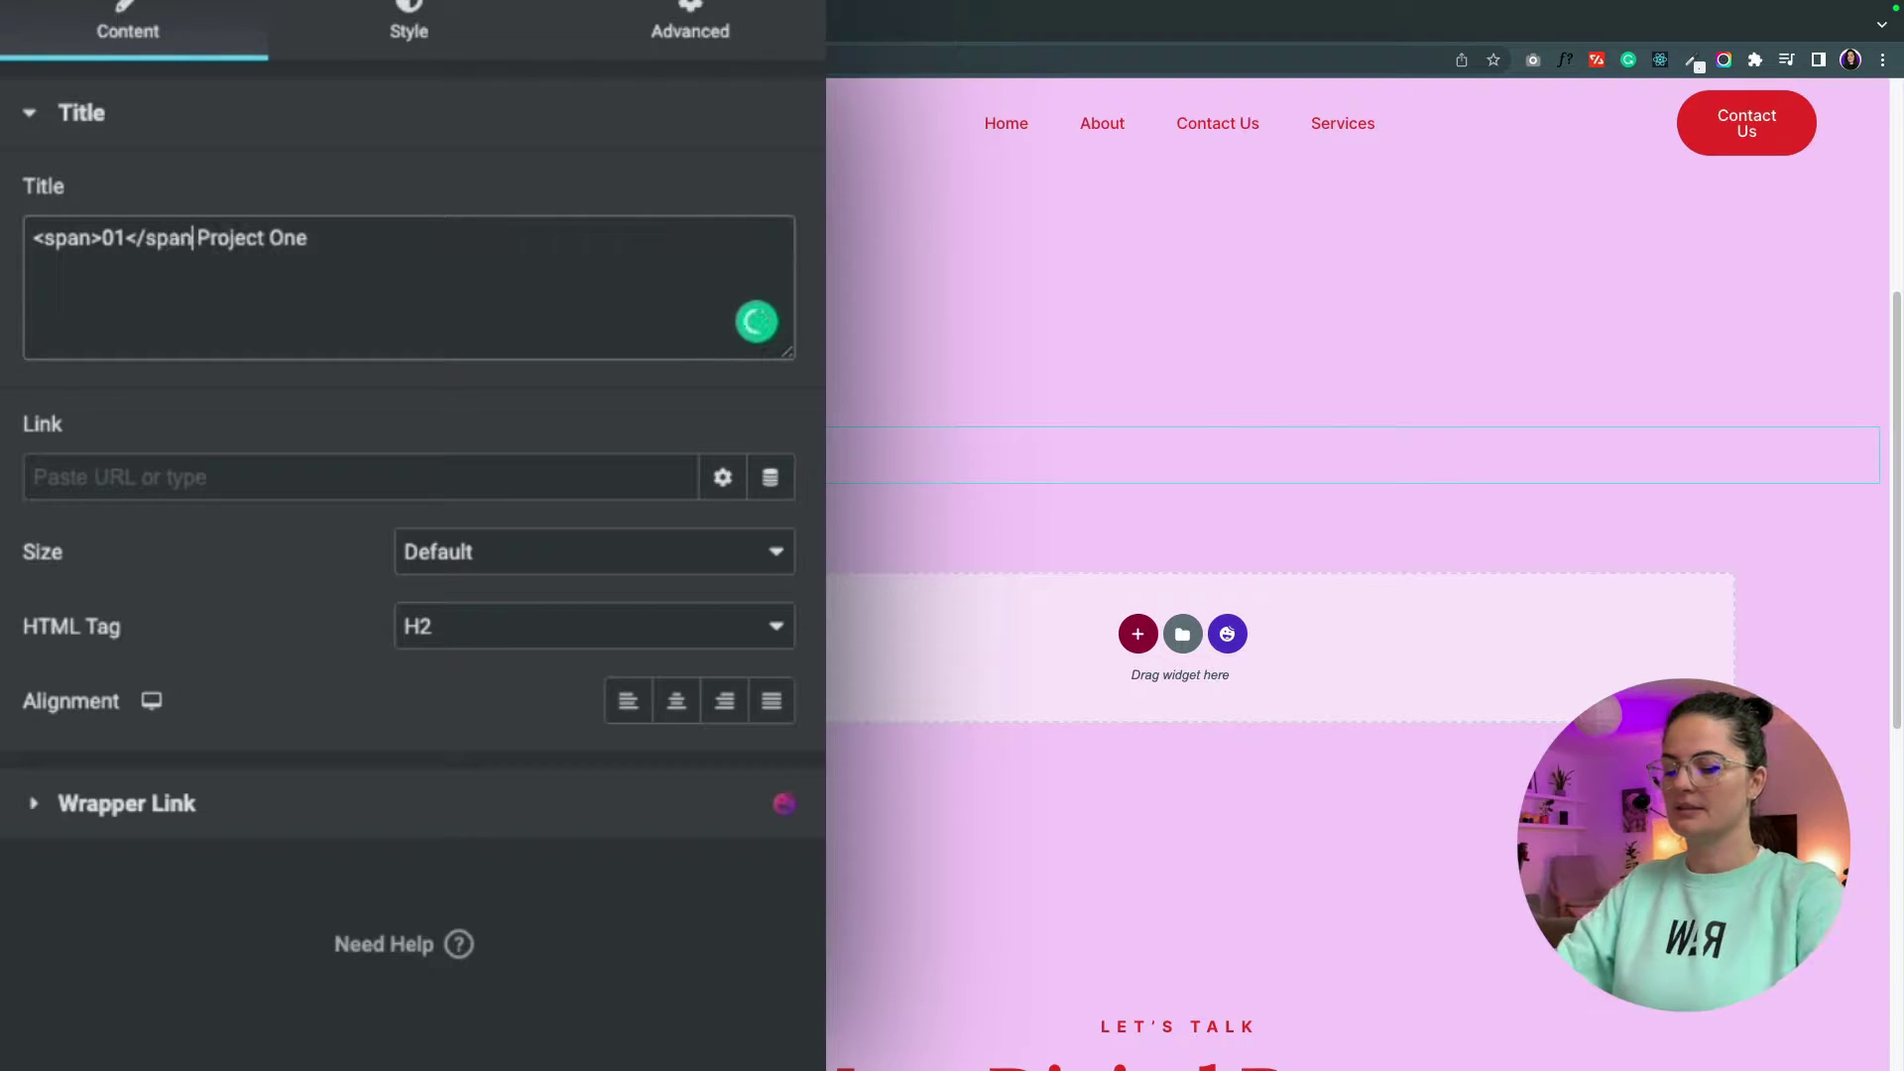
click(91, 240)
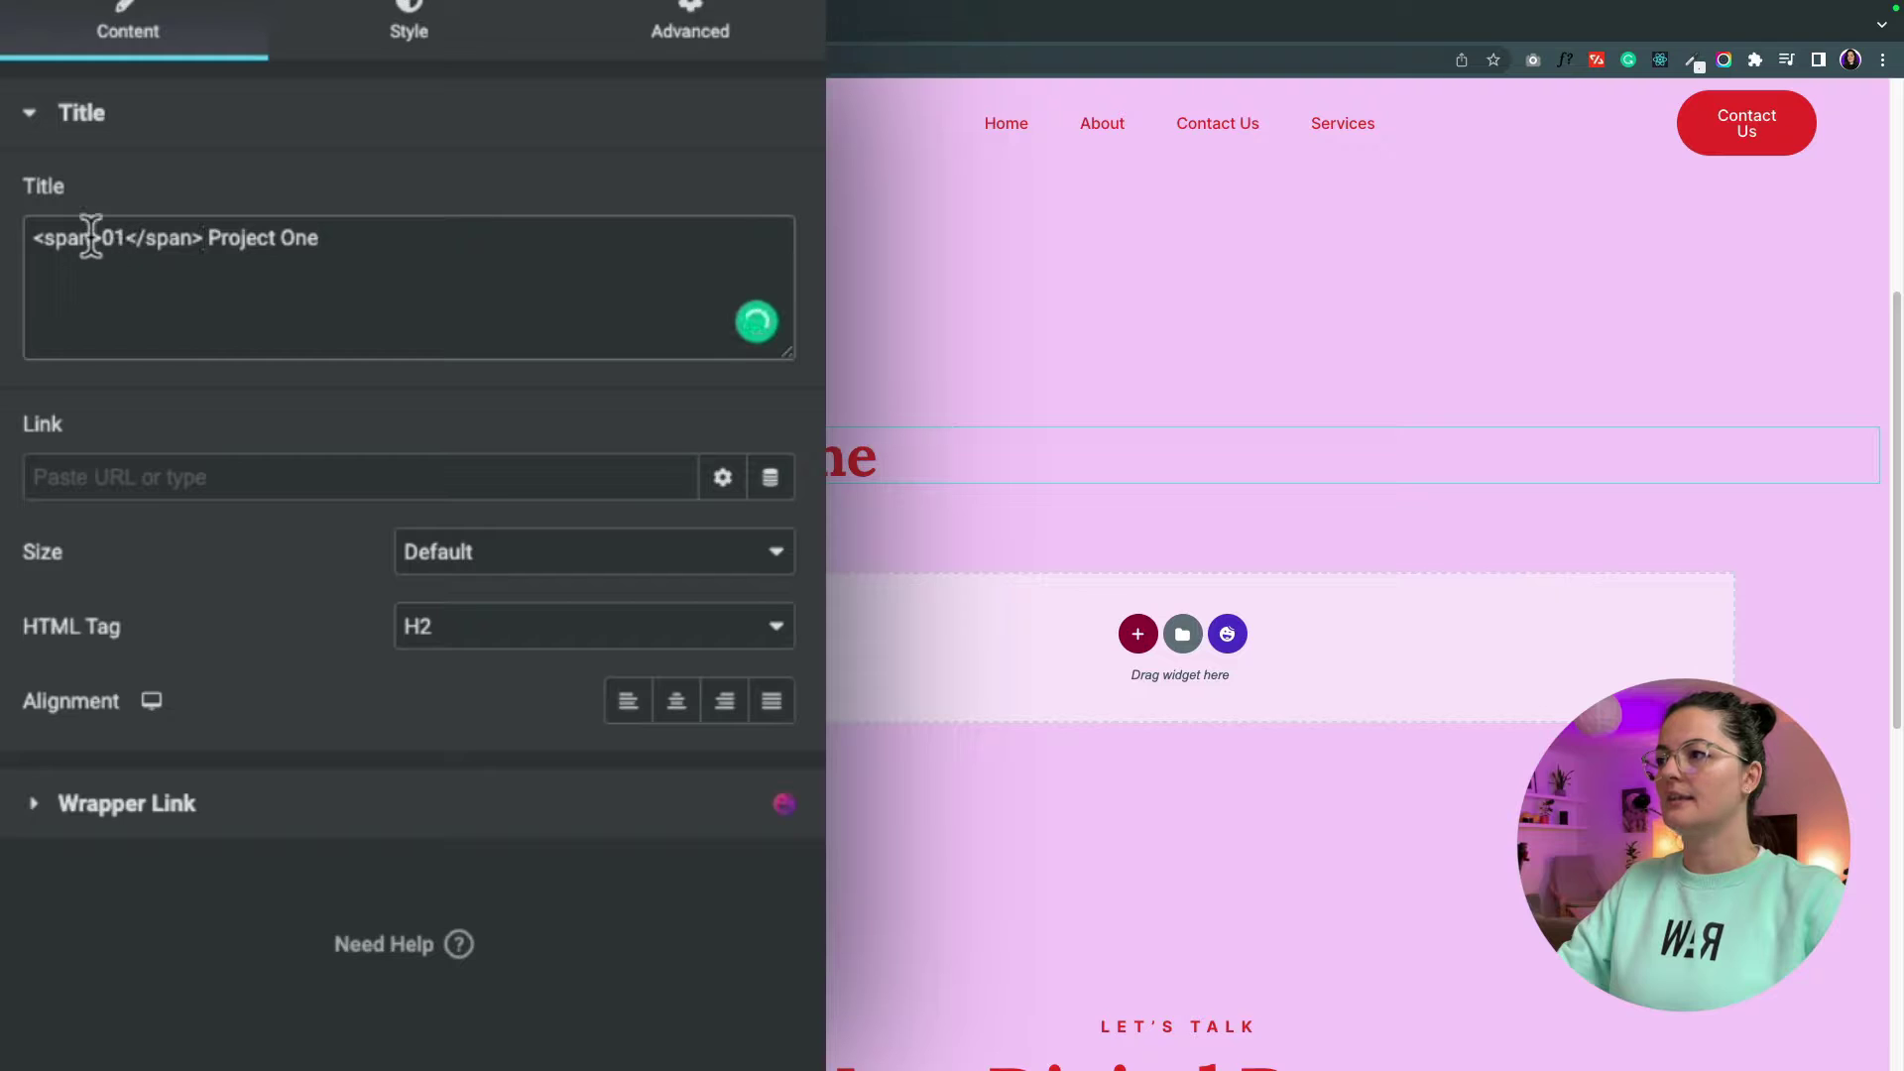
text(class=)
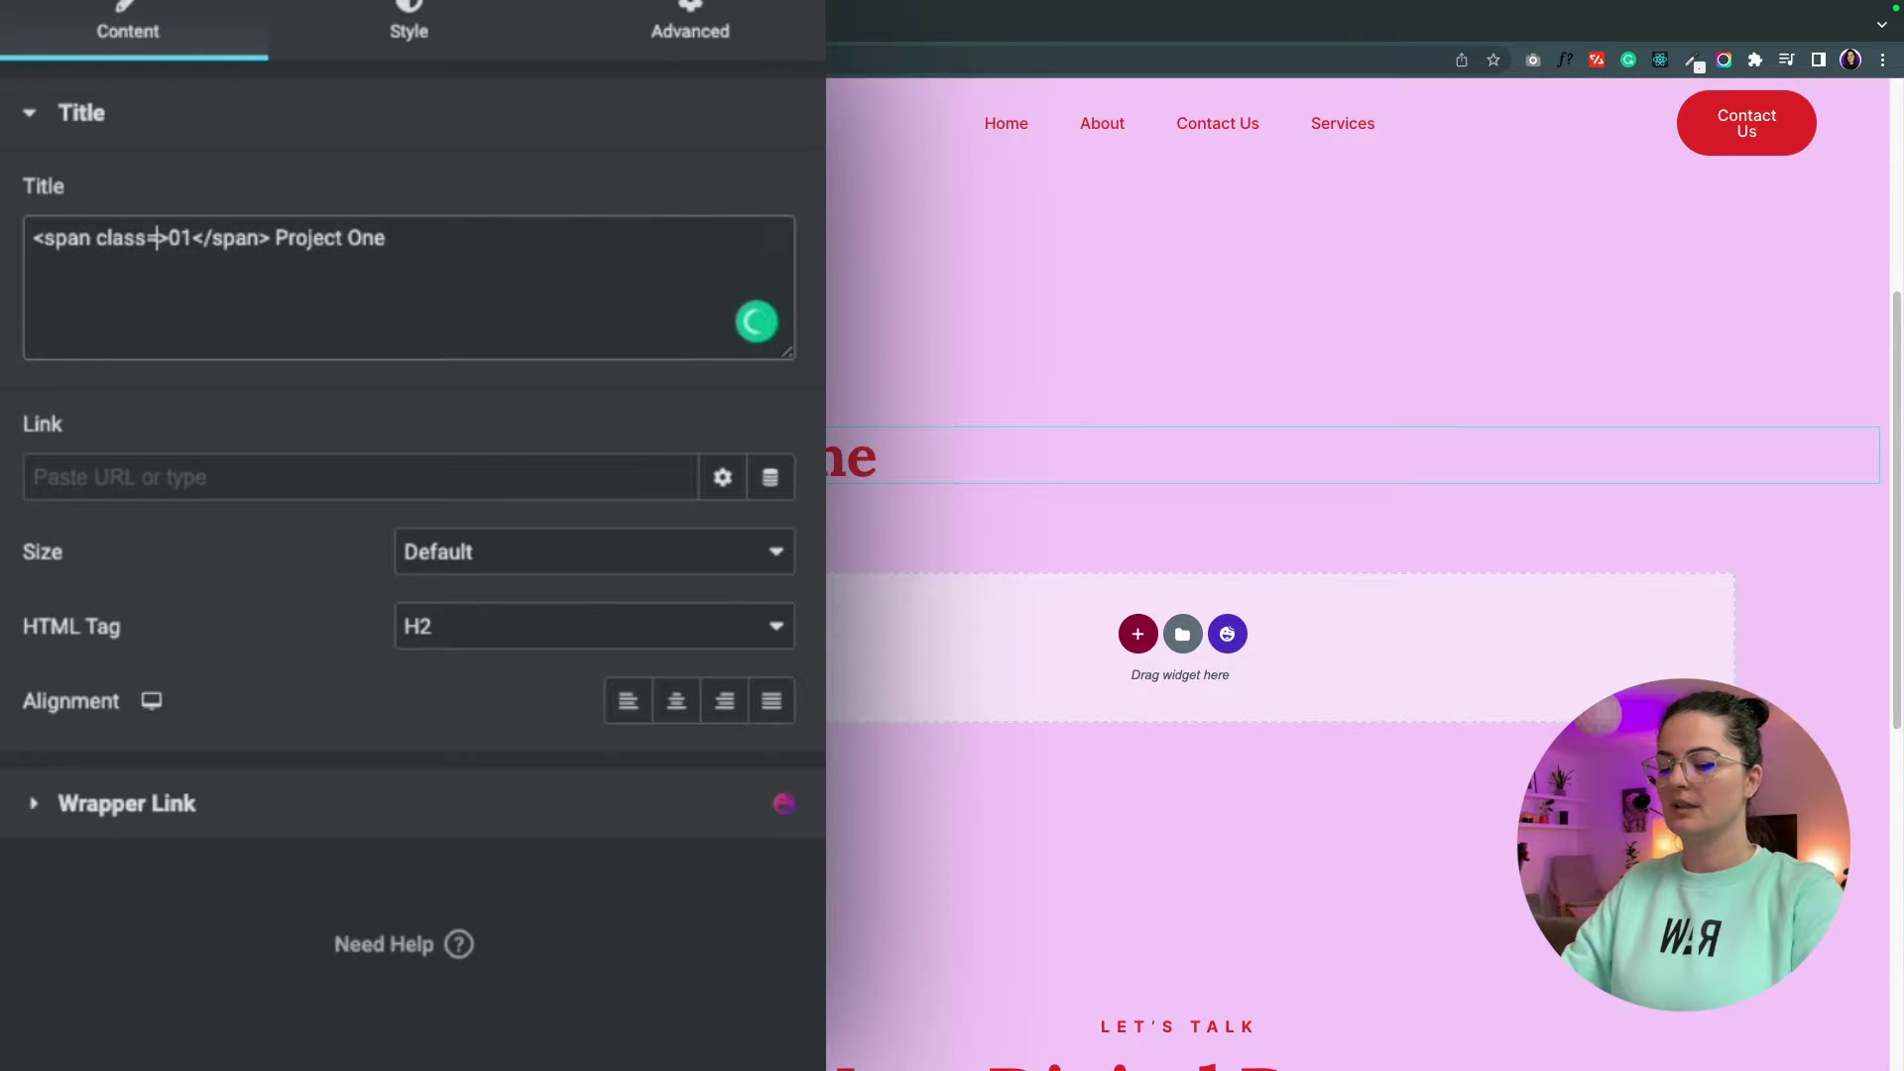
text('number)
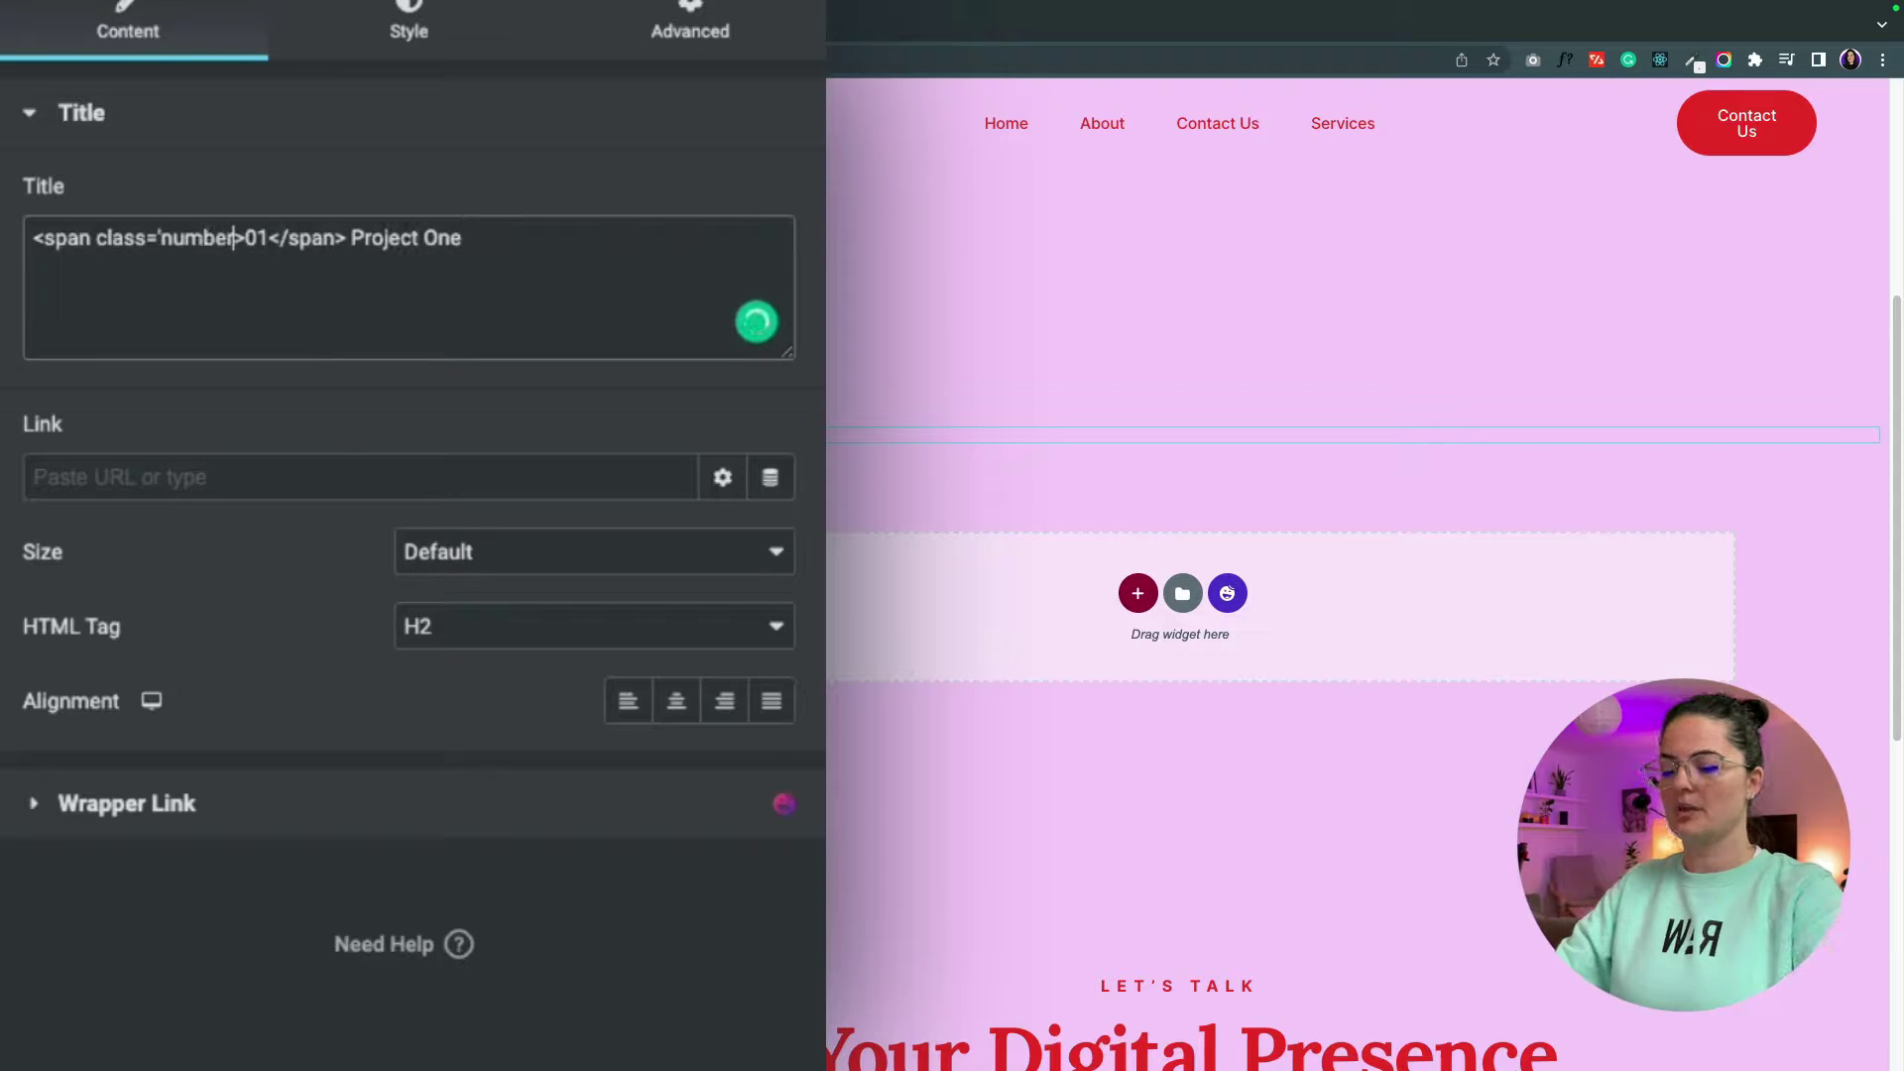
text(')
click(690, 25)
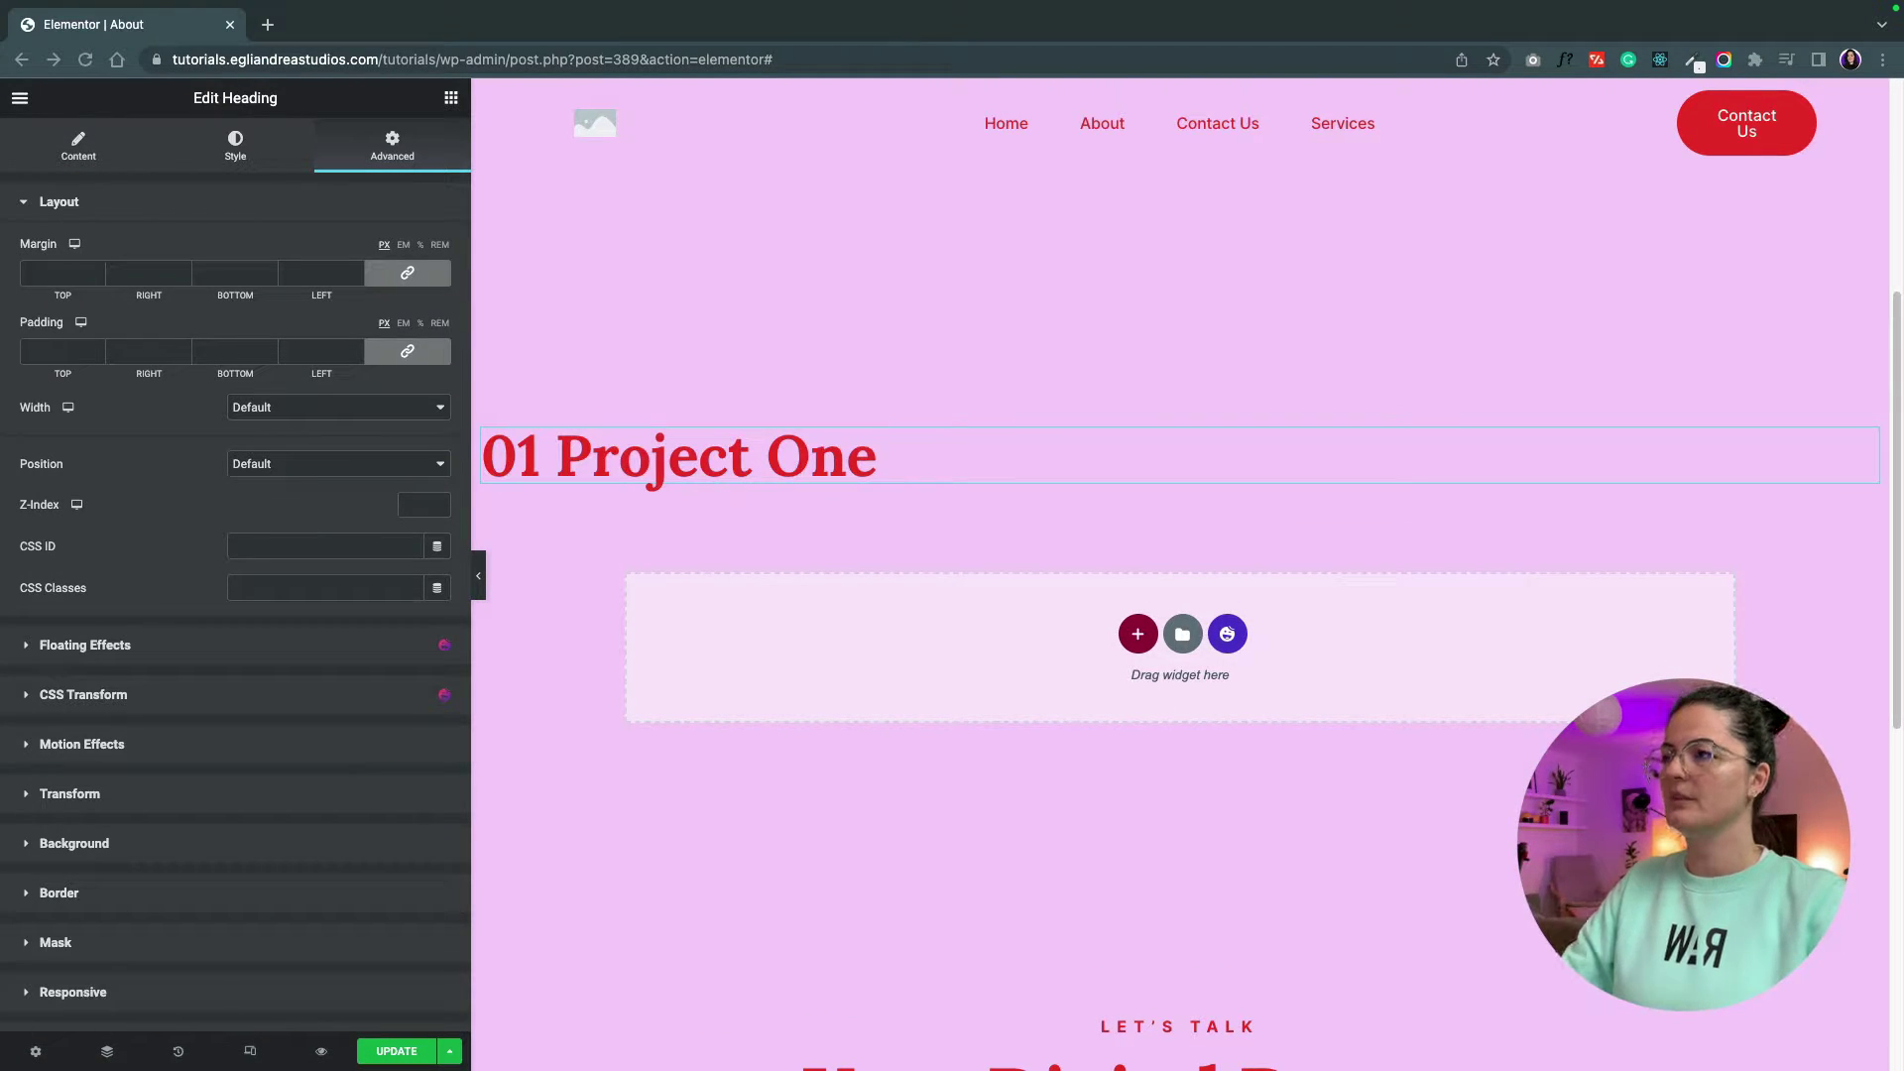
Paste a custom .number CSS rule that shrinks and raises the 01, then preview it.
scroll(203, 813, down, 2)
click(149, 893)
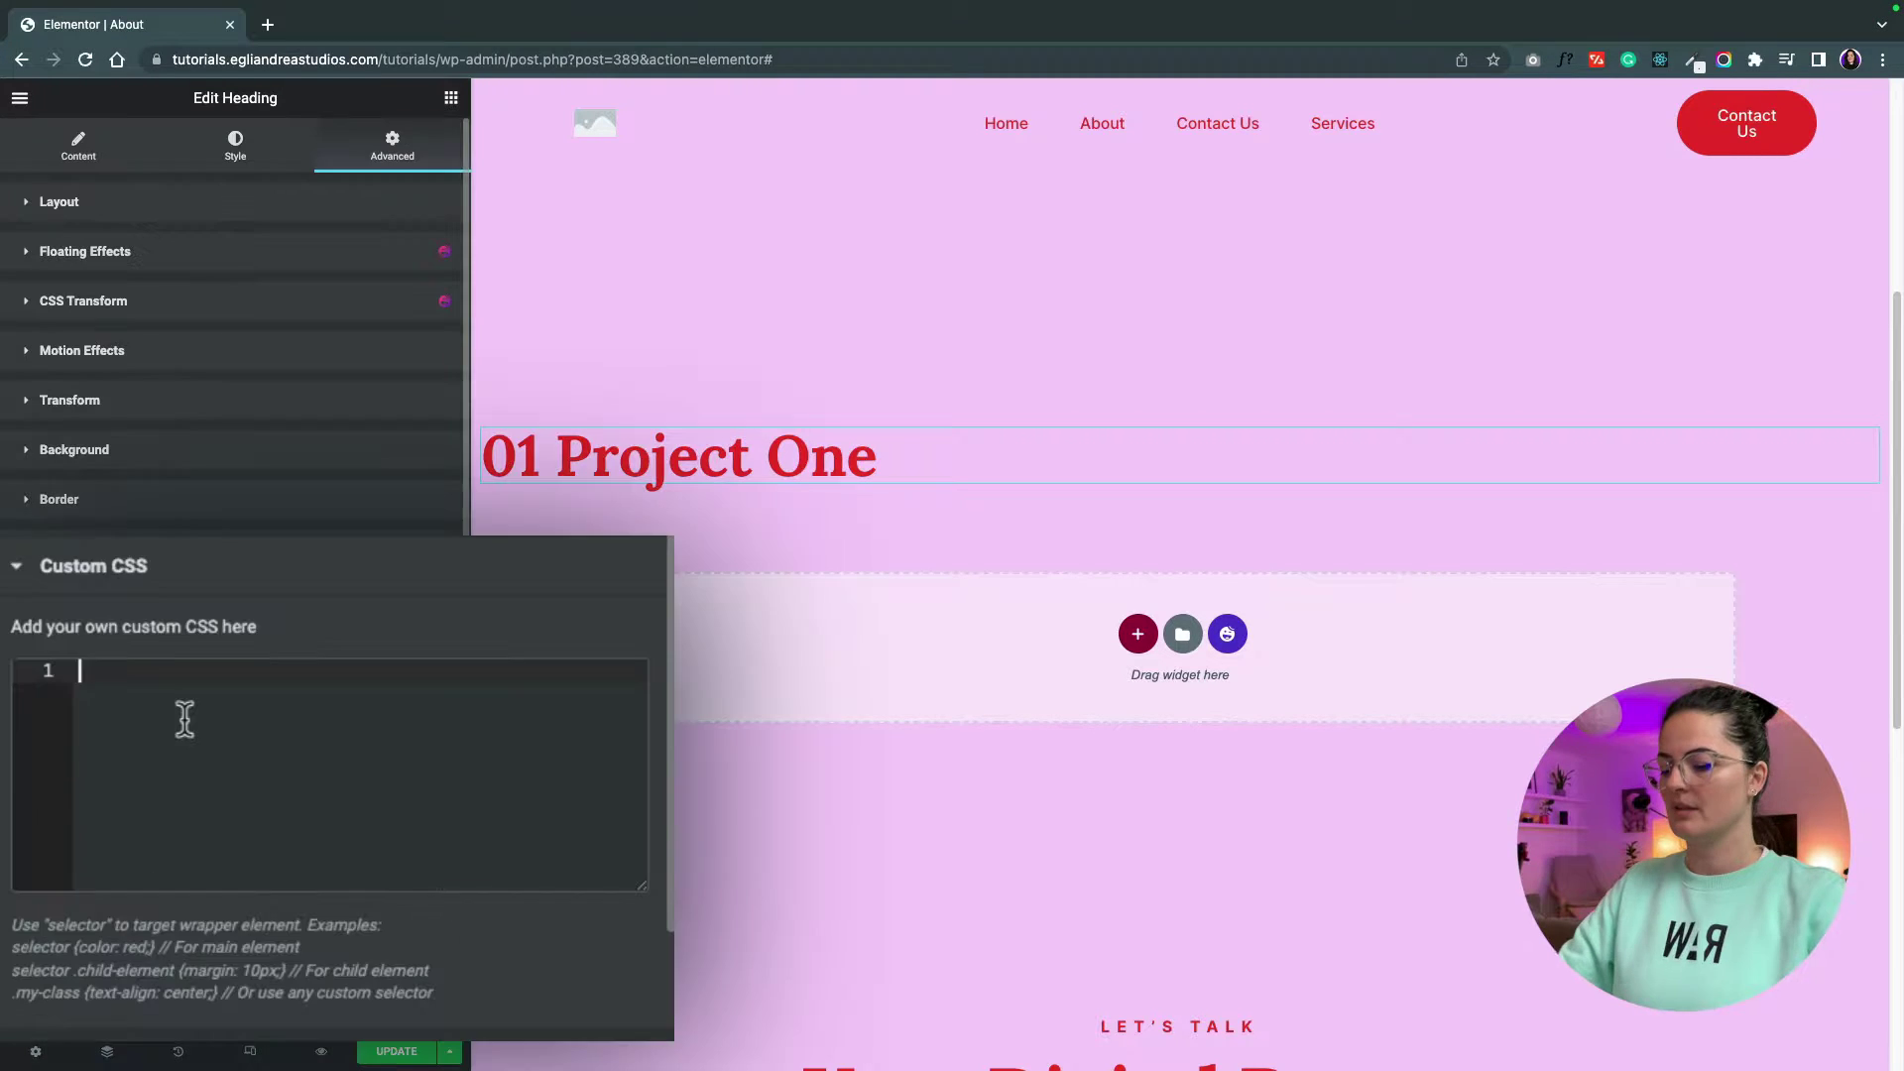
text(.number {     font-size: 1rem;     font-weight: 200;     vertical-align: super;     vertical-align: text-top; })
click(474, 574)
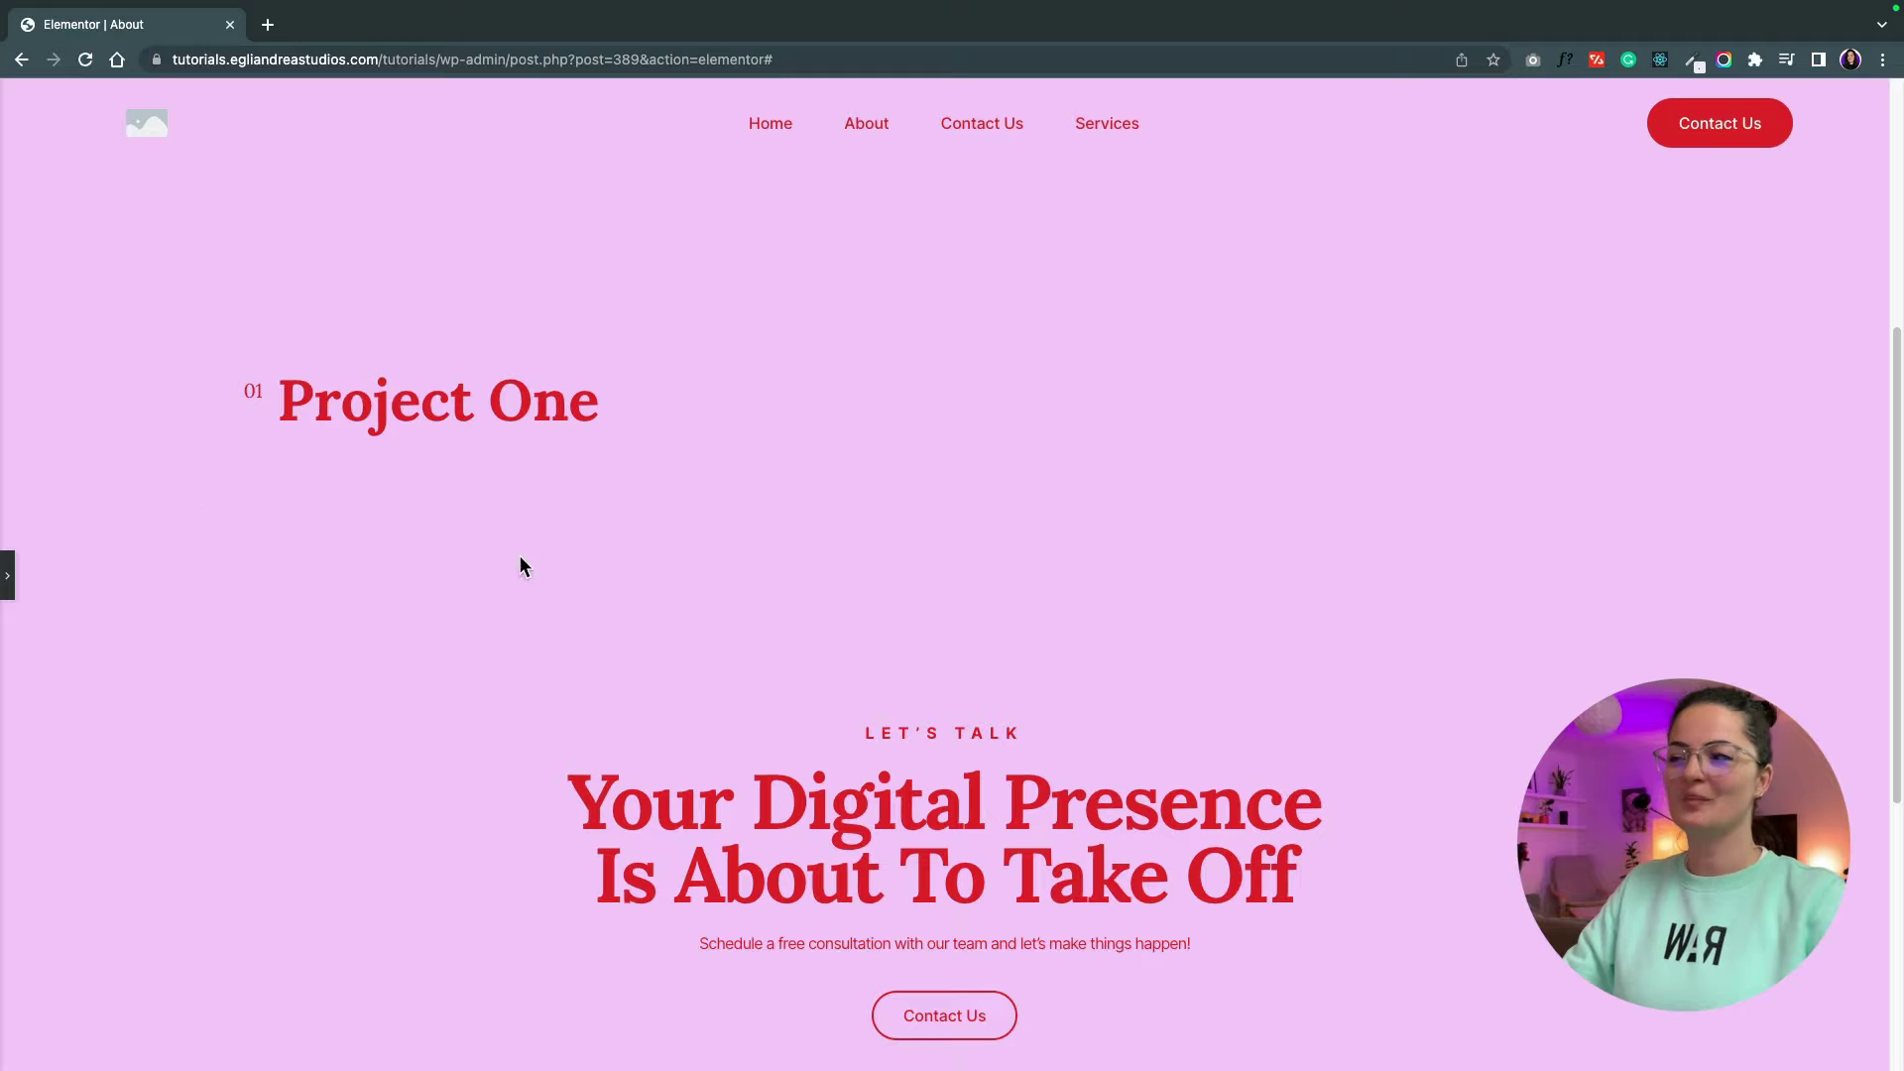
click(10, 576)
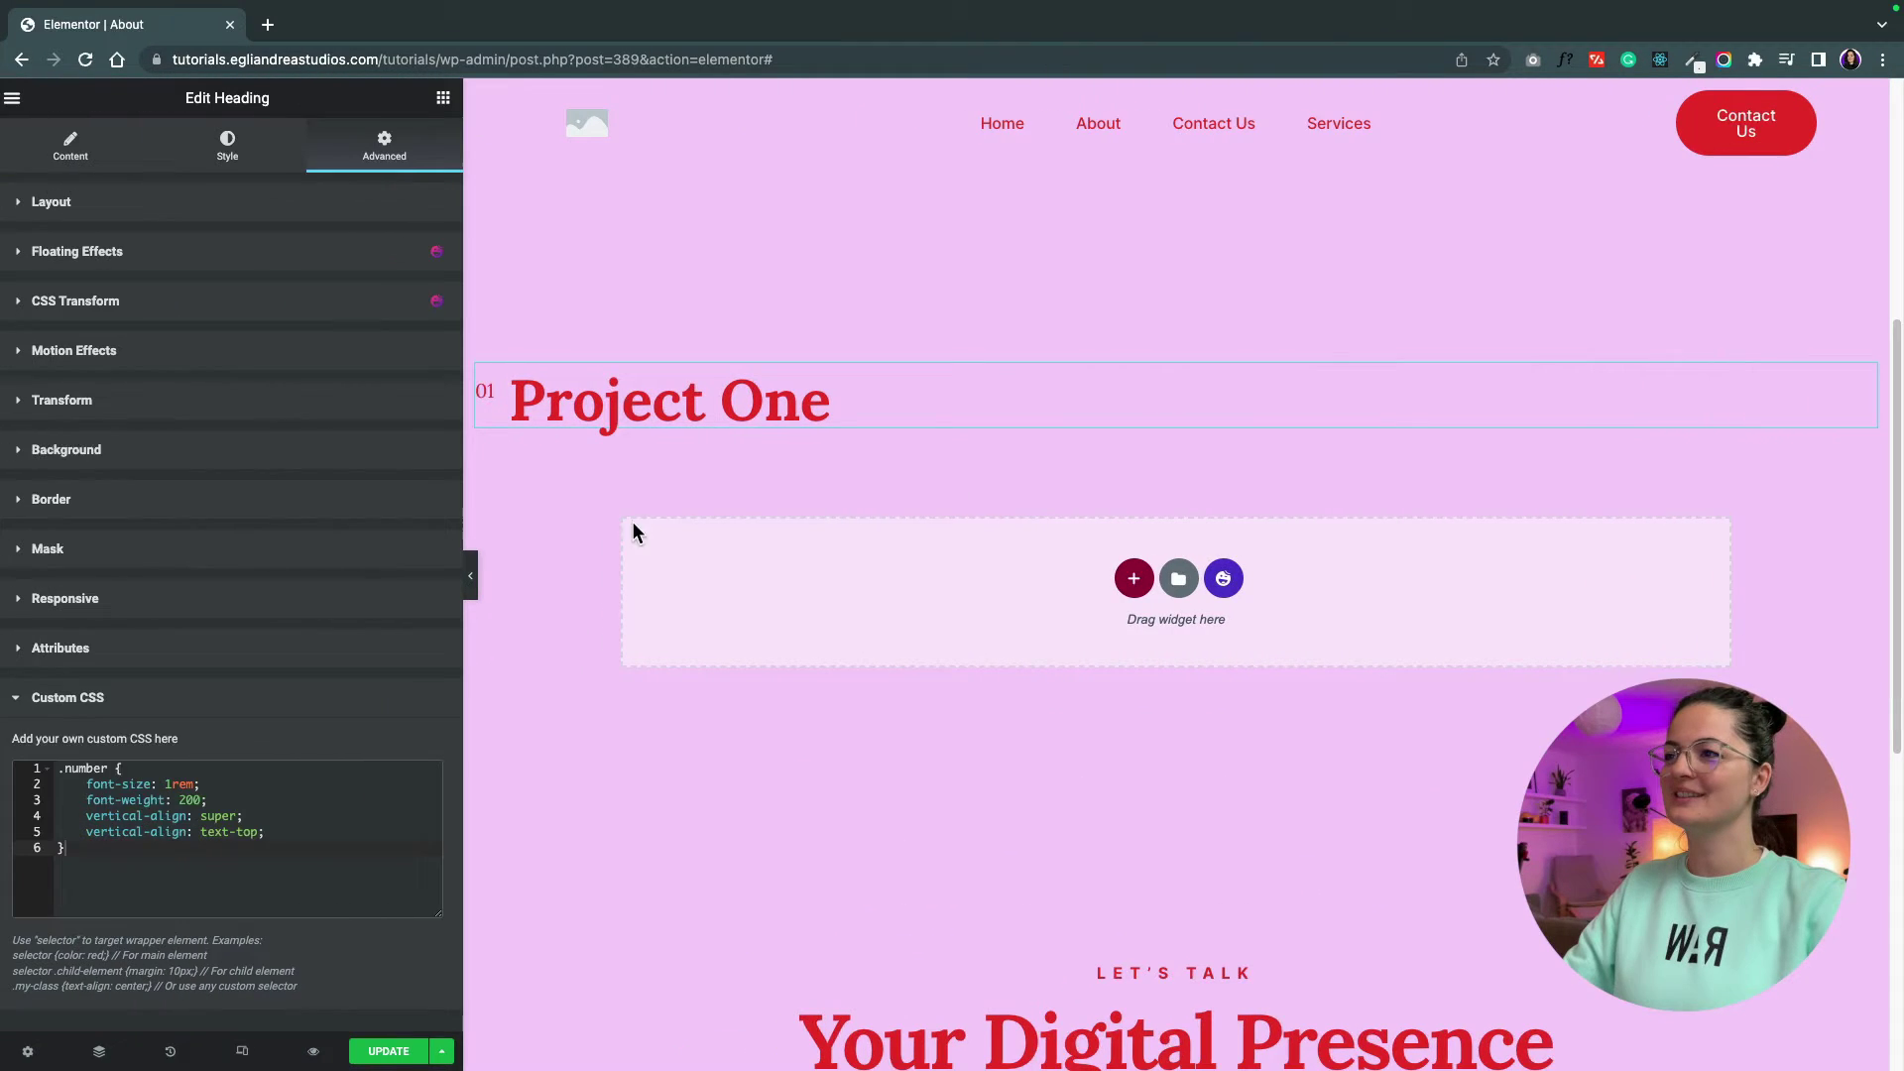
double_click(630, 425)
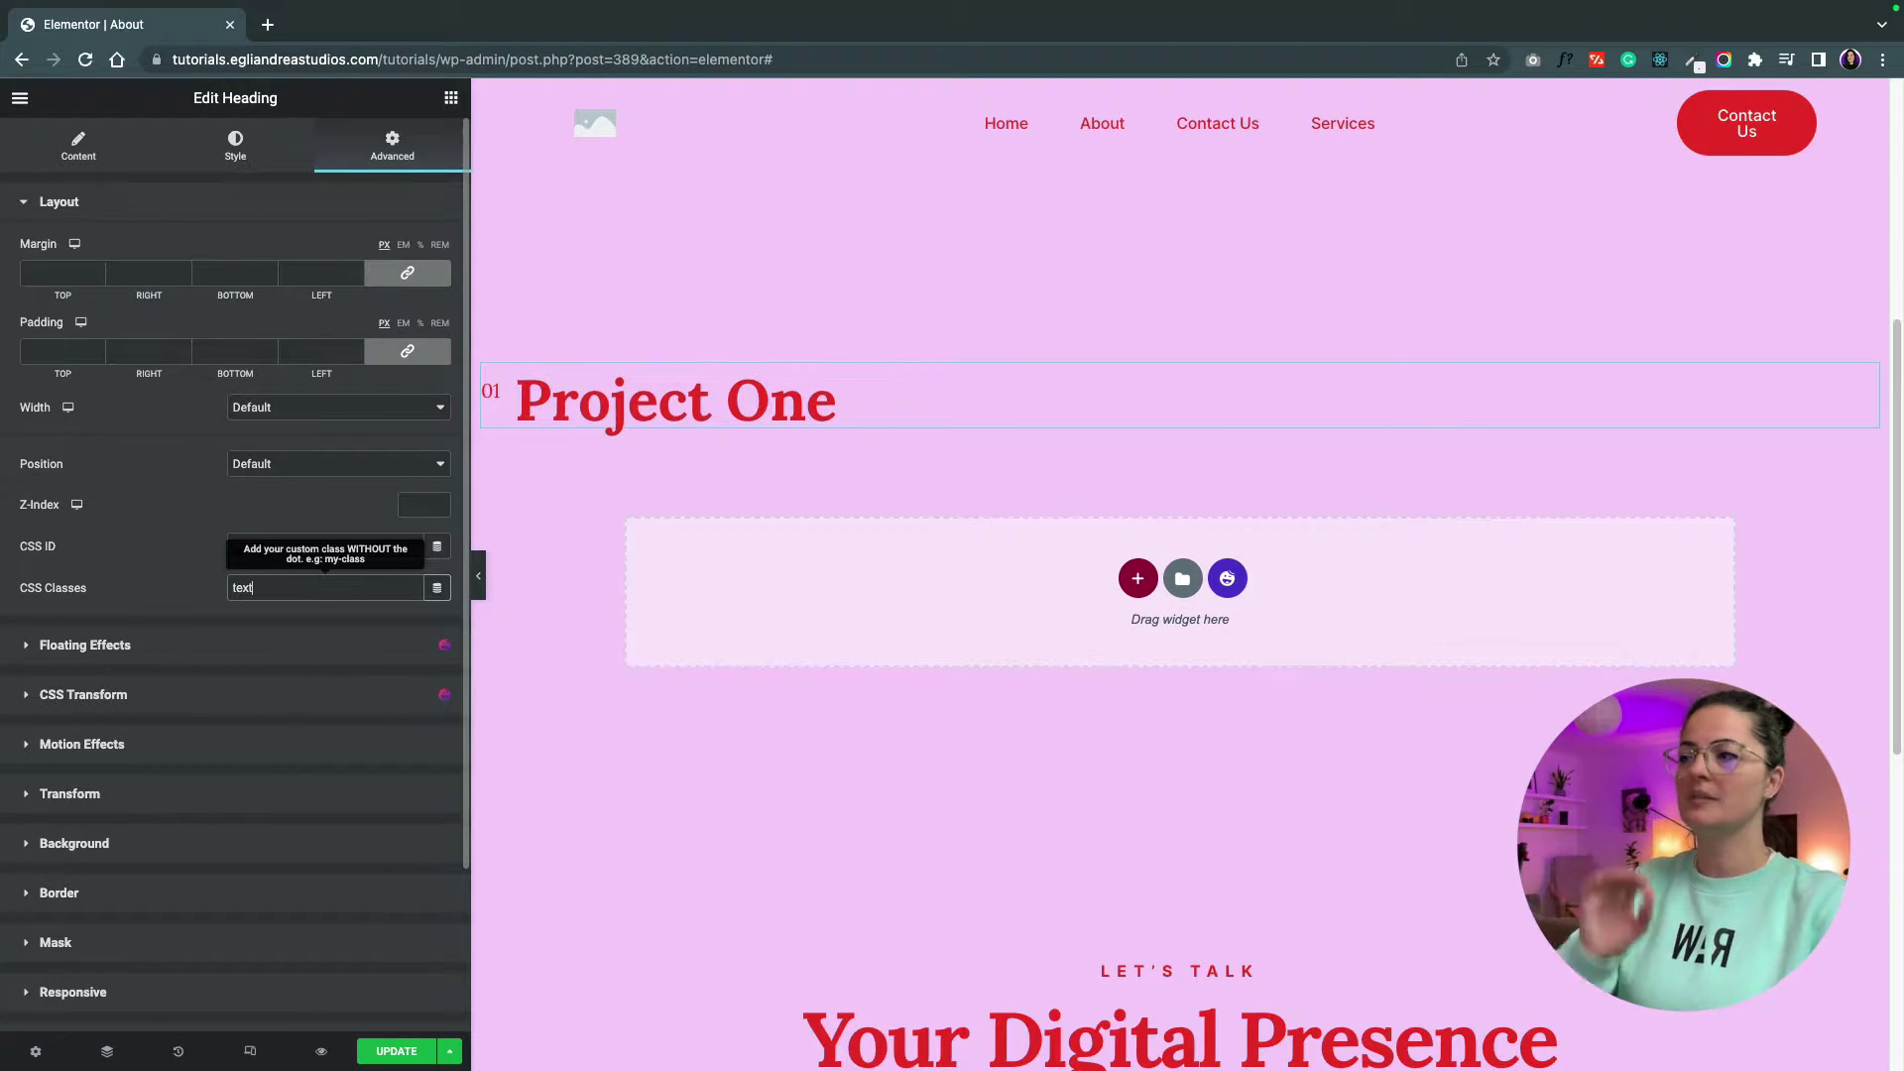
Give the heading a hover X-offset transform with a 400 ms transition and preview it.
scroll(348, 786, down, 2)
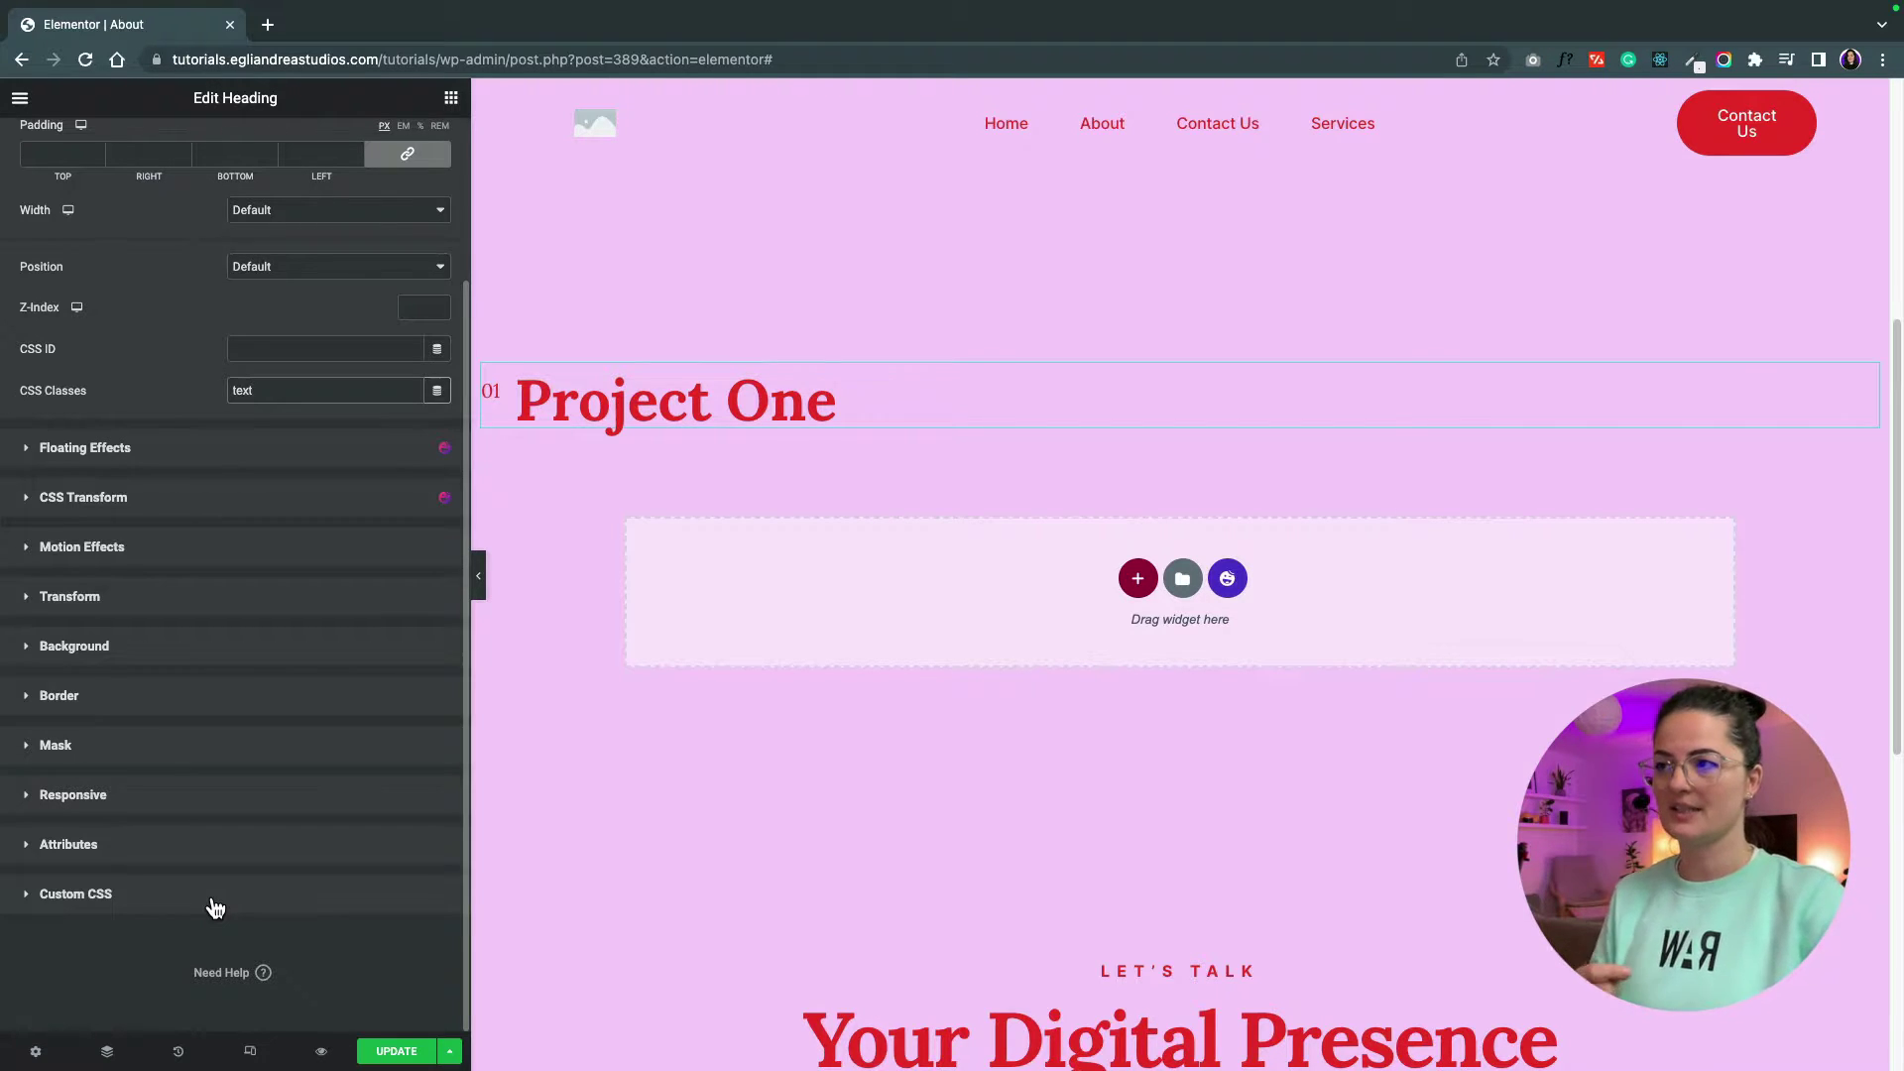
scroll(294, 593, up, 2)
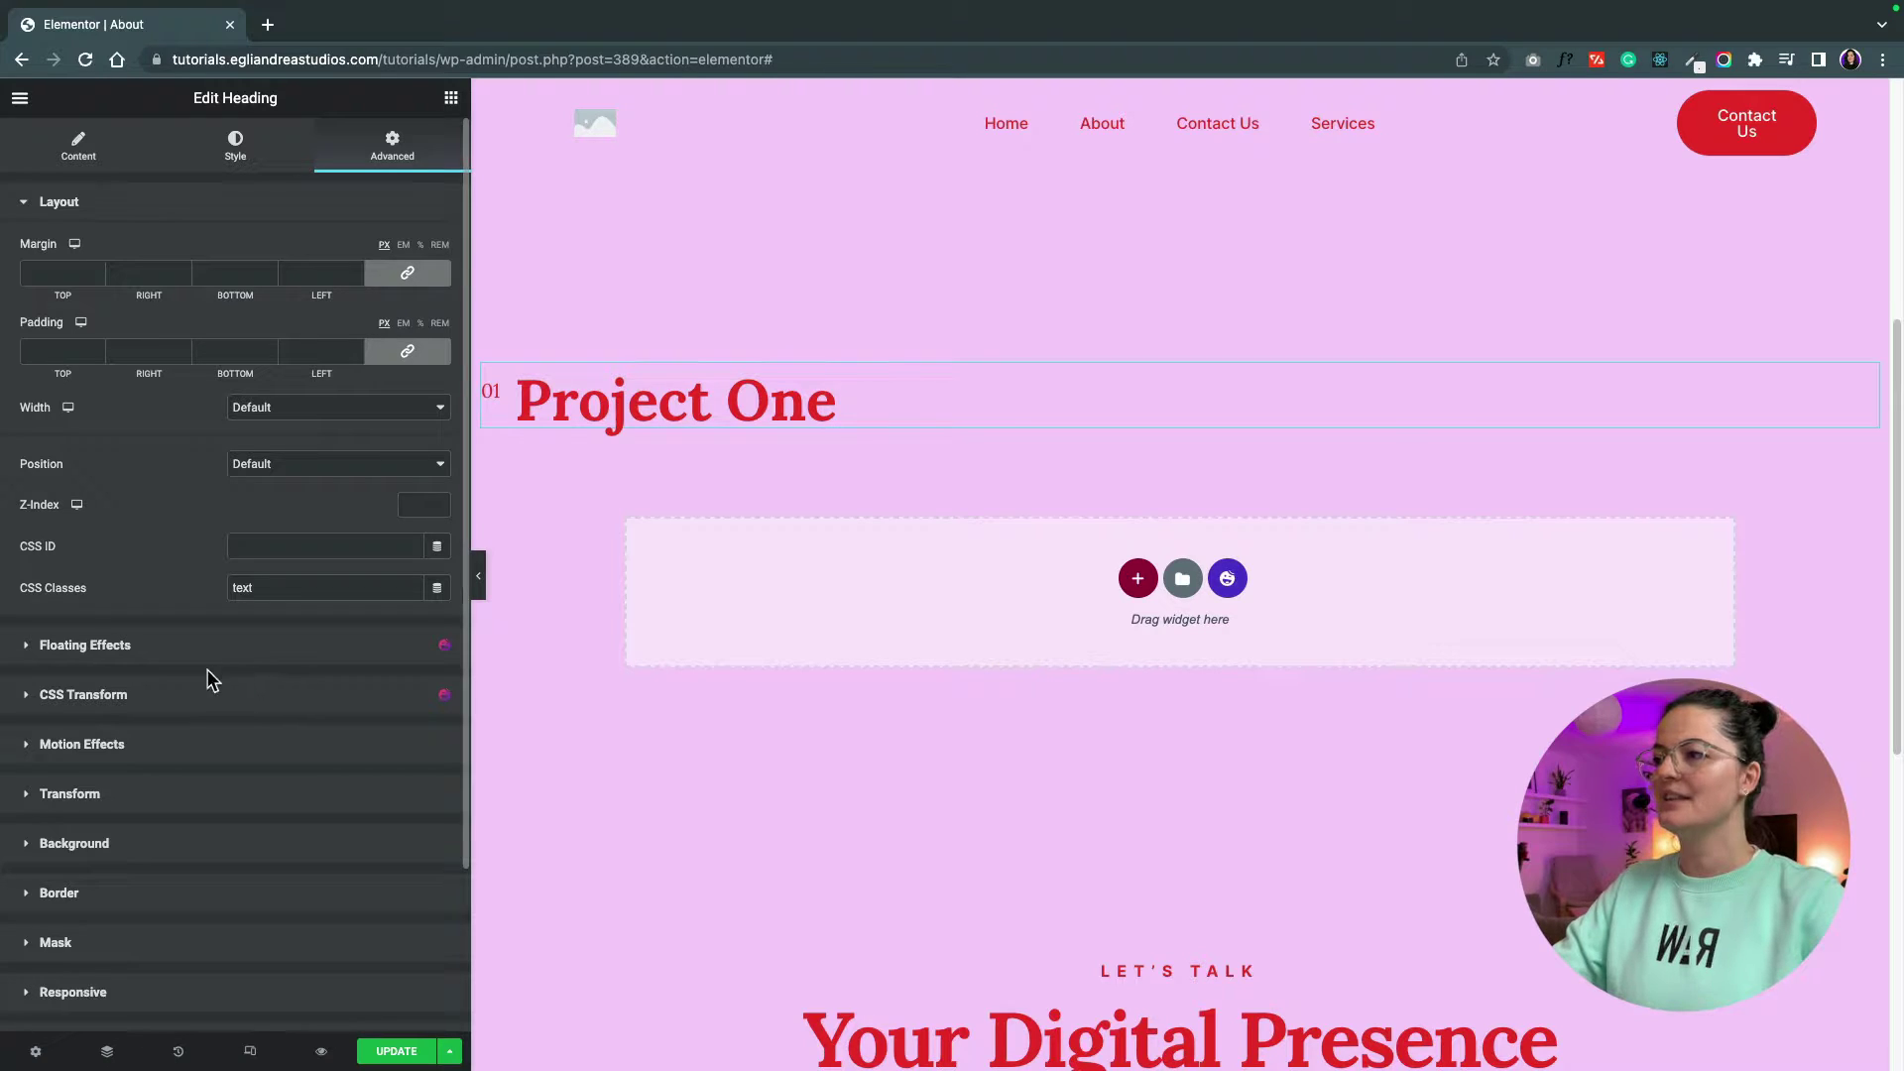
click(193, 795)
click(343, 448)
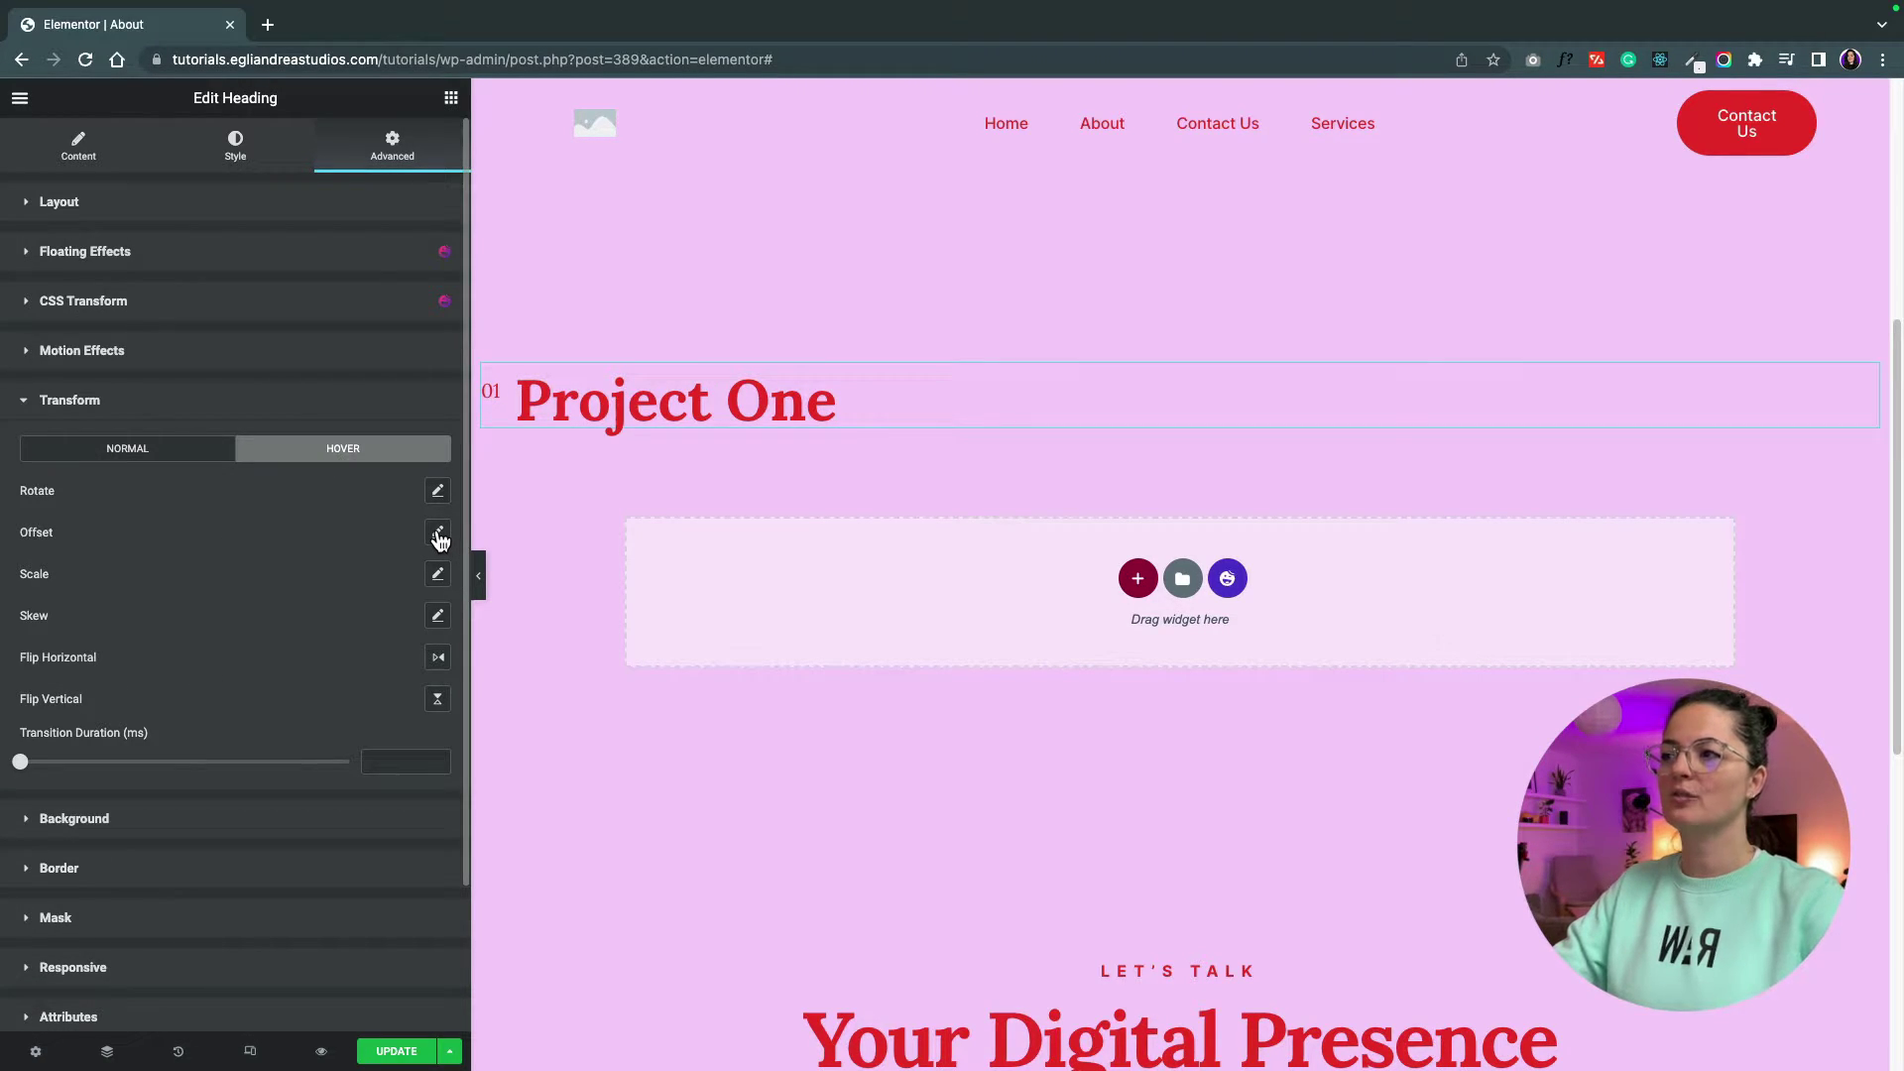
click(437, 534)
click(380, 606)
text(10)
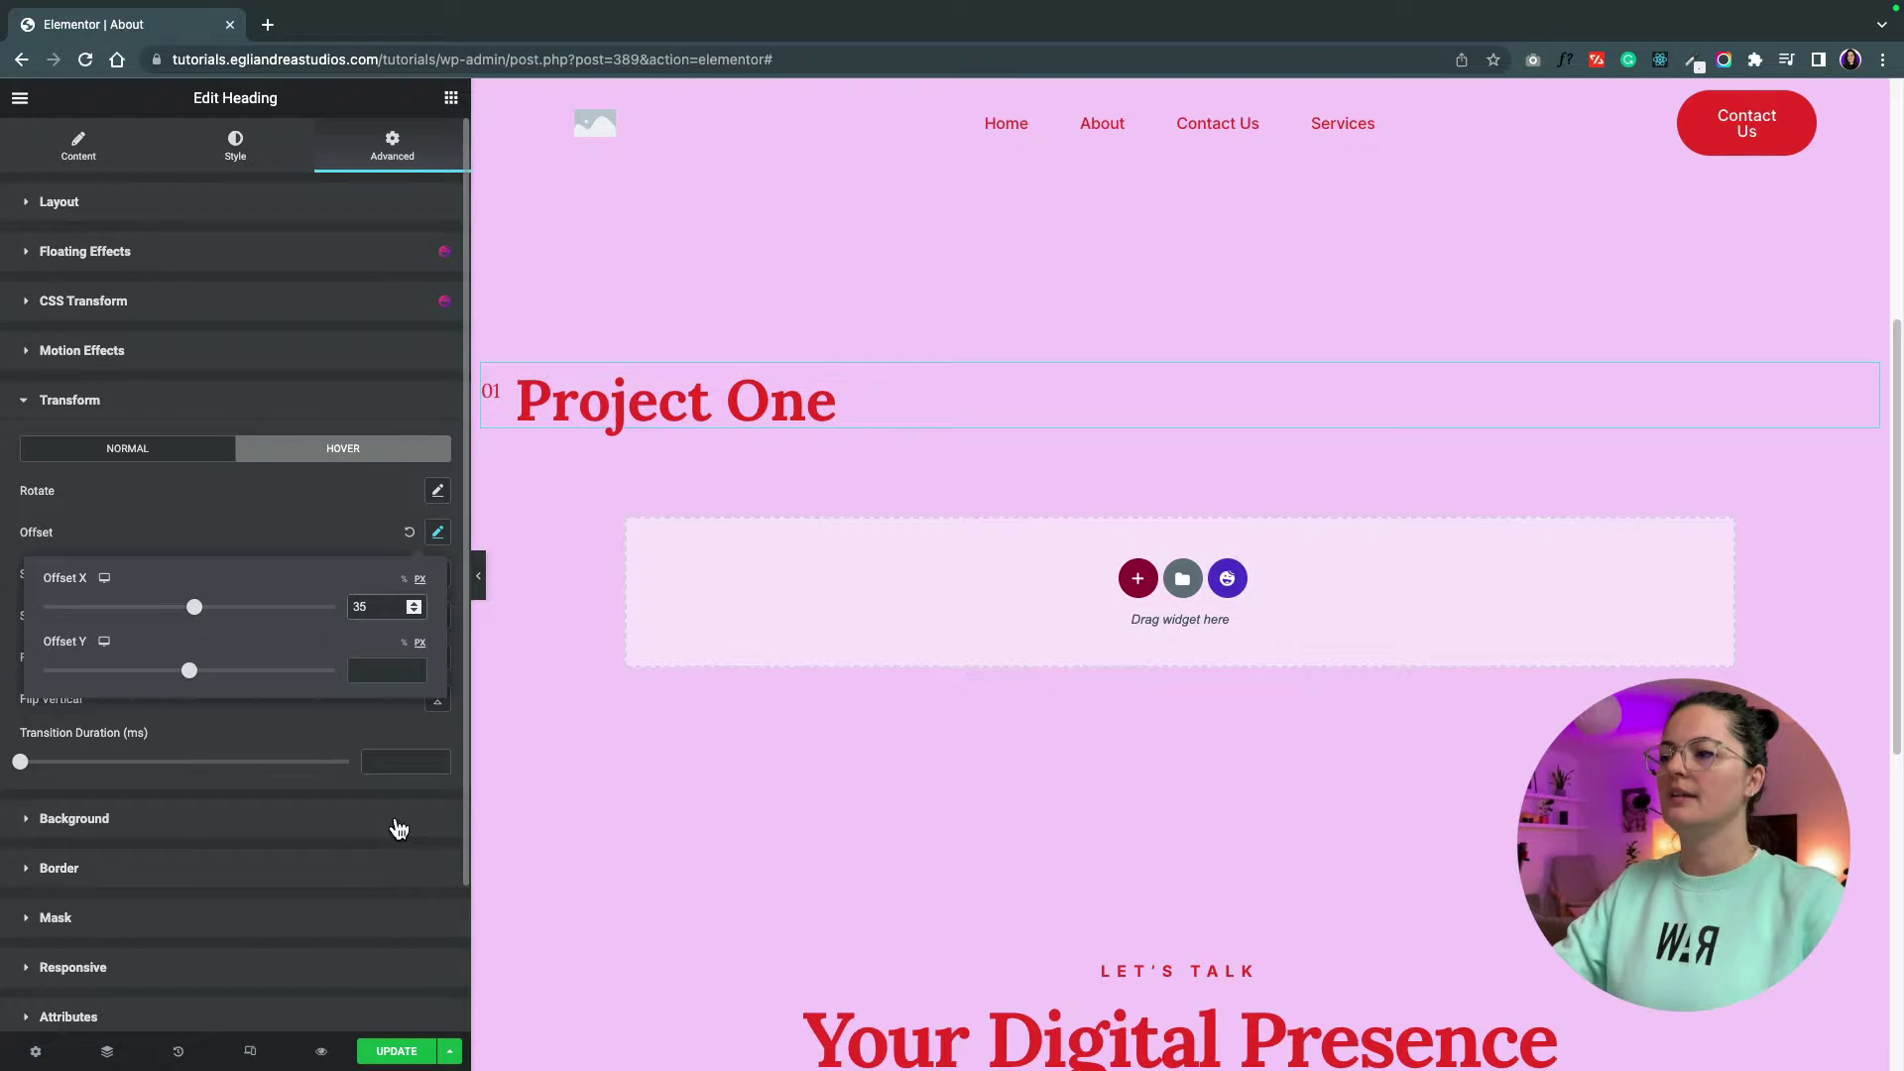
click(388, 767)
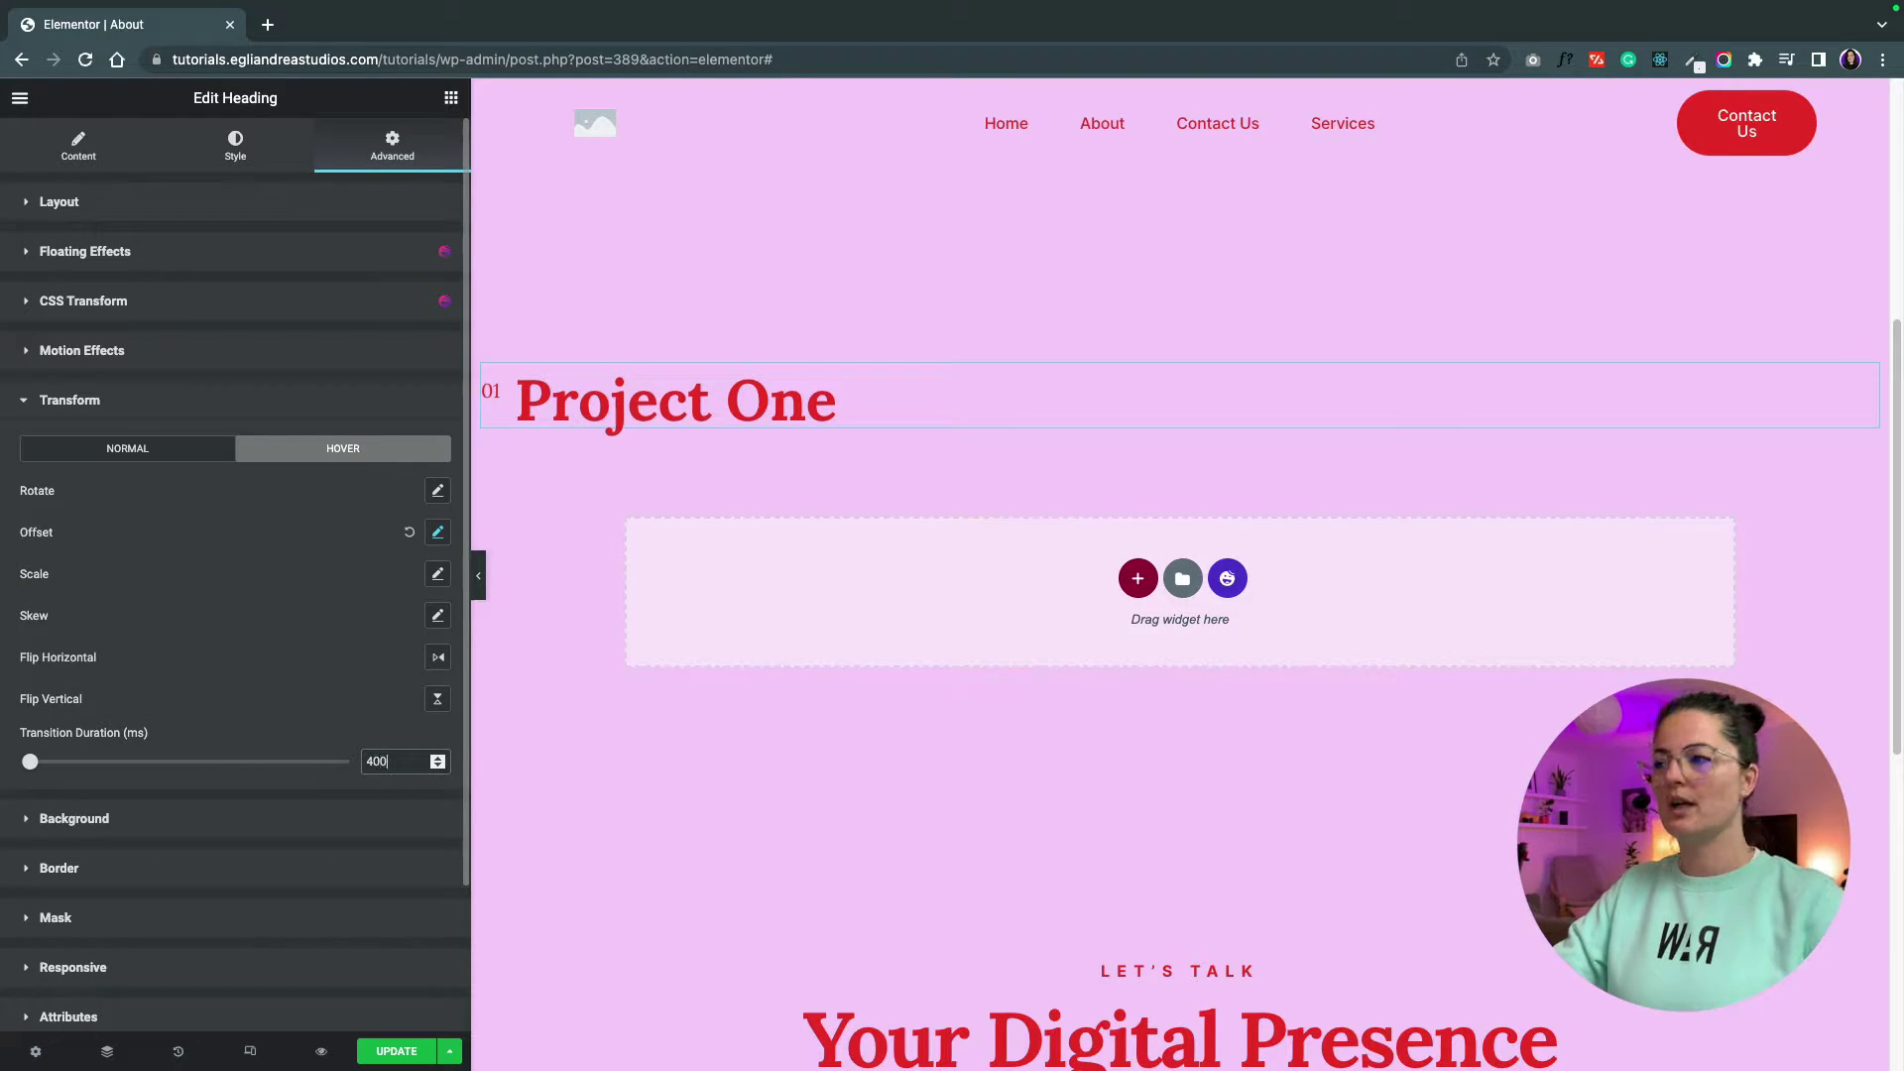
click(479, 578)
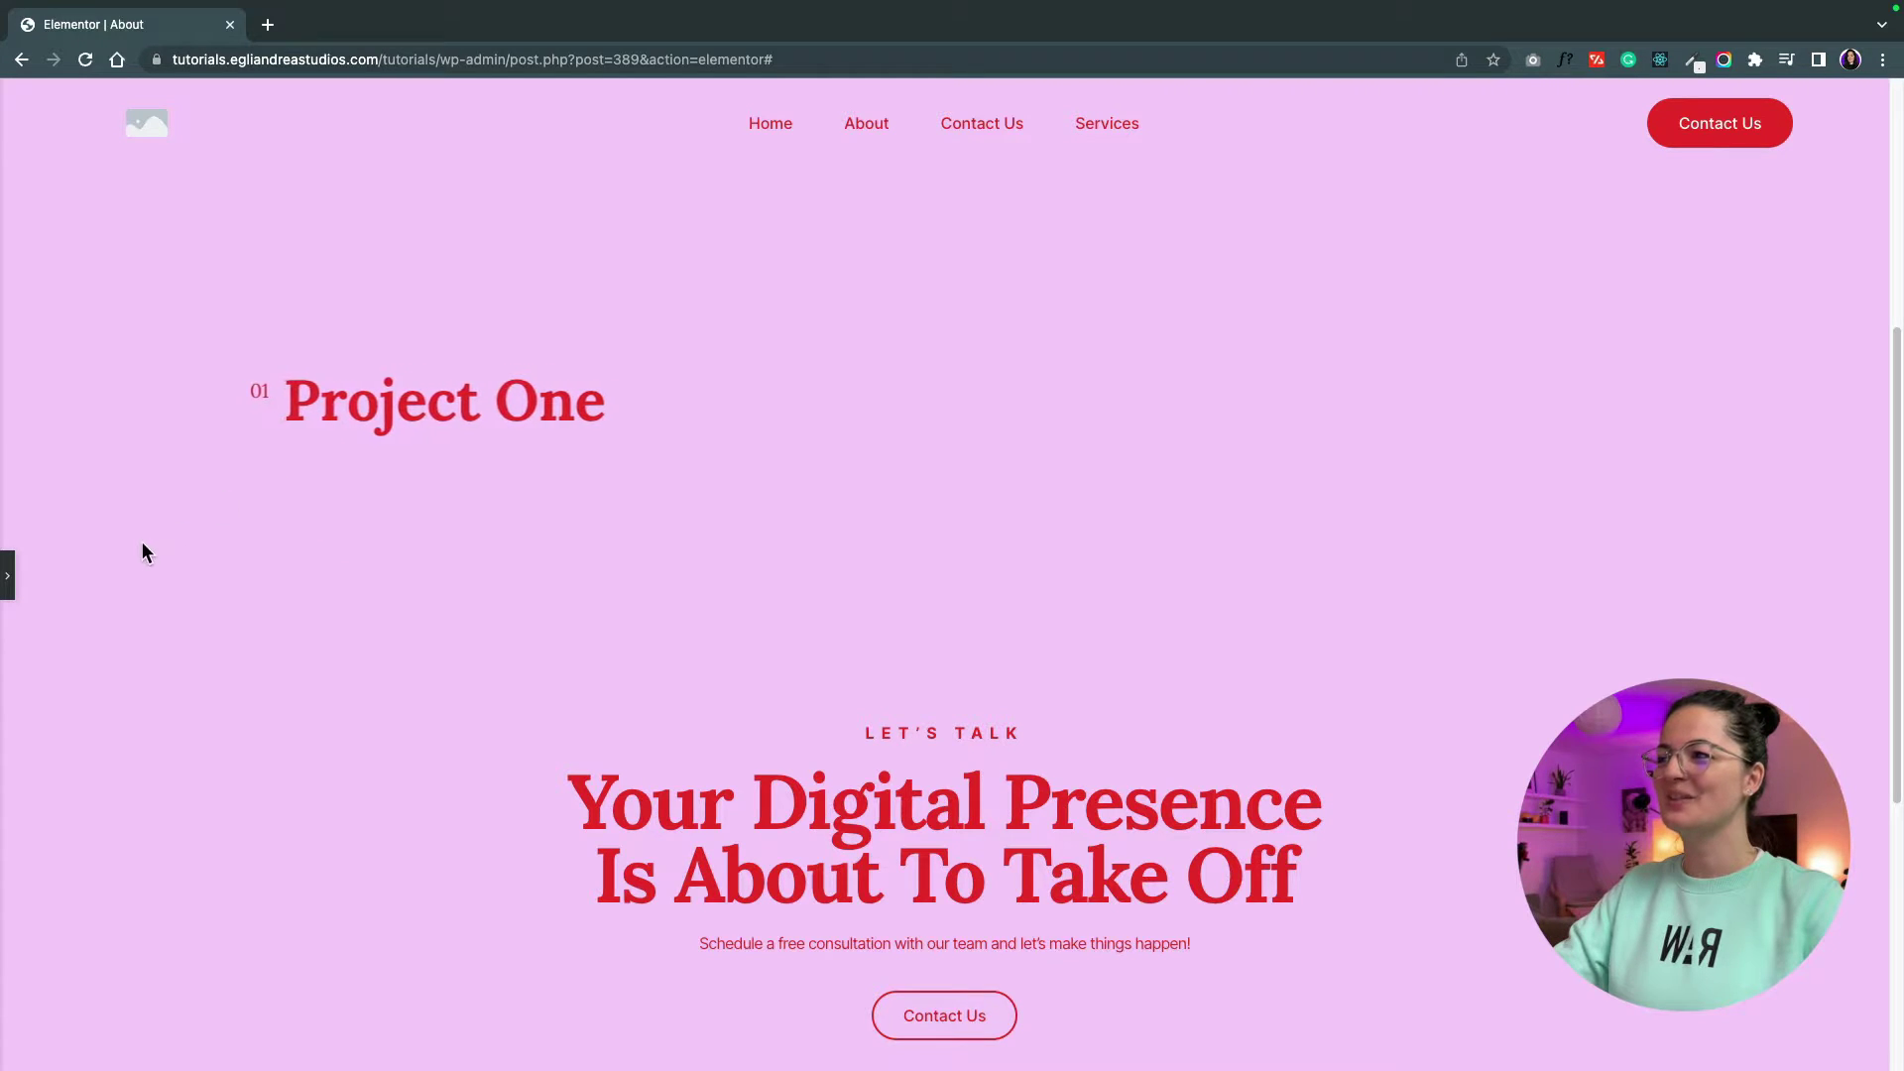
click(12, 573)
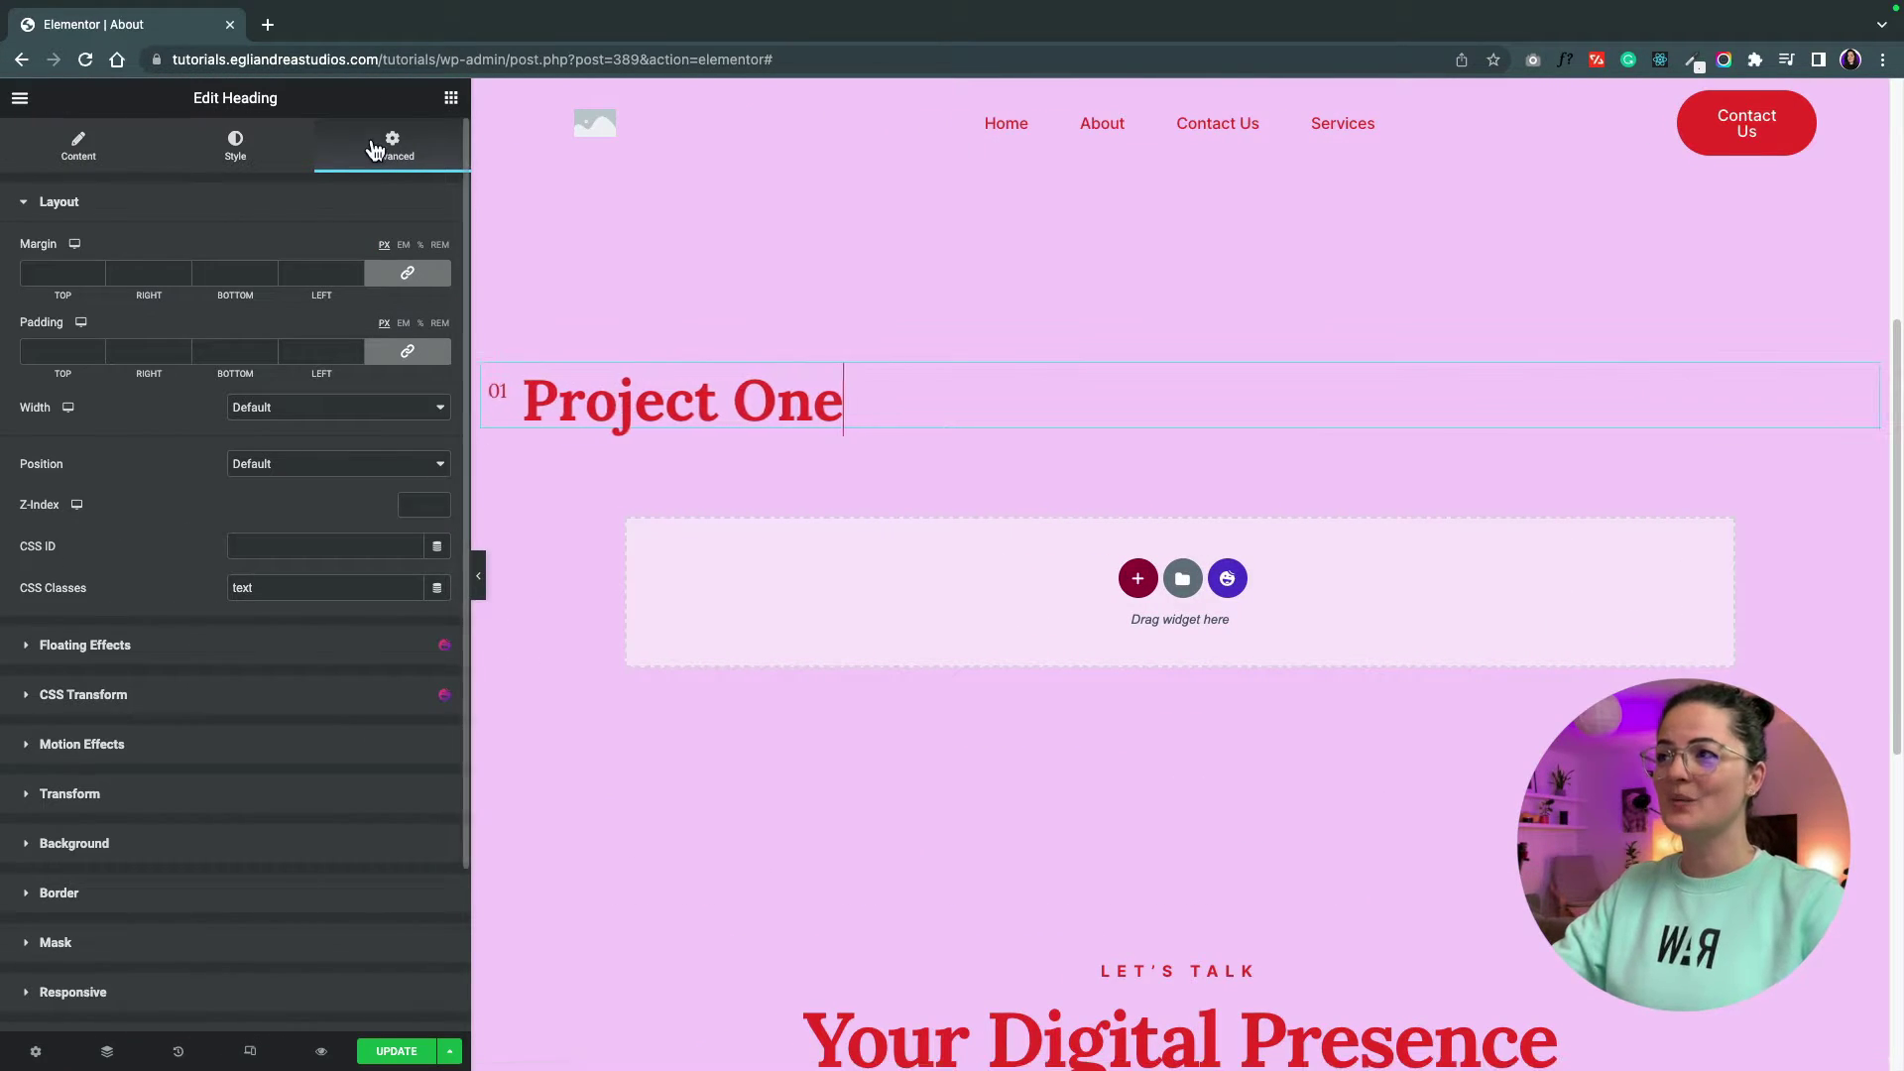
Add an Image widget below the heading with a custom 300 × 400 size.
click(451, 99)
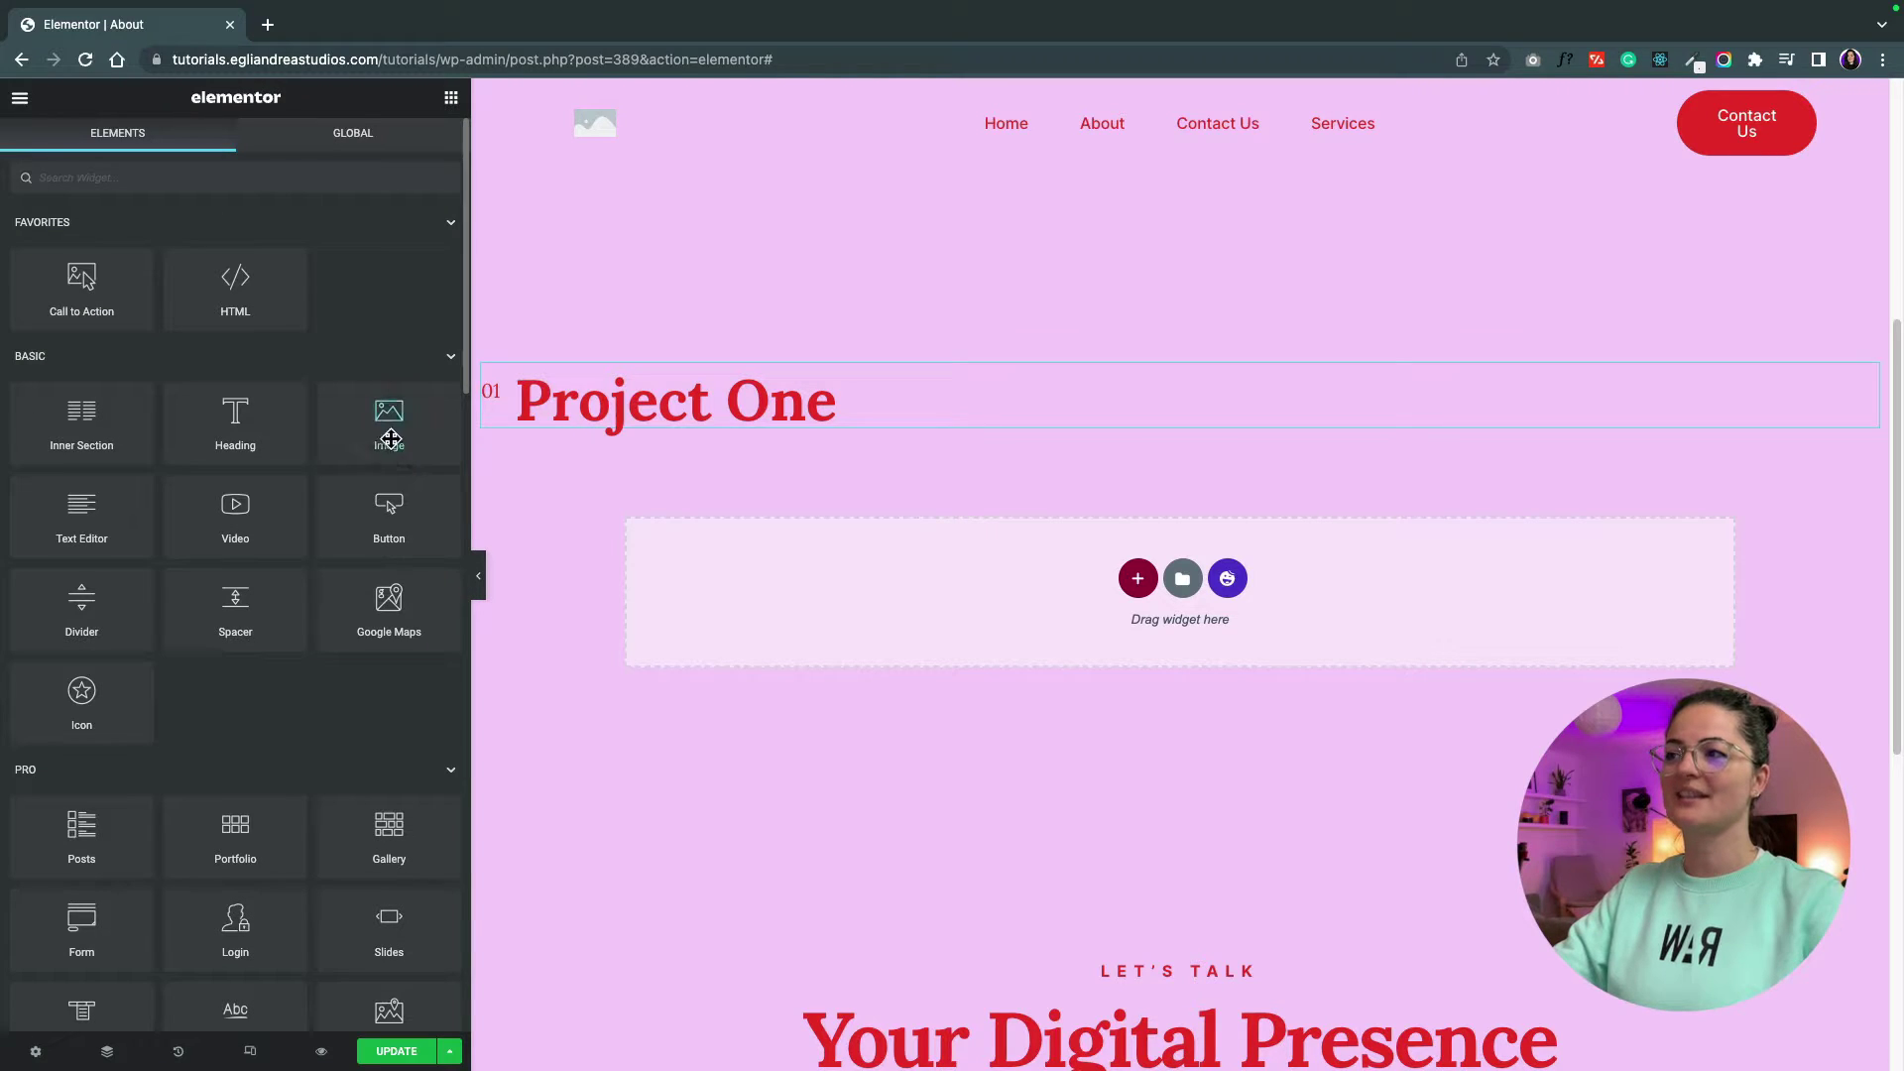
drag(390, 437, 588, 438)
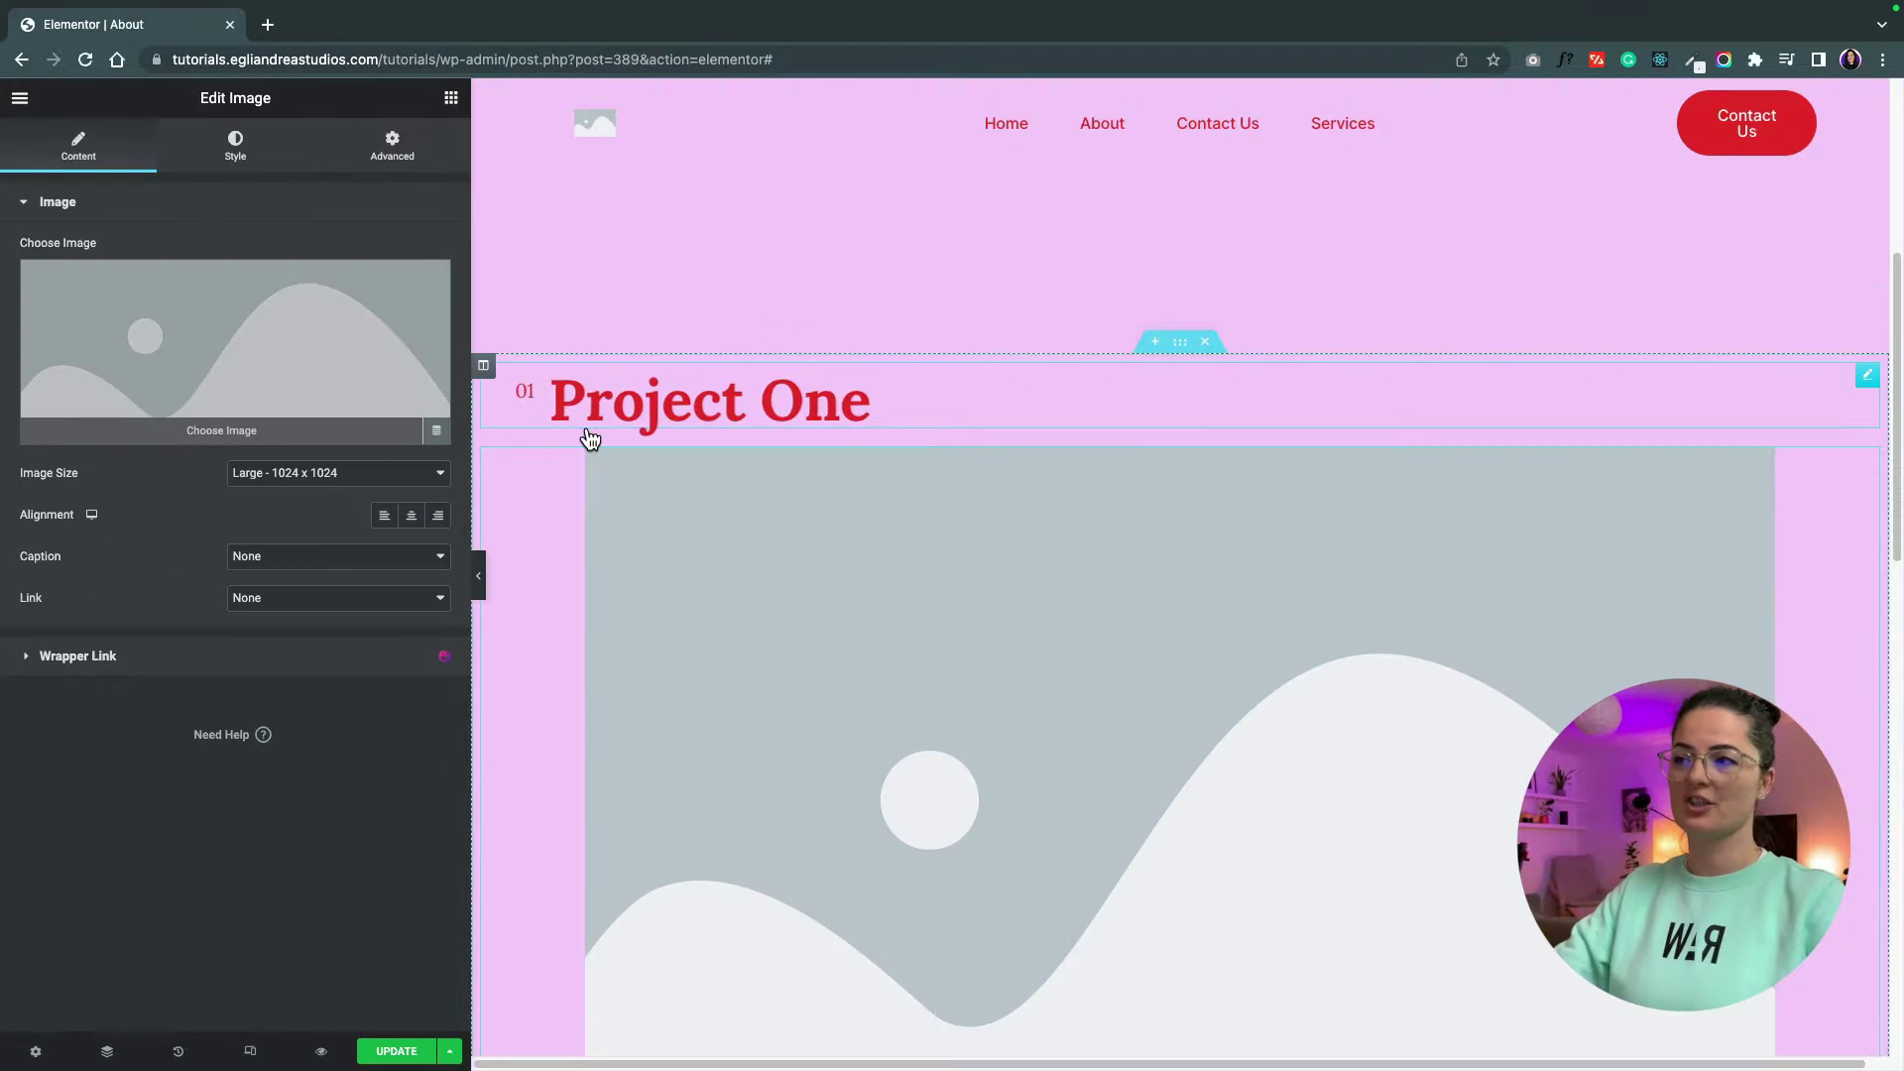
click(266, 478)
click(277, 557)
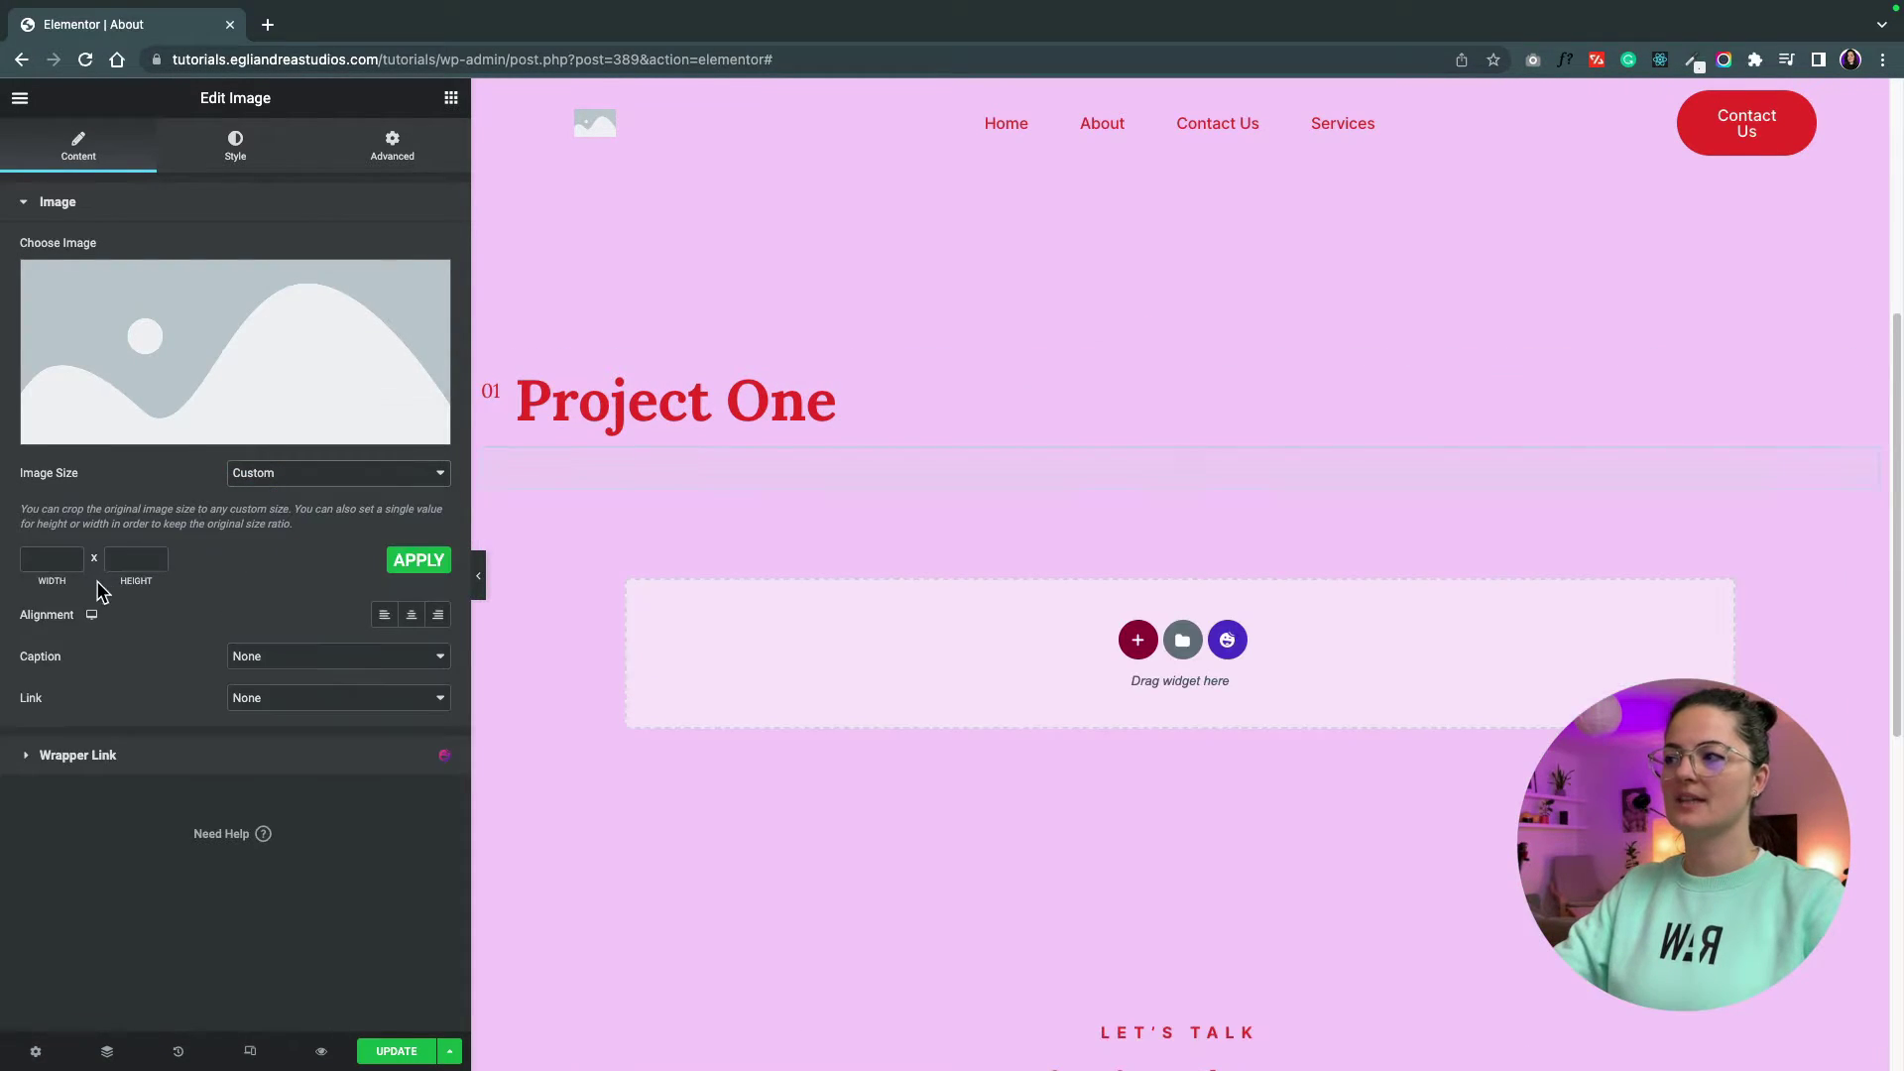
click(50, 560)
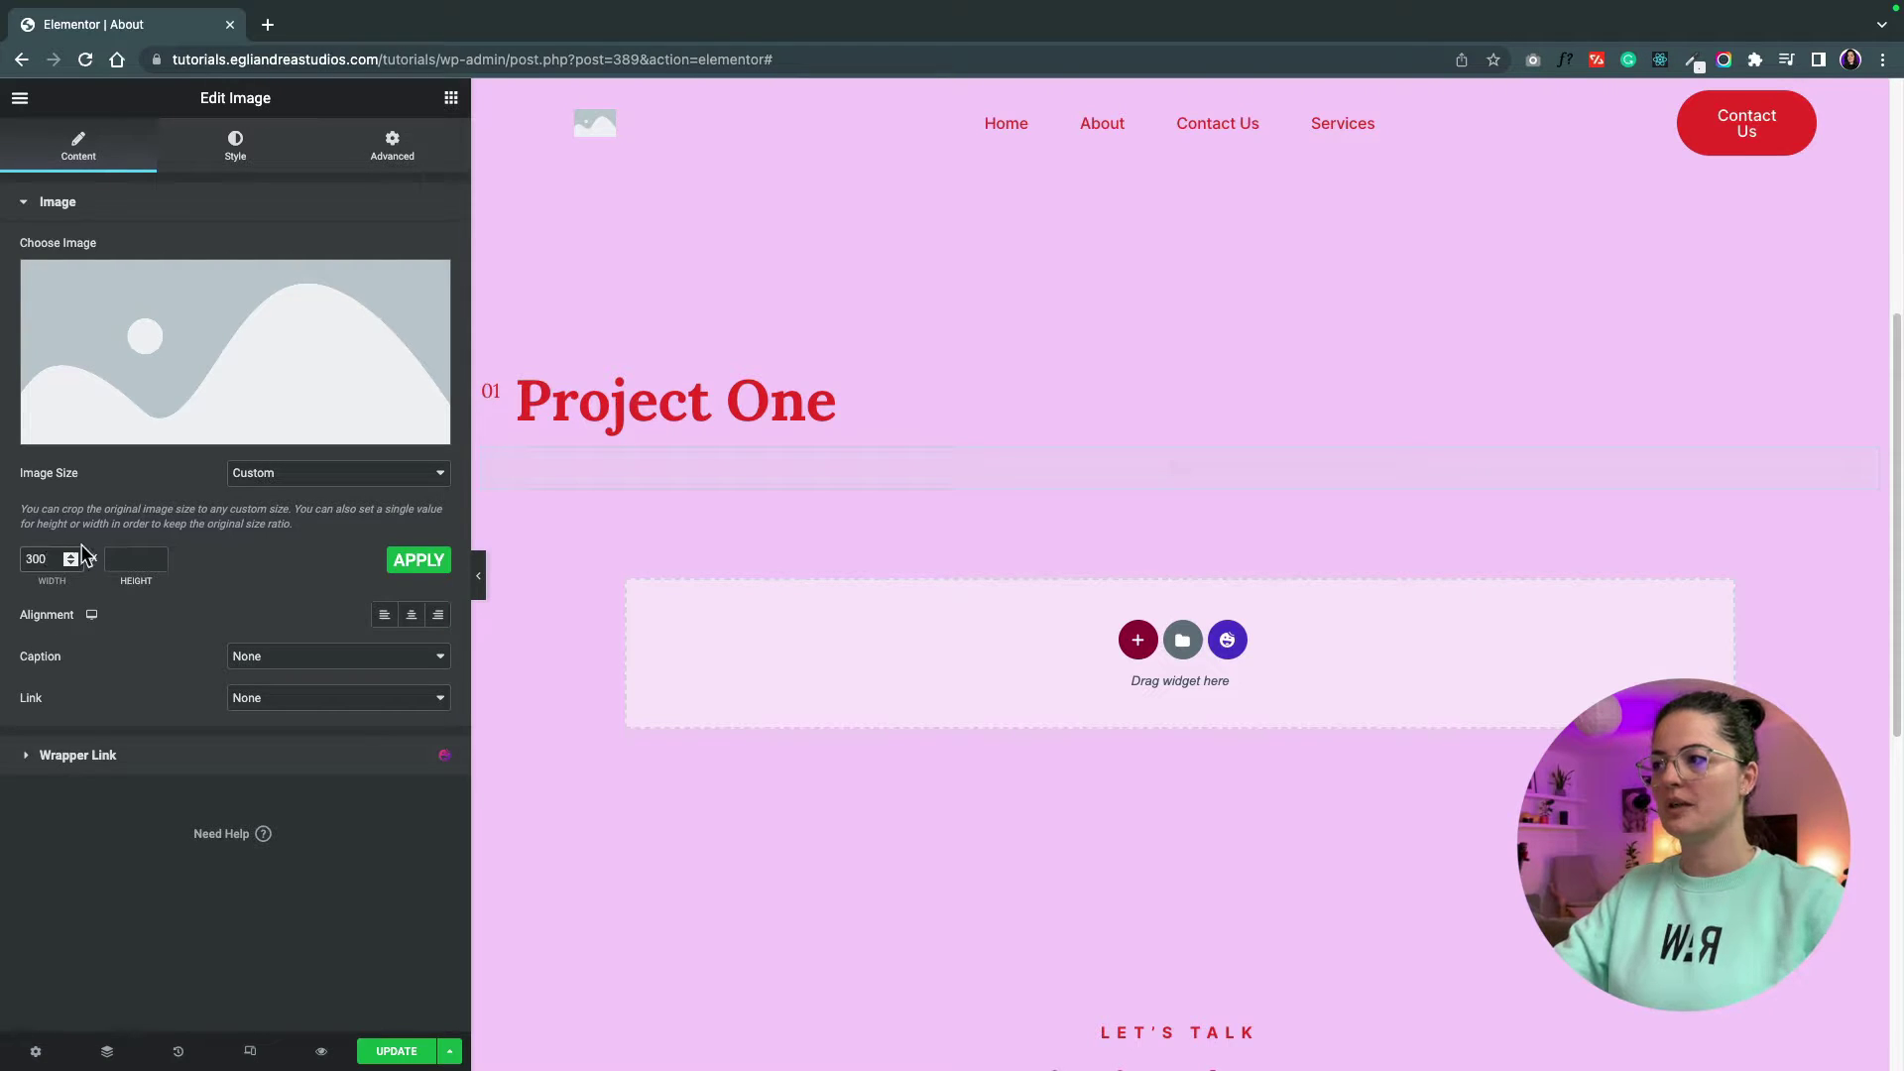
key(Tab)
text(400)
click(409, 560)
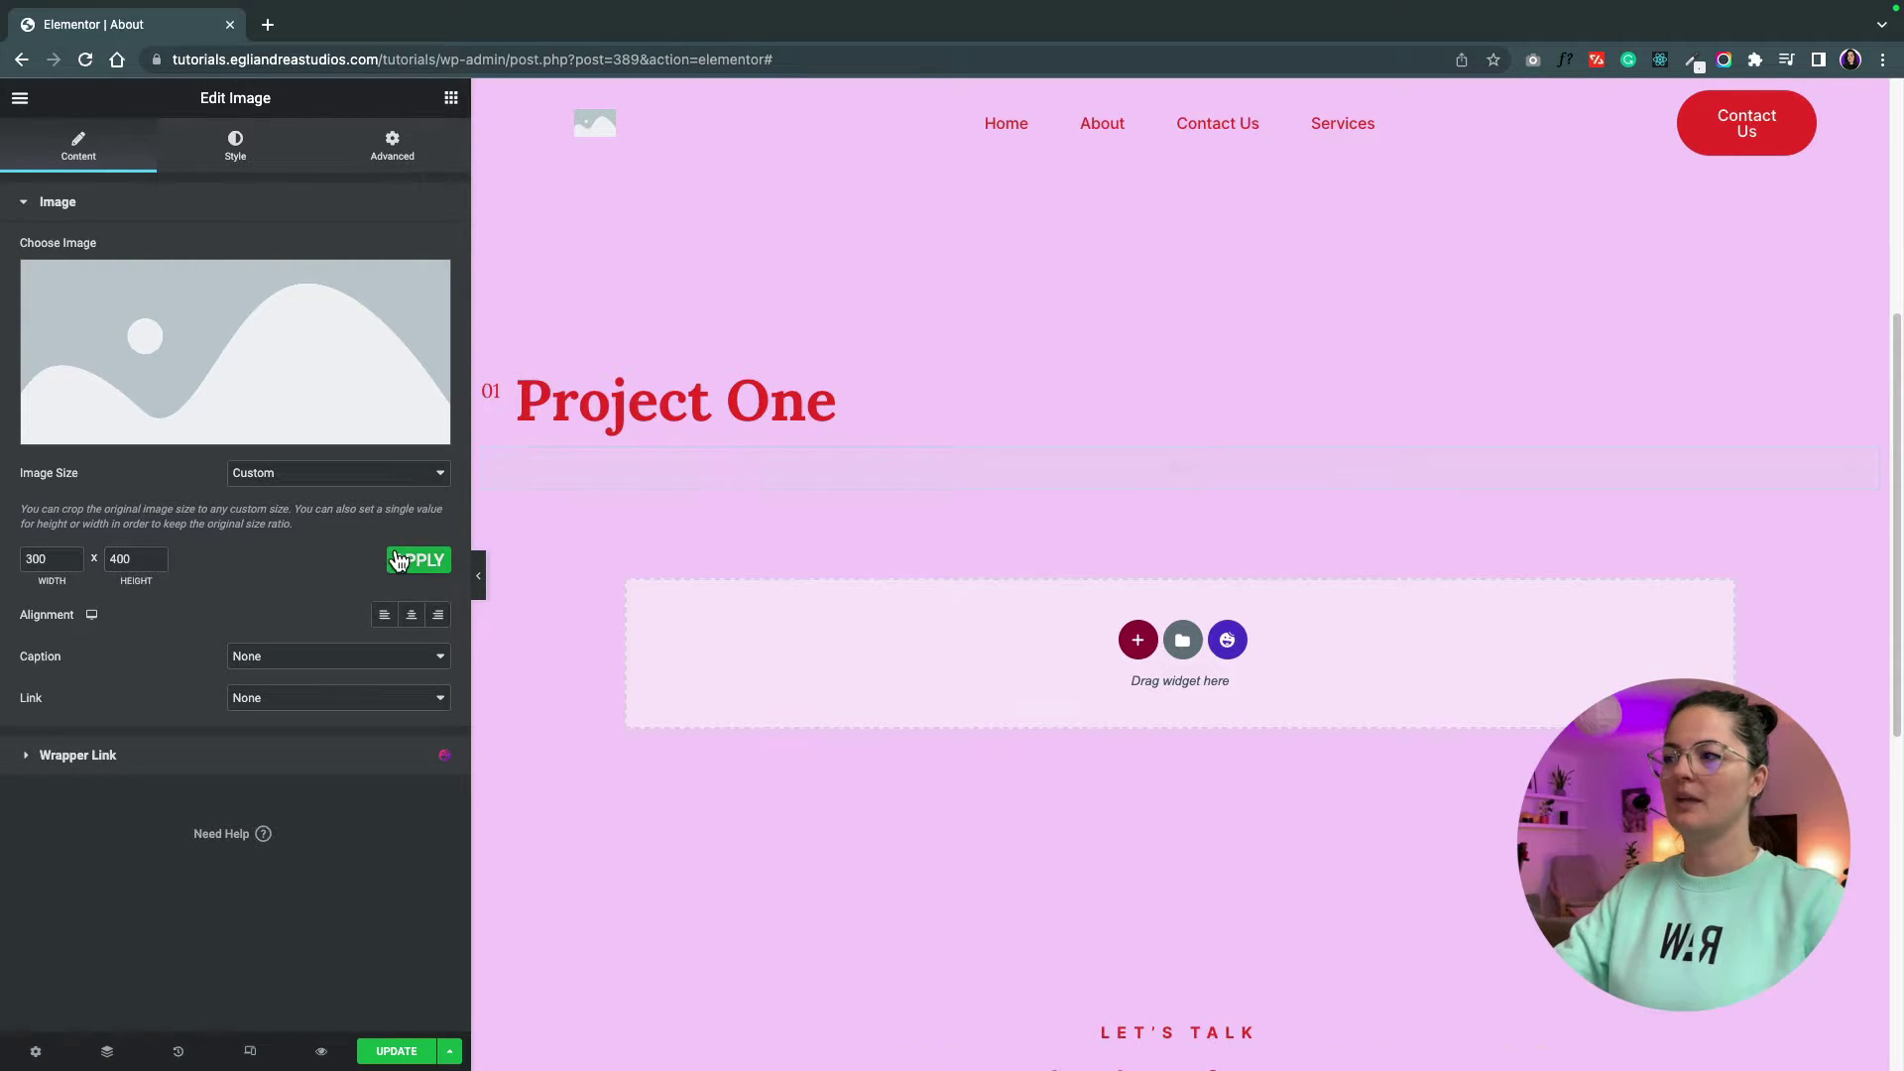
Use the orange-legs sneaker photo, save the page and reload the editor.
click(291, 375)
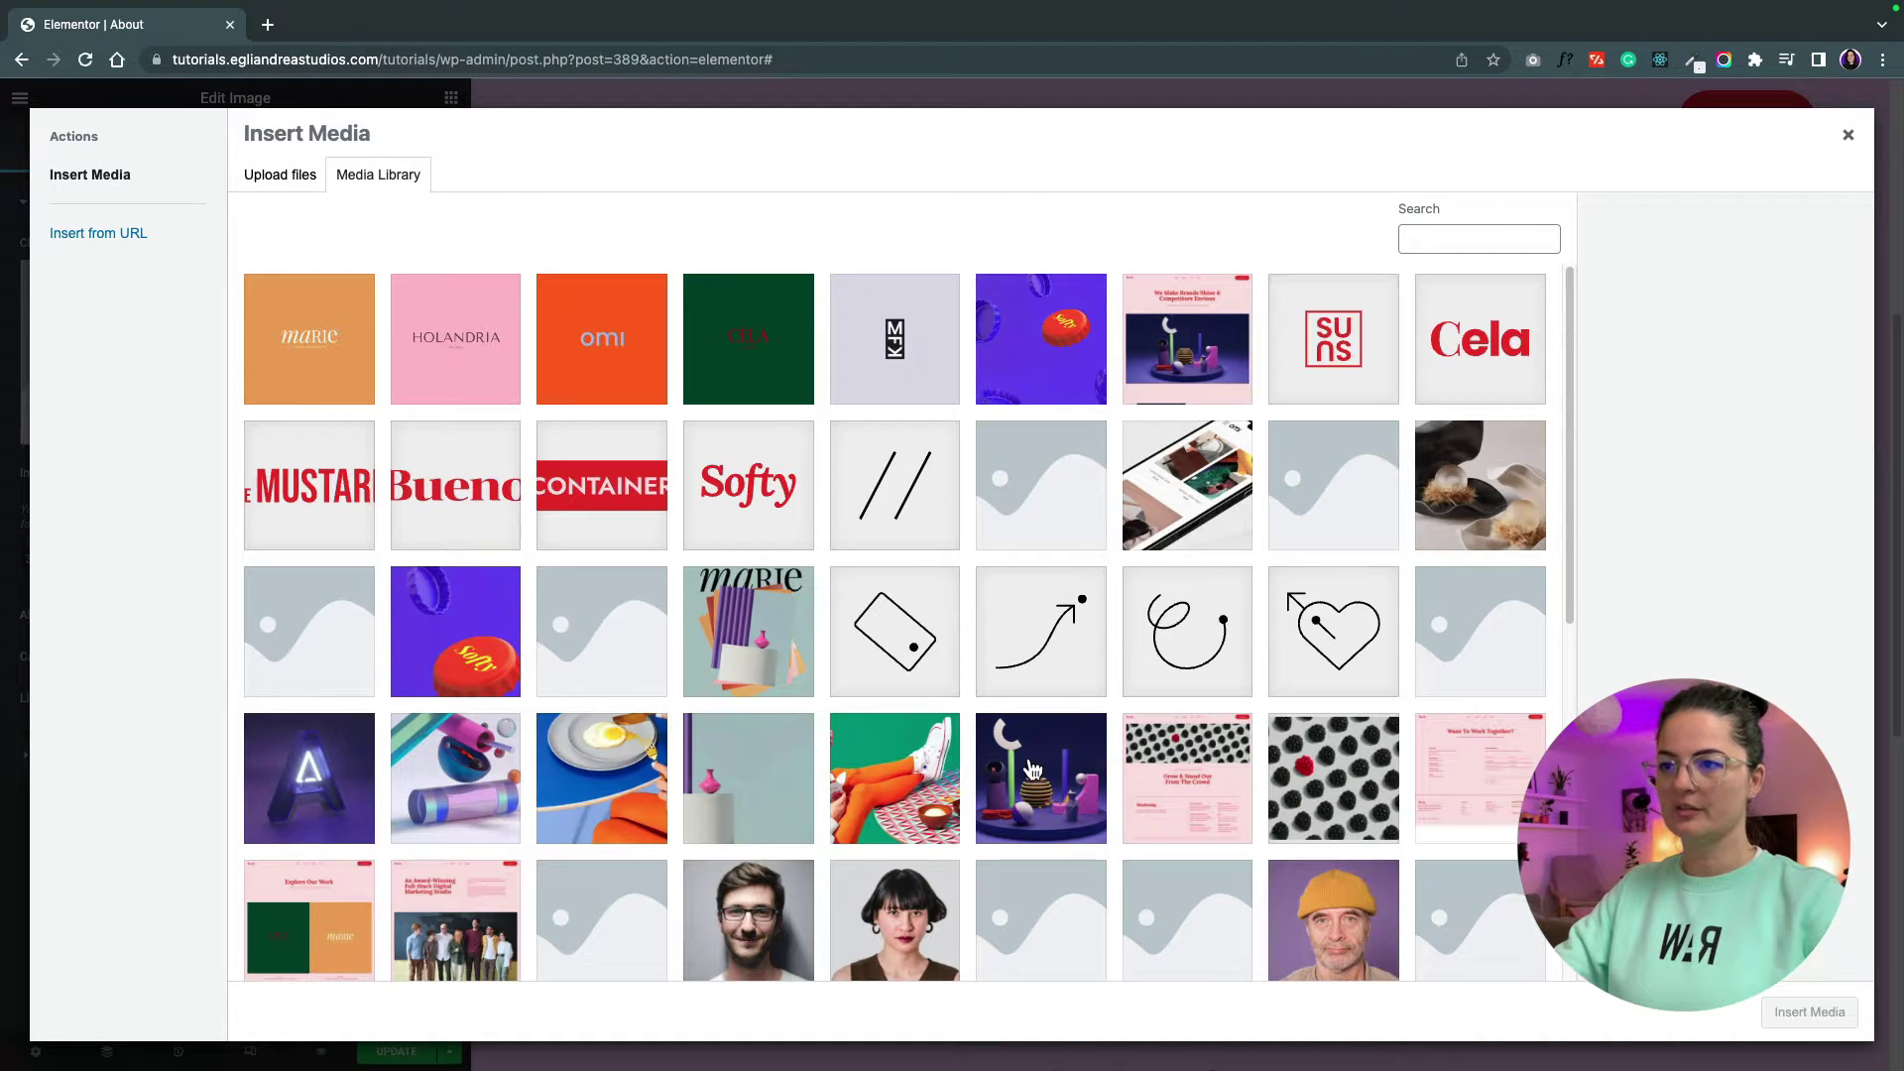
click(923, 761)
click(1809, 1010)
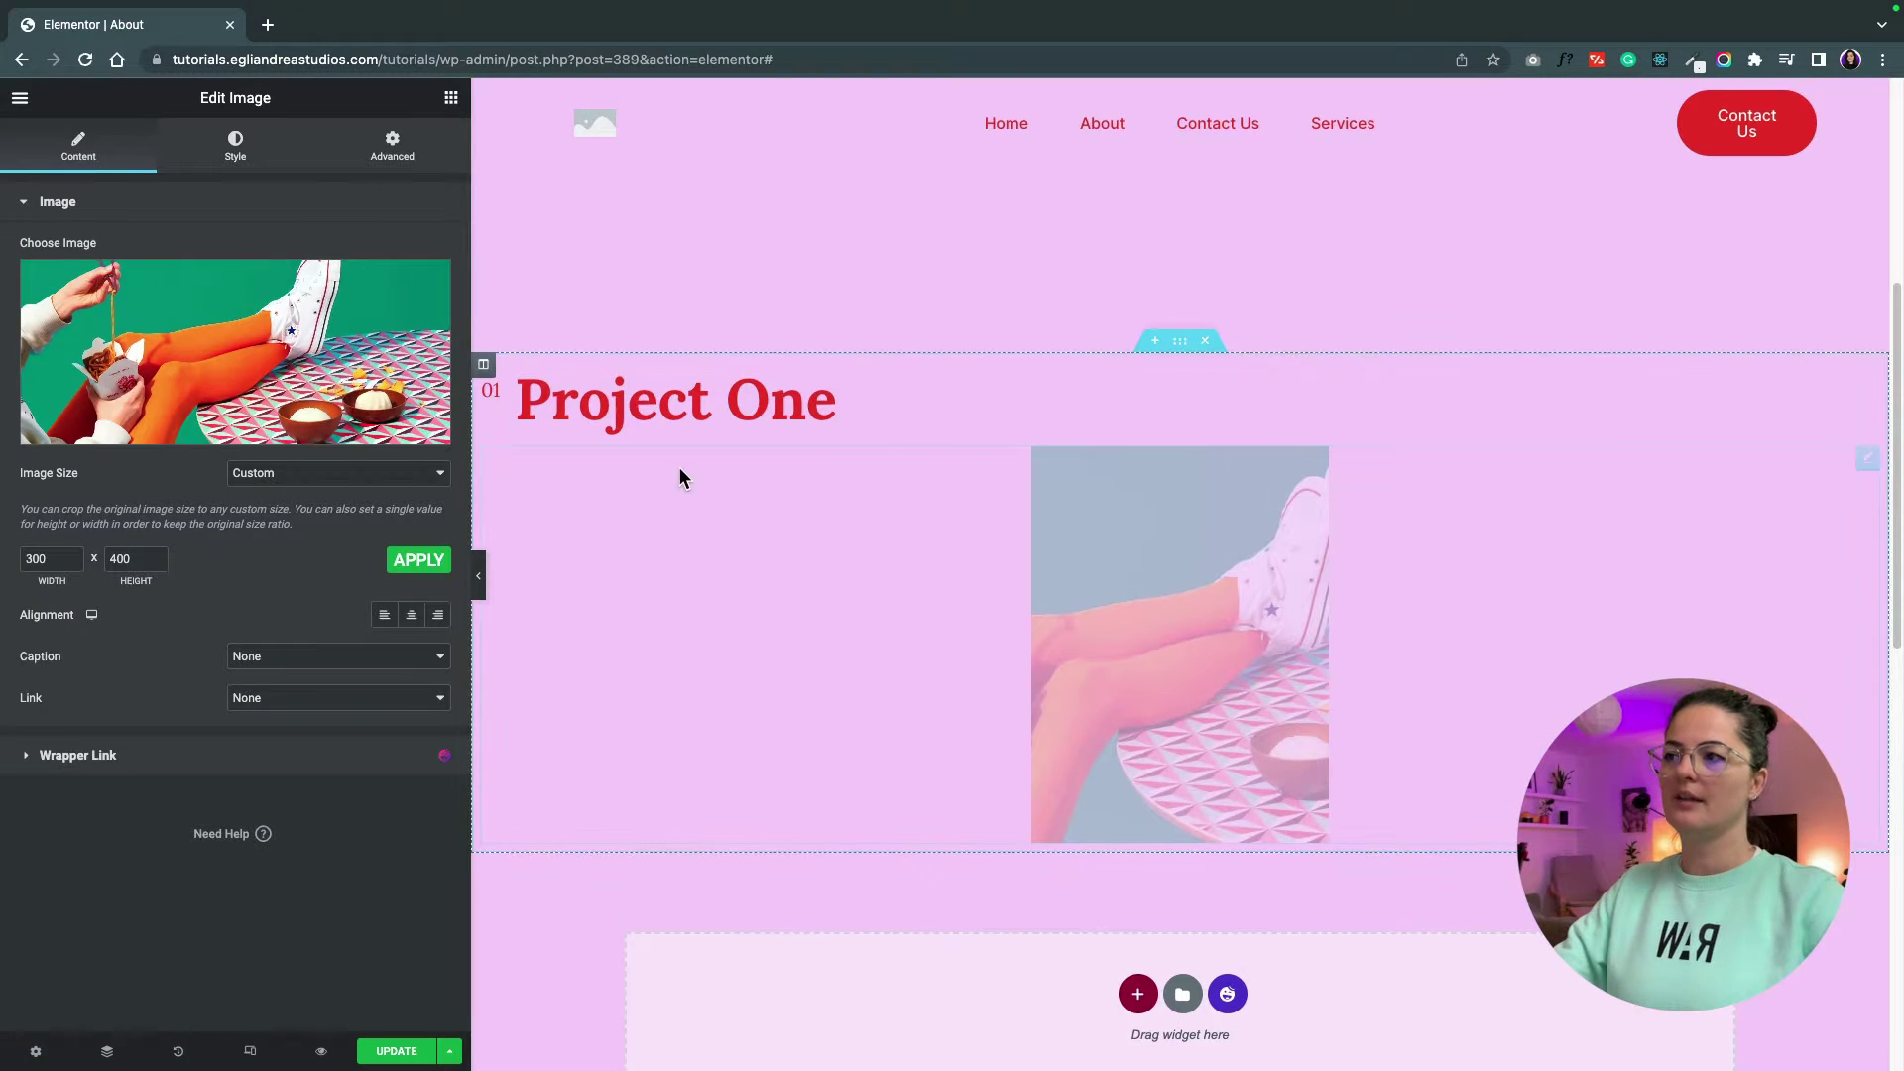
click(402, 1050)
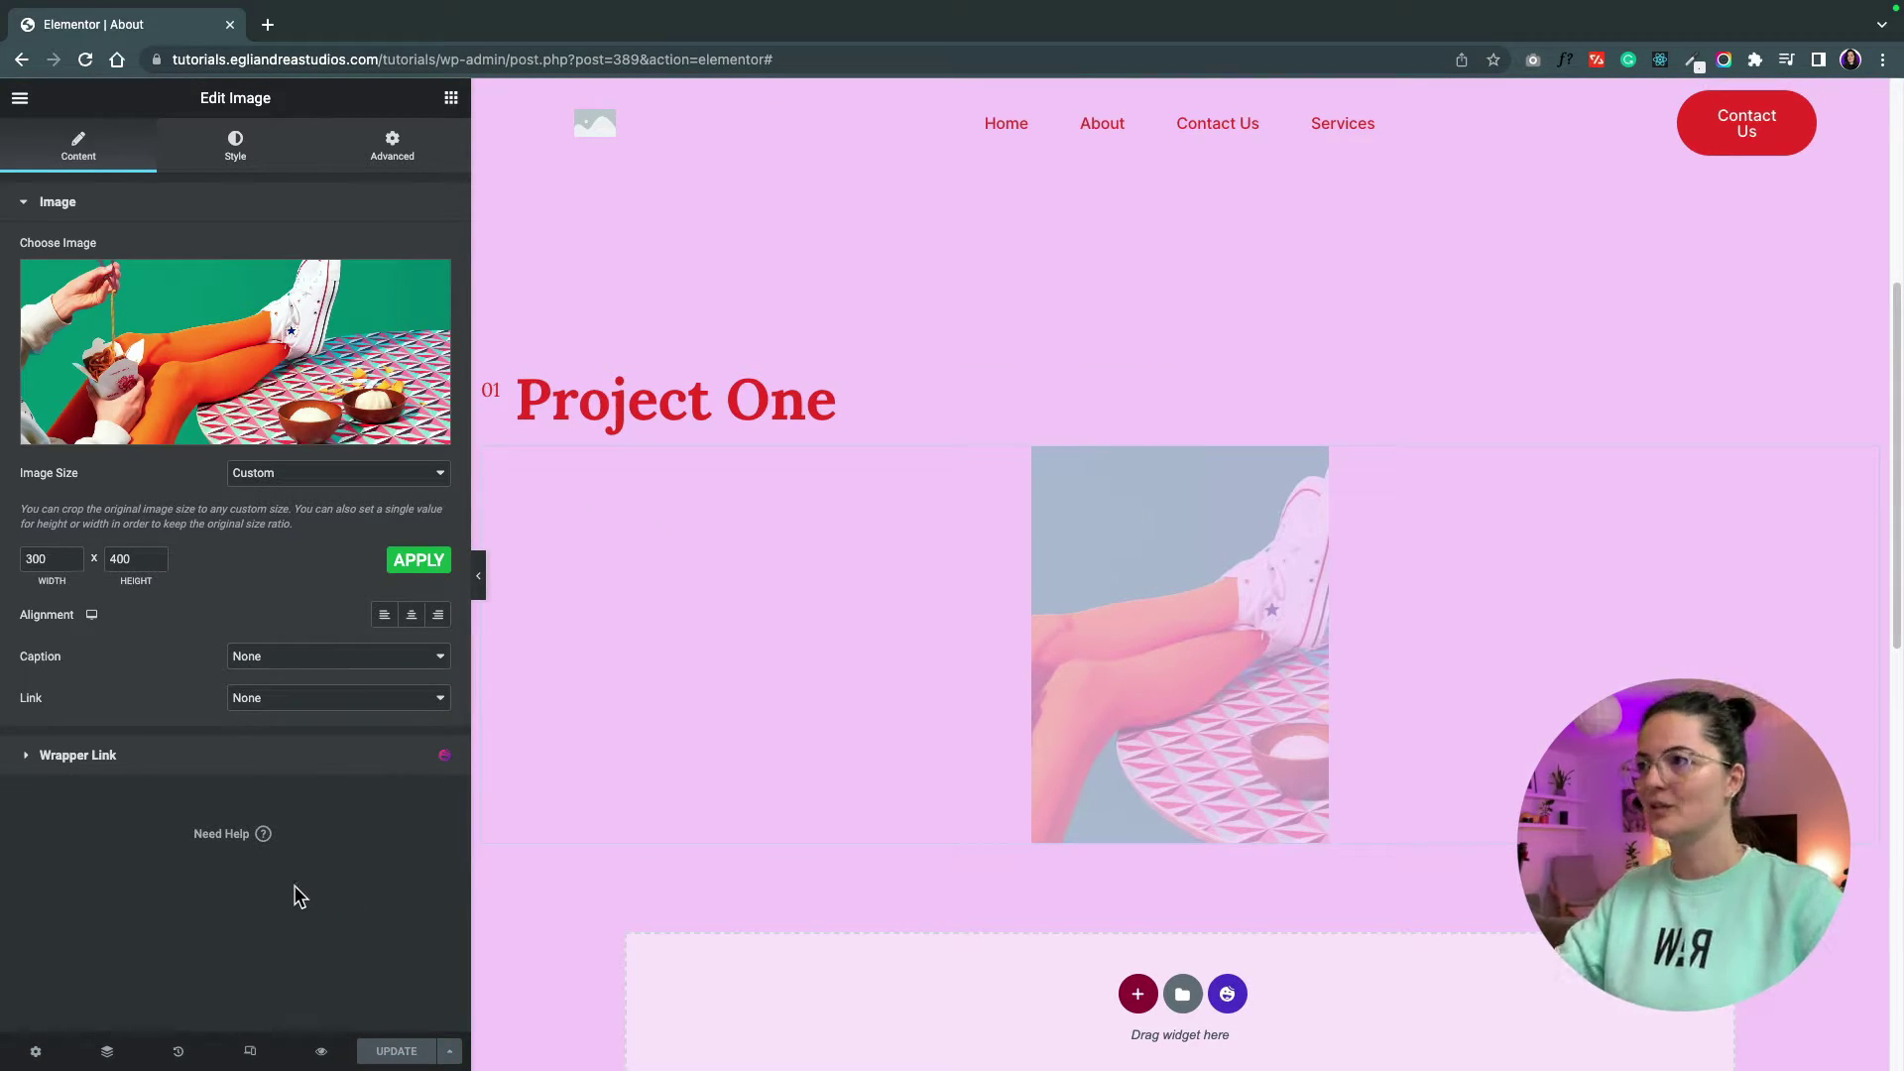
click(85, 59)
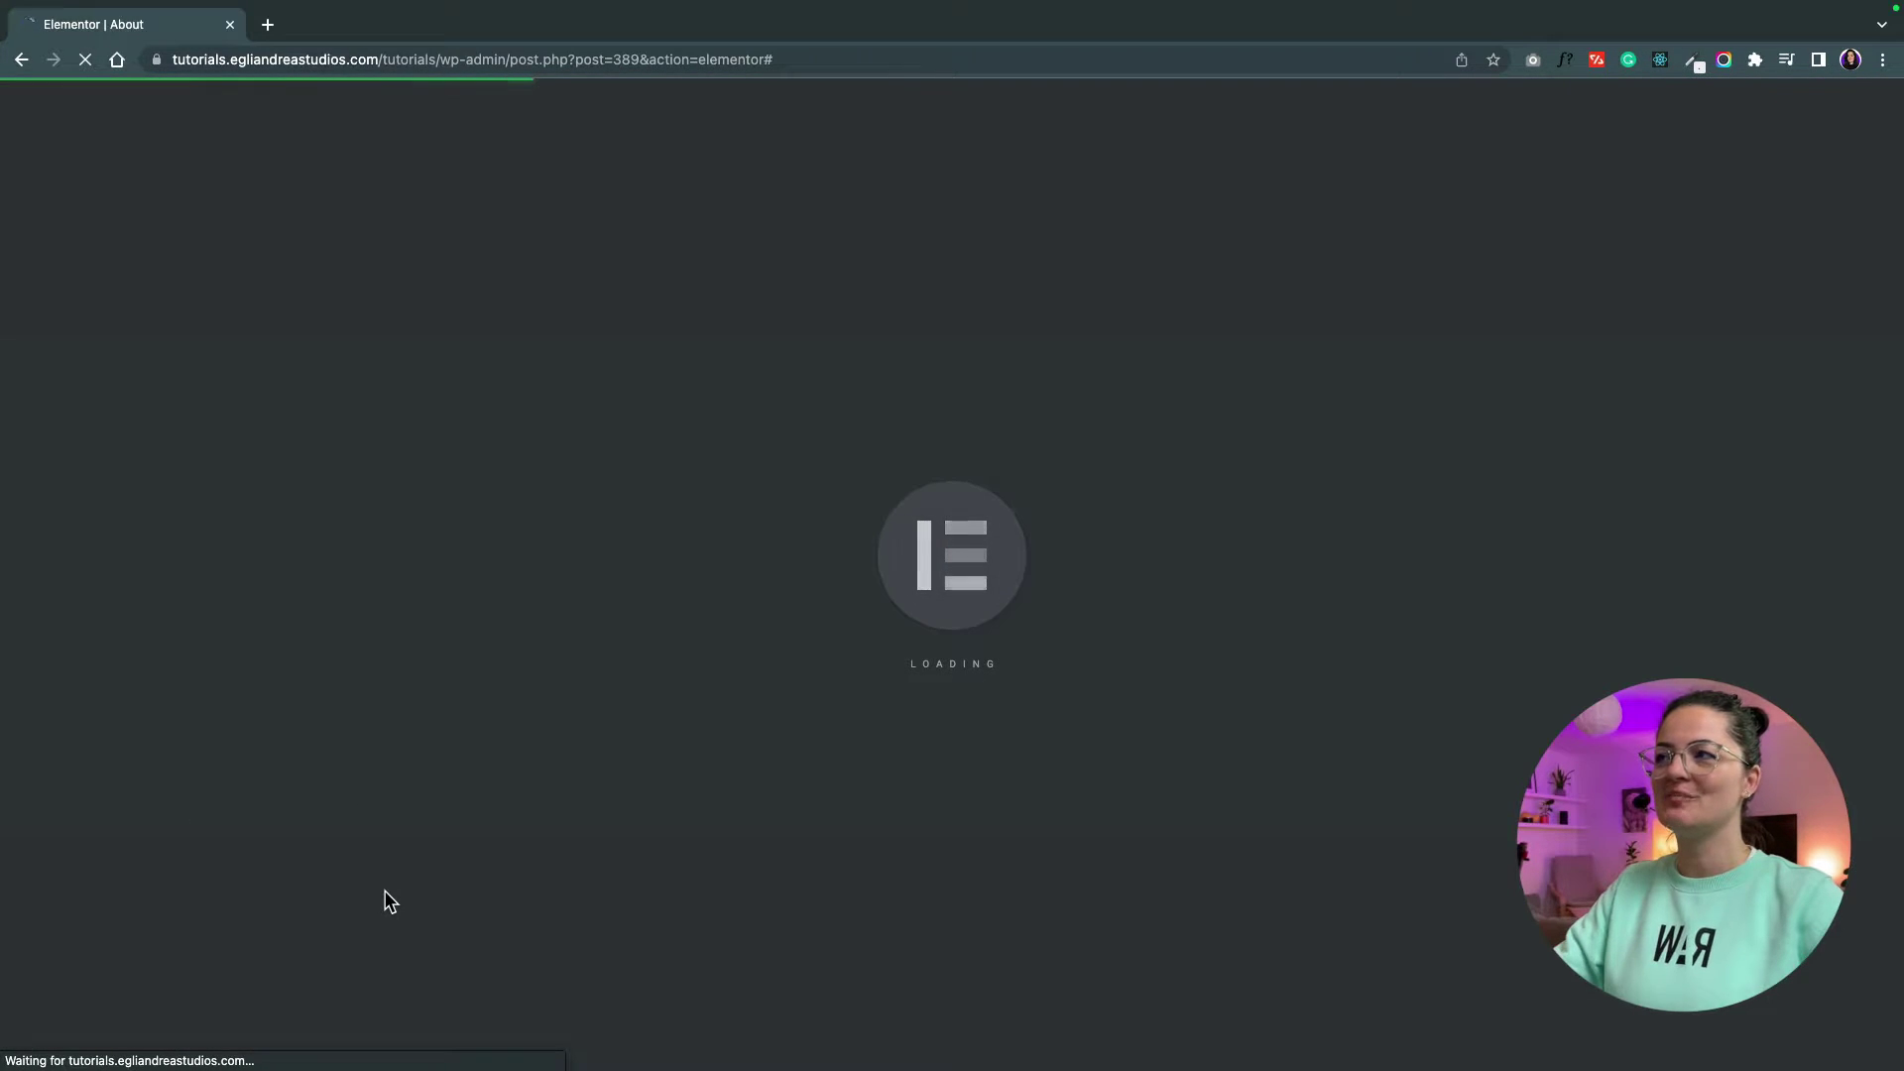
Round the project image's corners with a 5 px border radius.
scroll(833, 836, down, 2)
scroll(833, 836, down, 2)
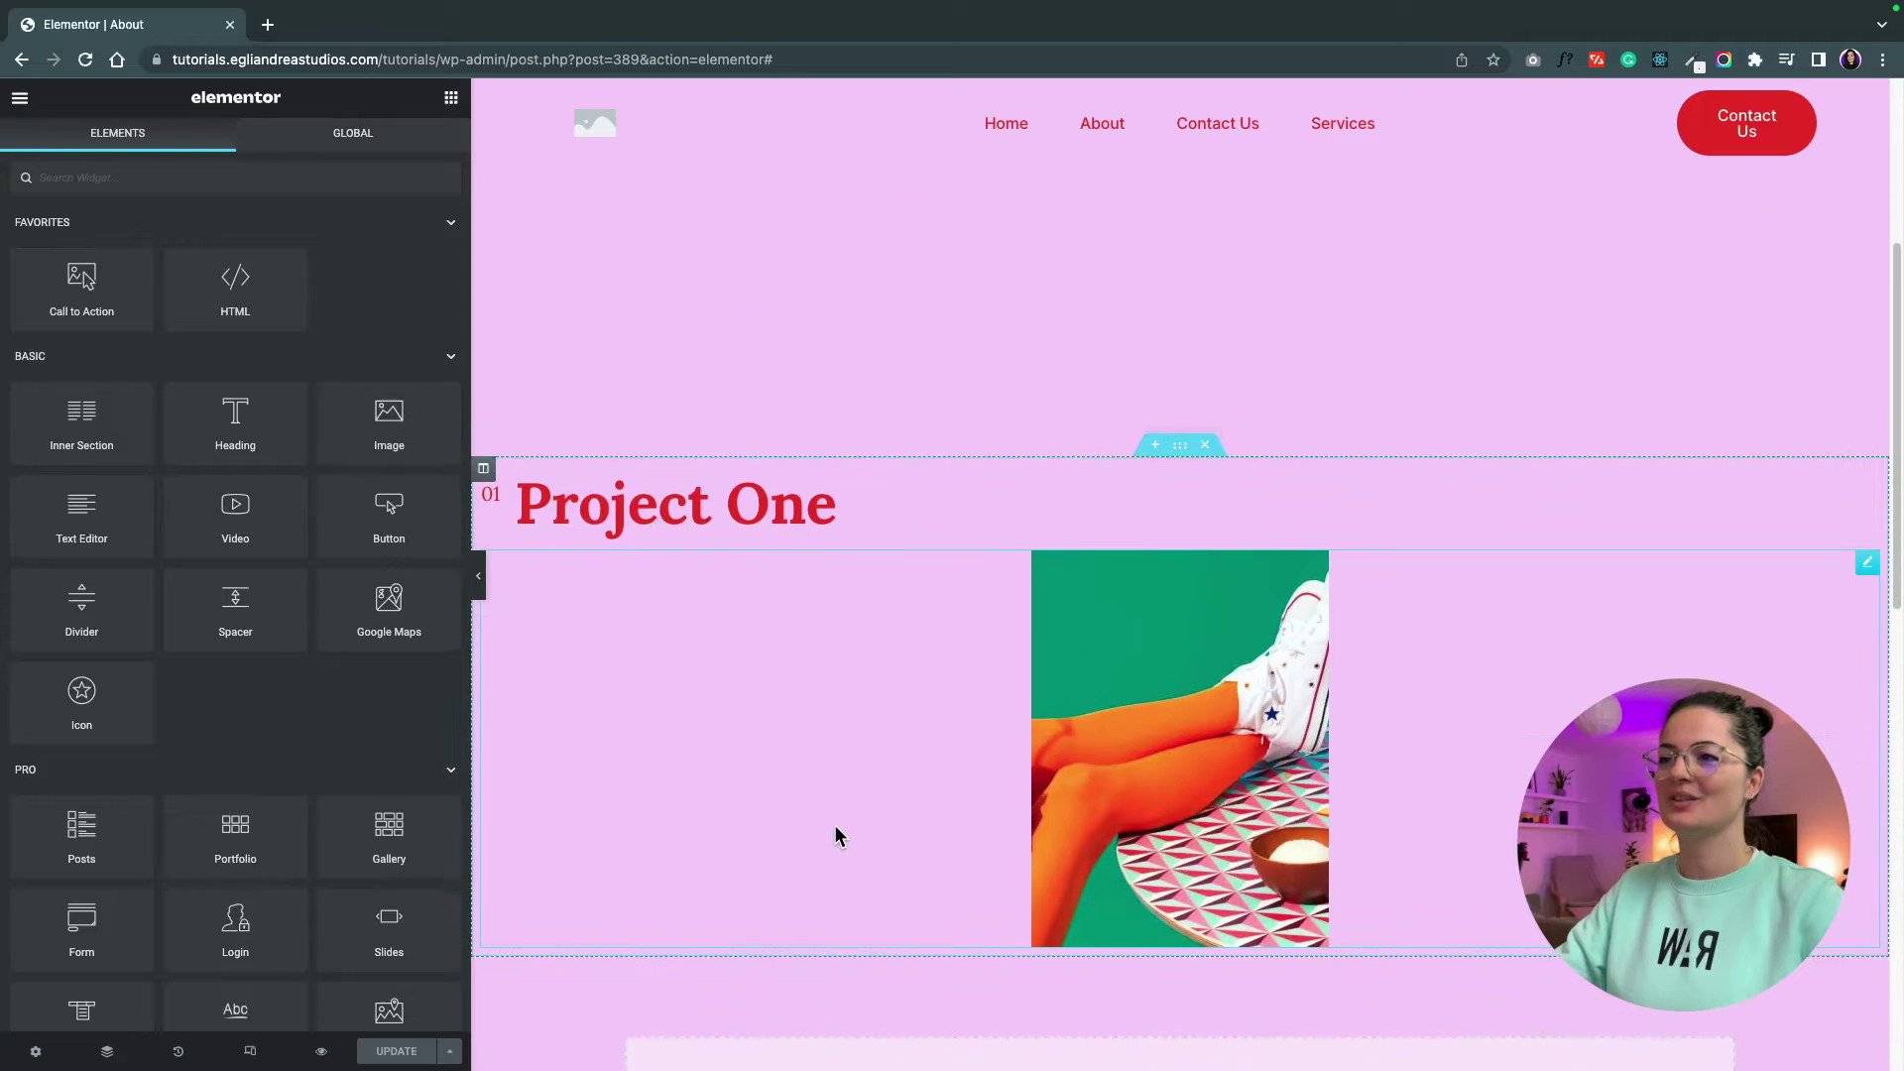
click(1089, 726)
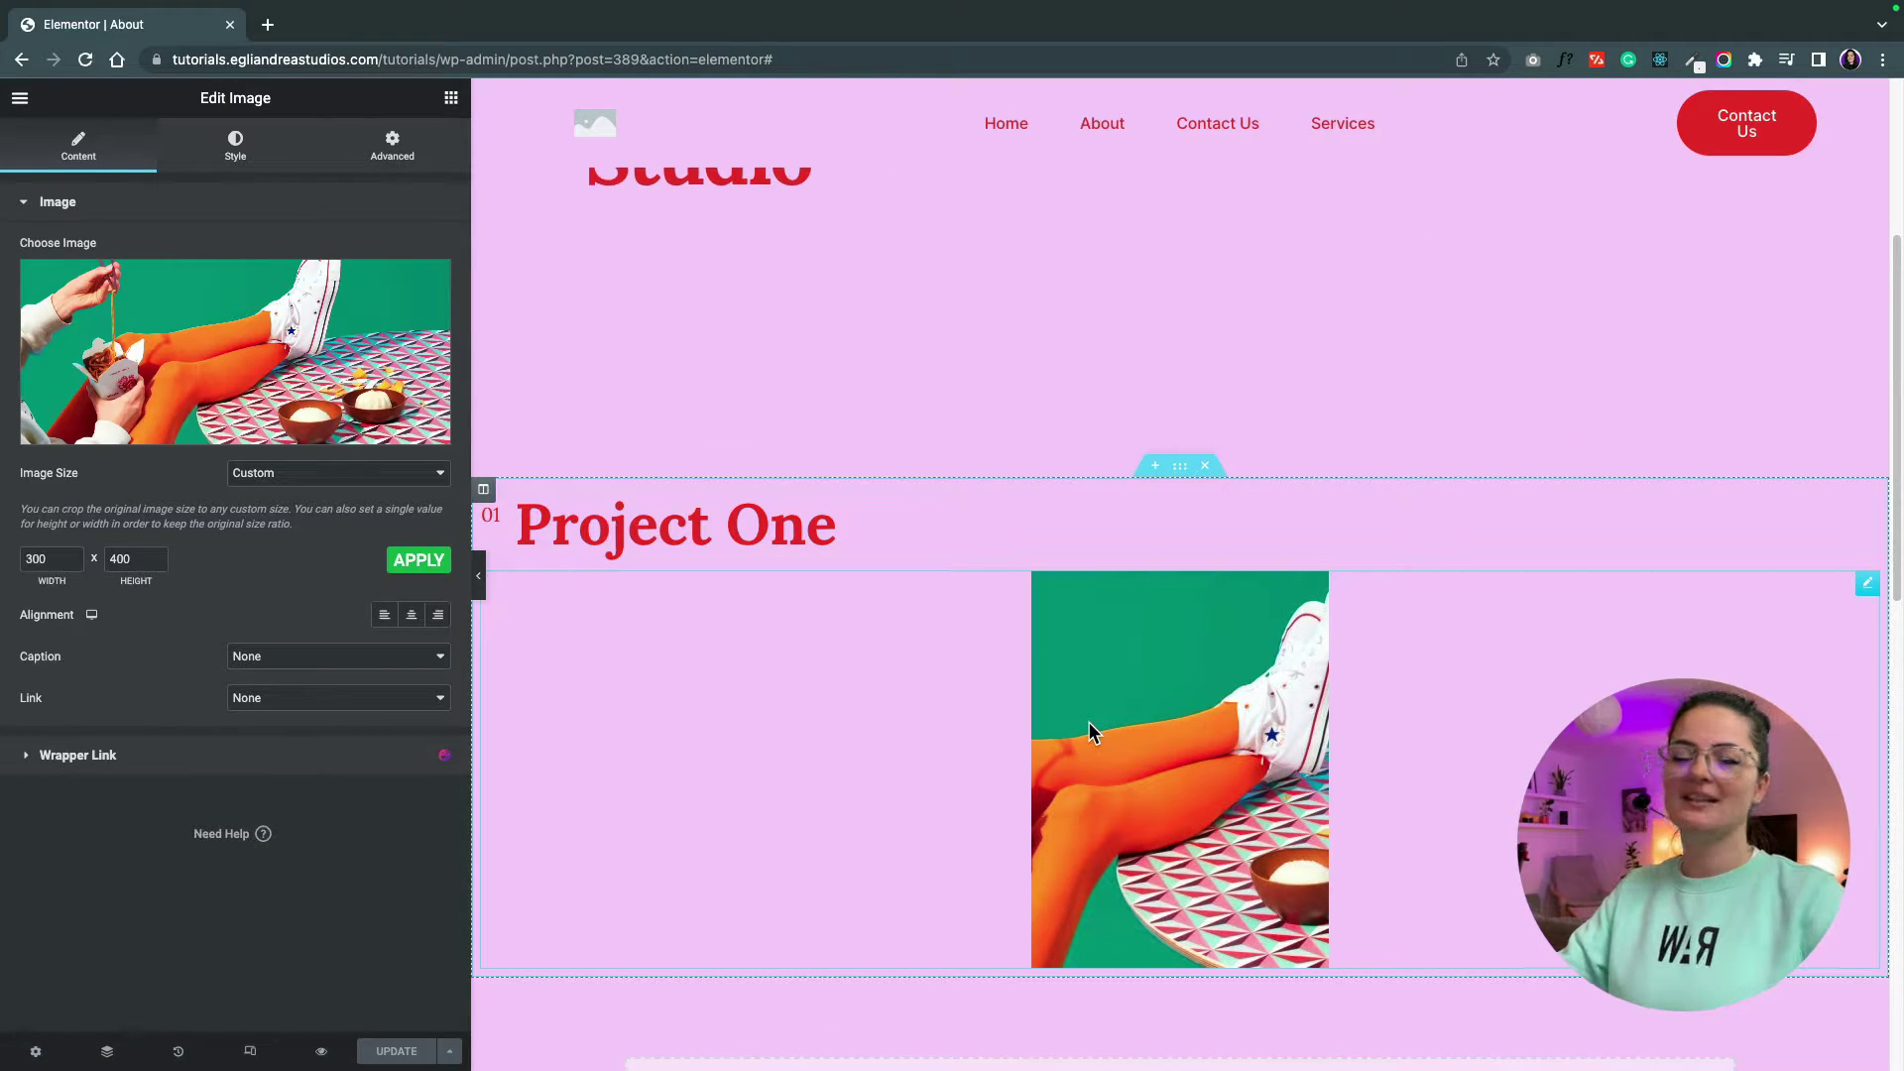
click(248, 151)
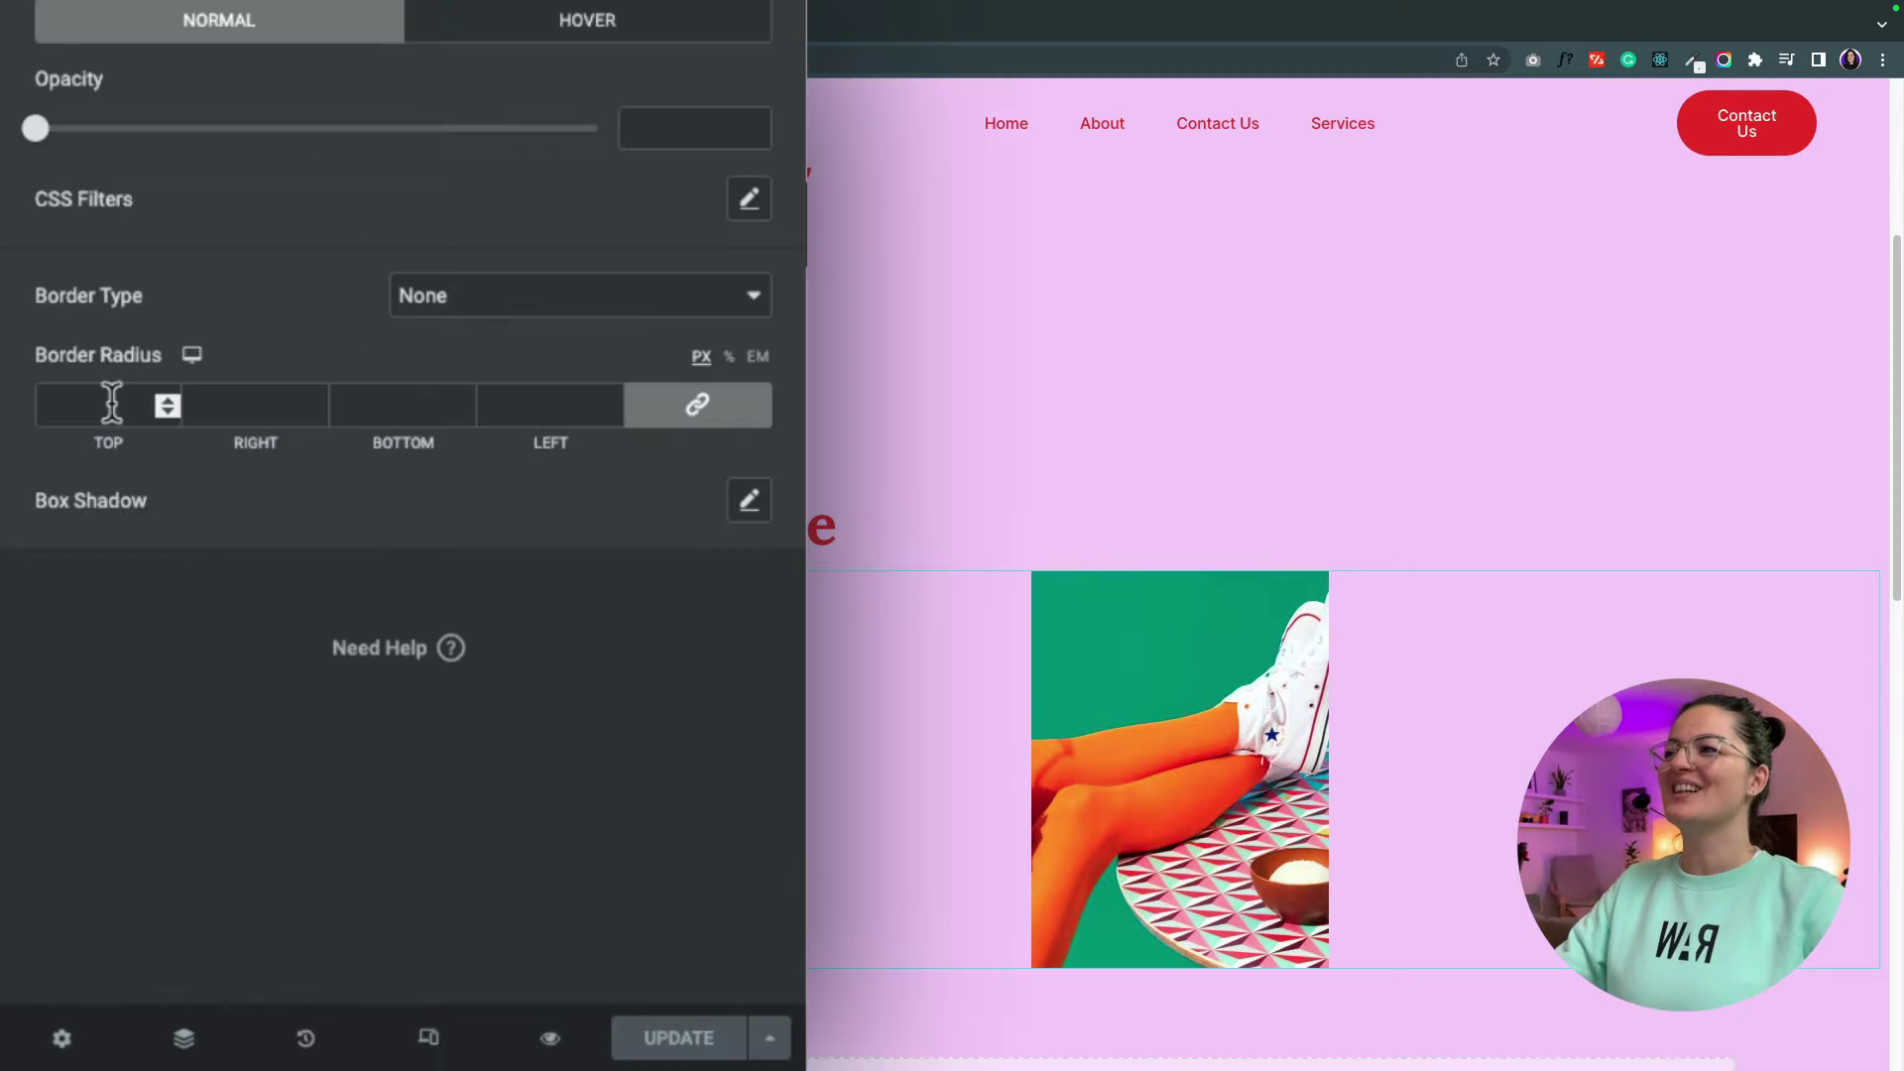
click(65, 679)
text(5)
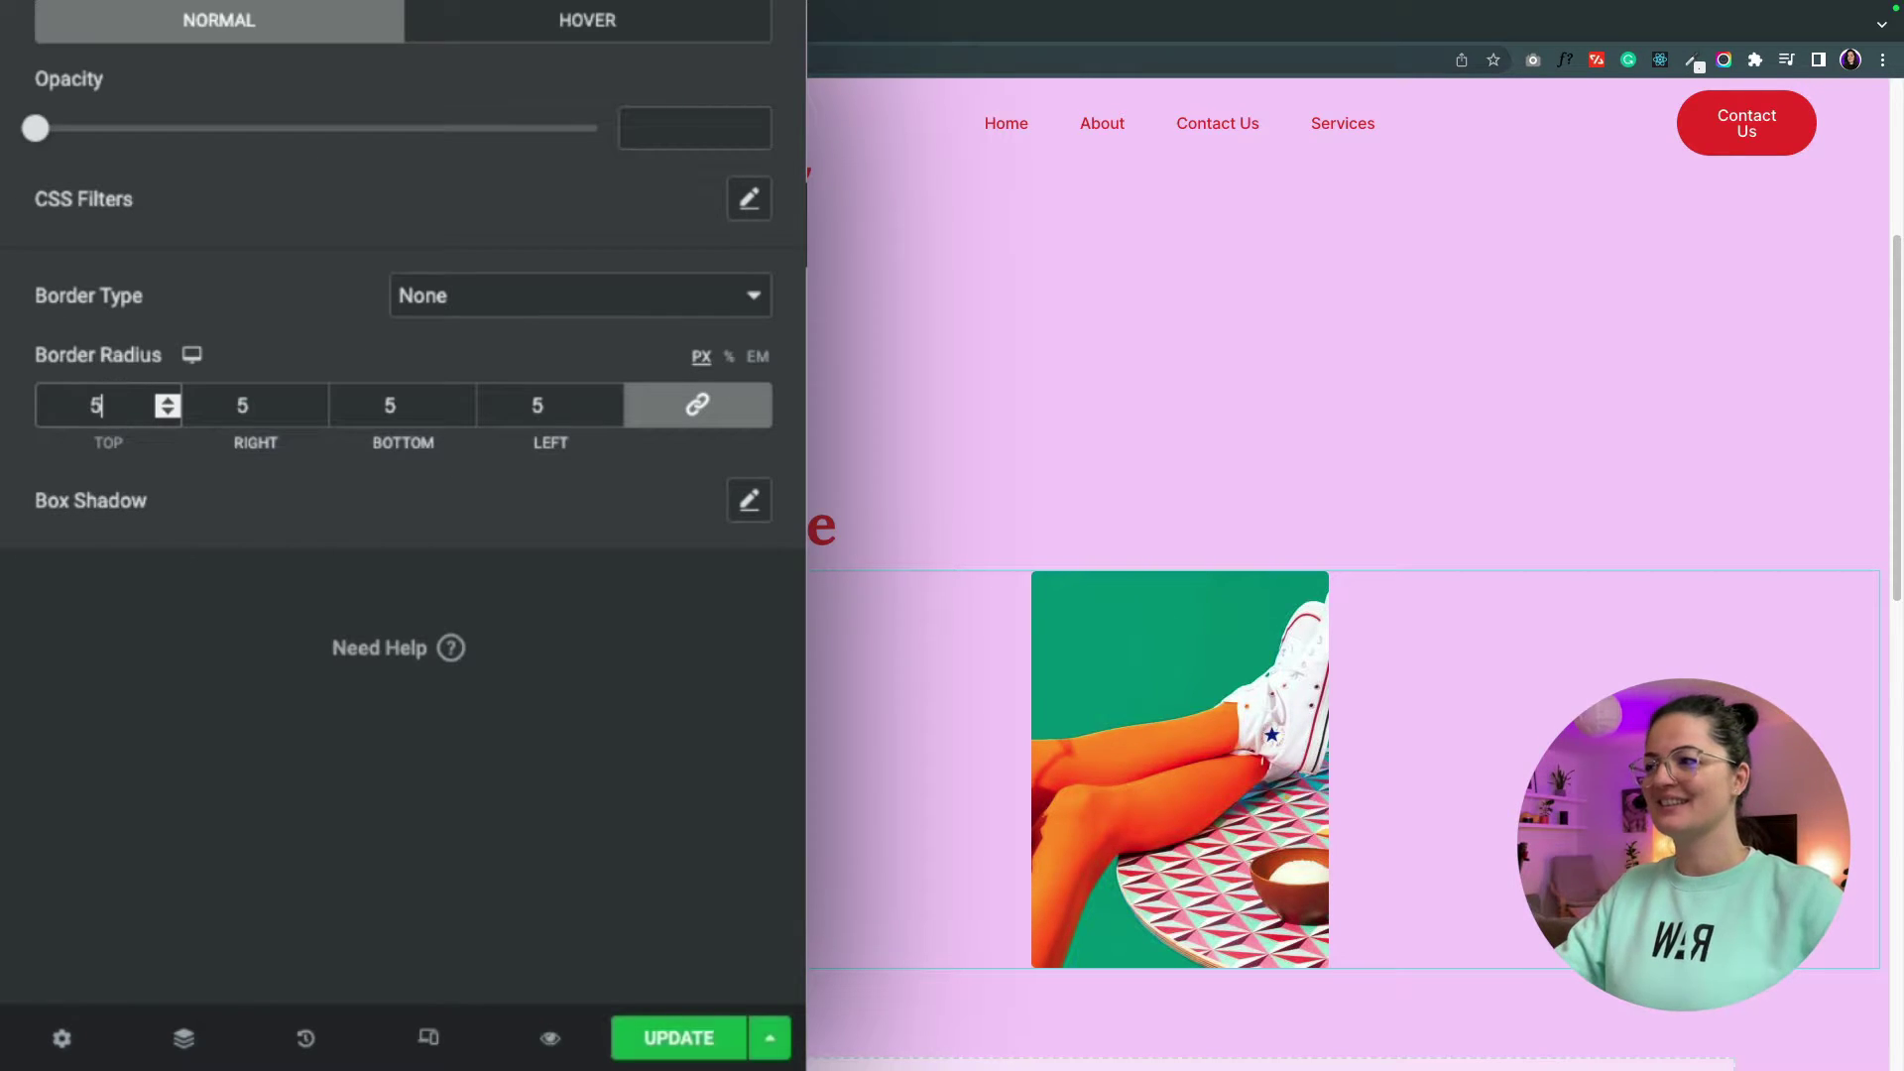
Give the image a box shadow with vertical 41, blur 29 and spread -32.
click(749, 501)
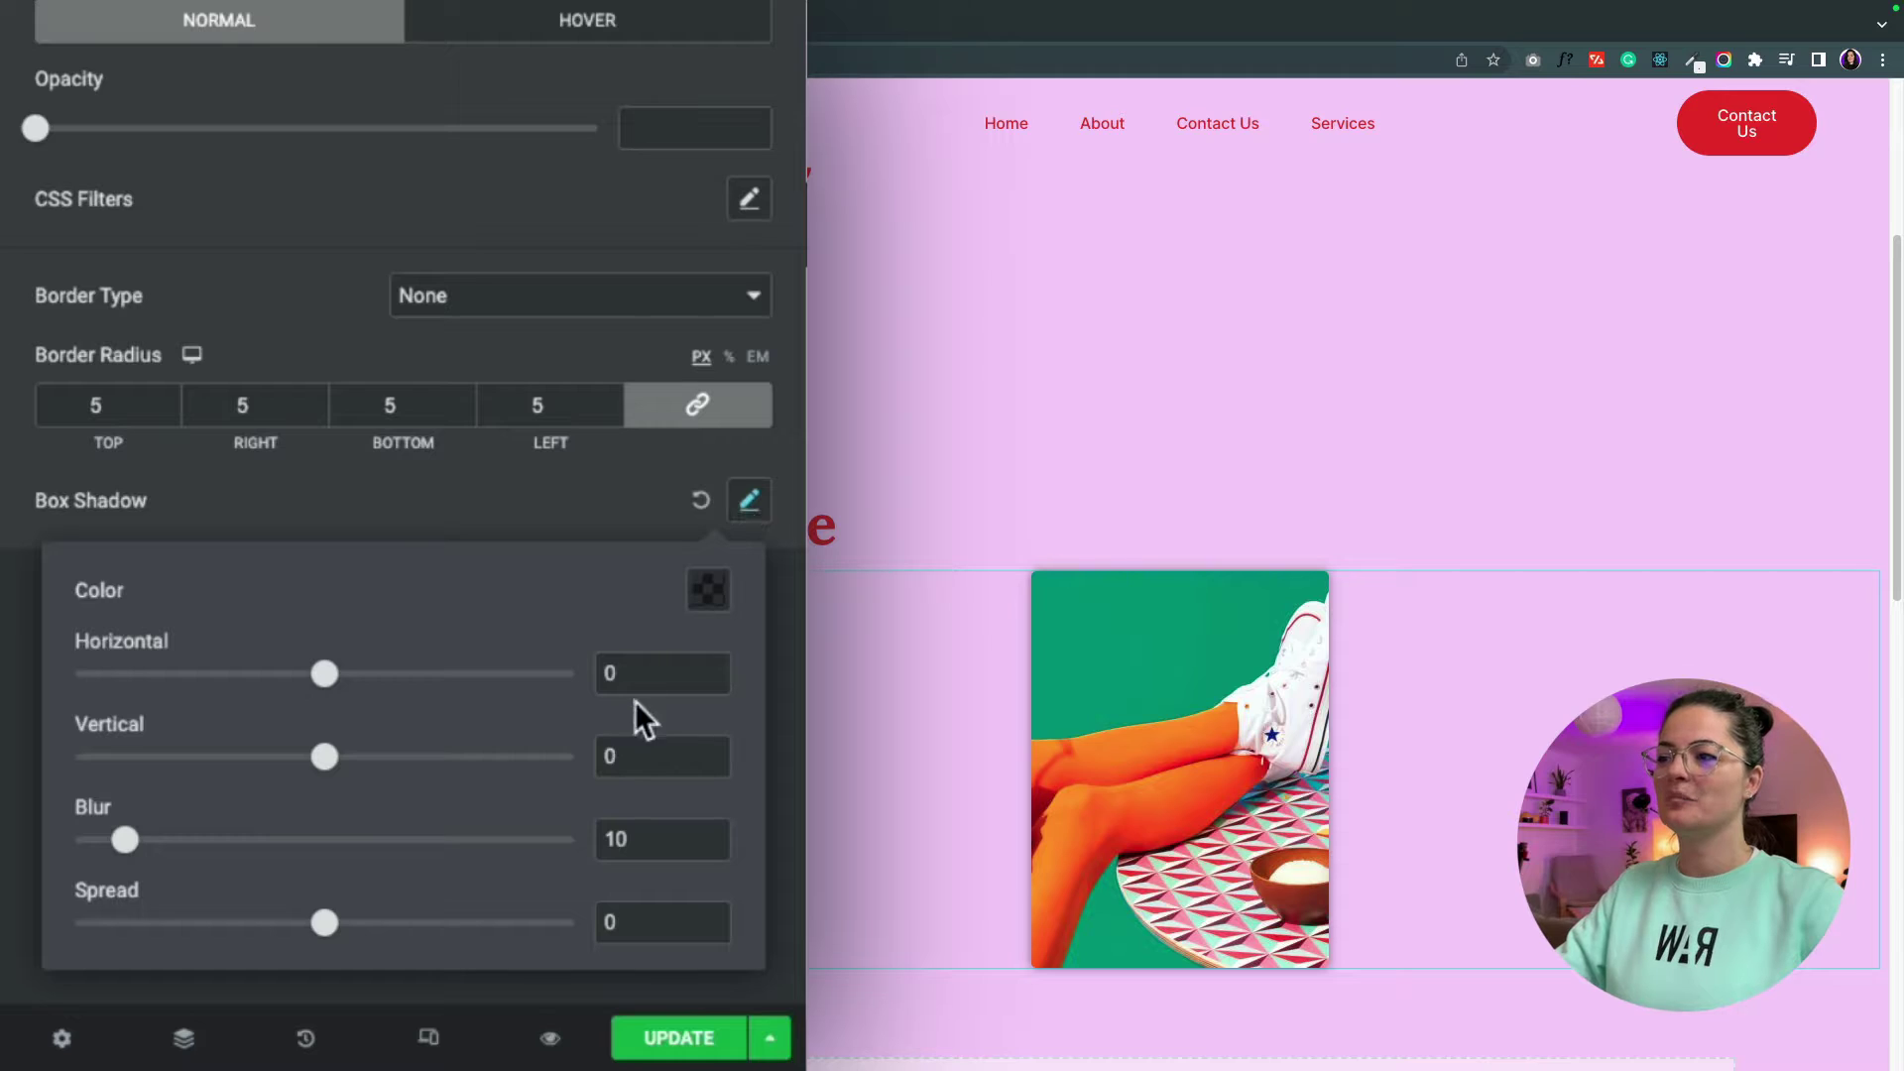
click(625, 756)
key(BackSpace)
text(41)
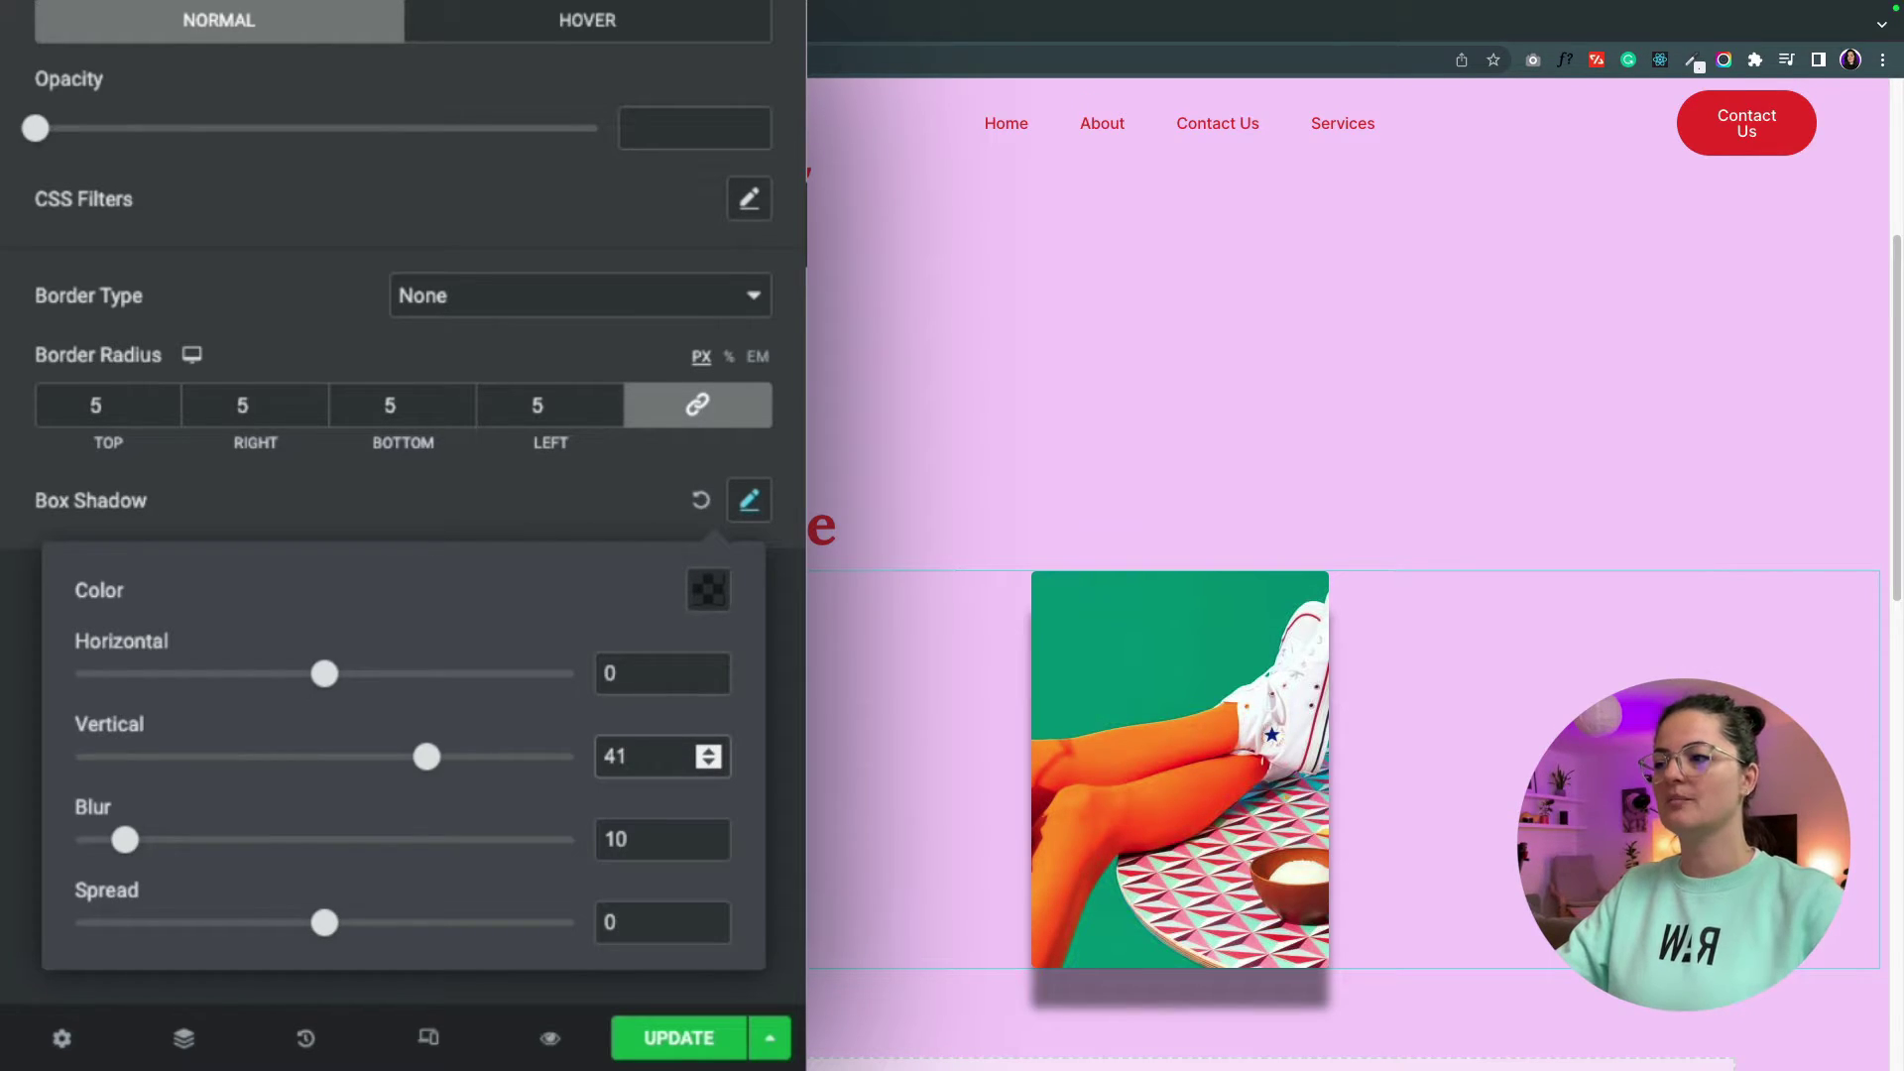
click(615, 838)
key(BackSpace)
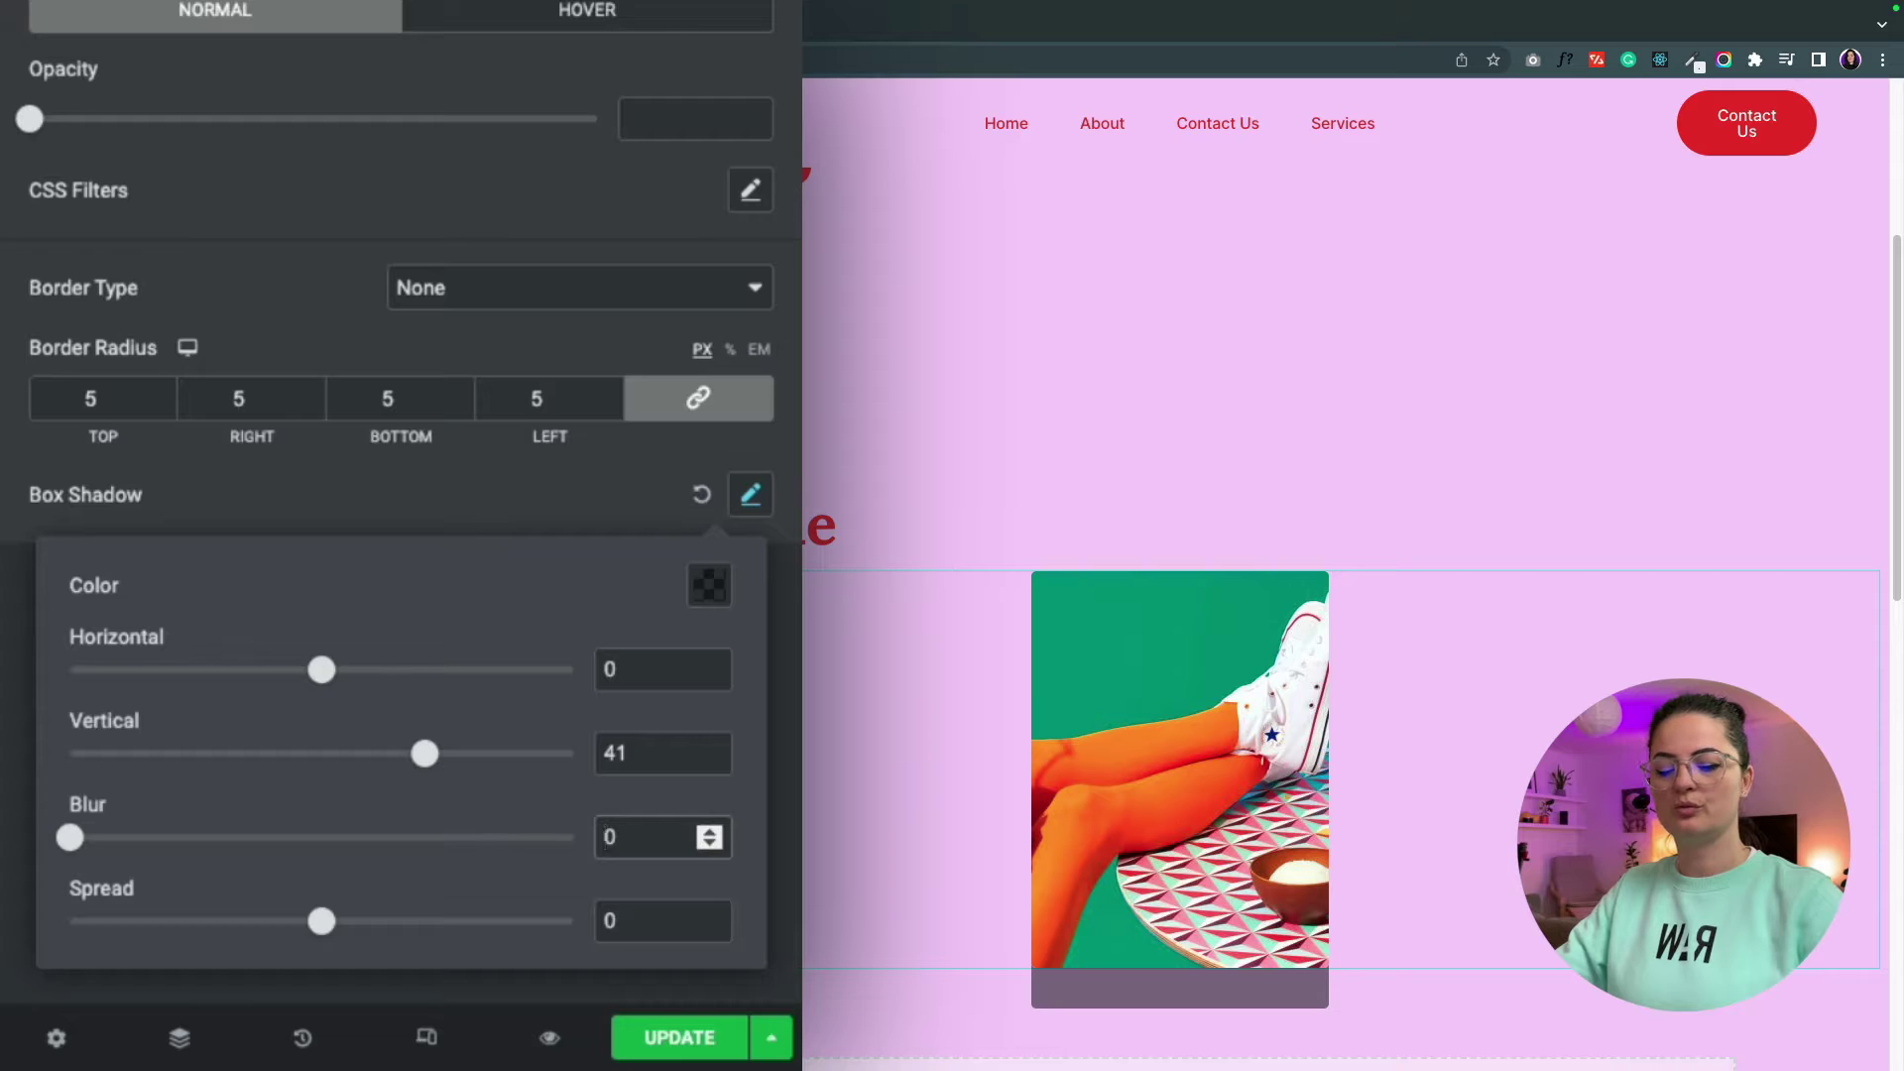
text(29)
key(BackSpace)
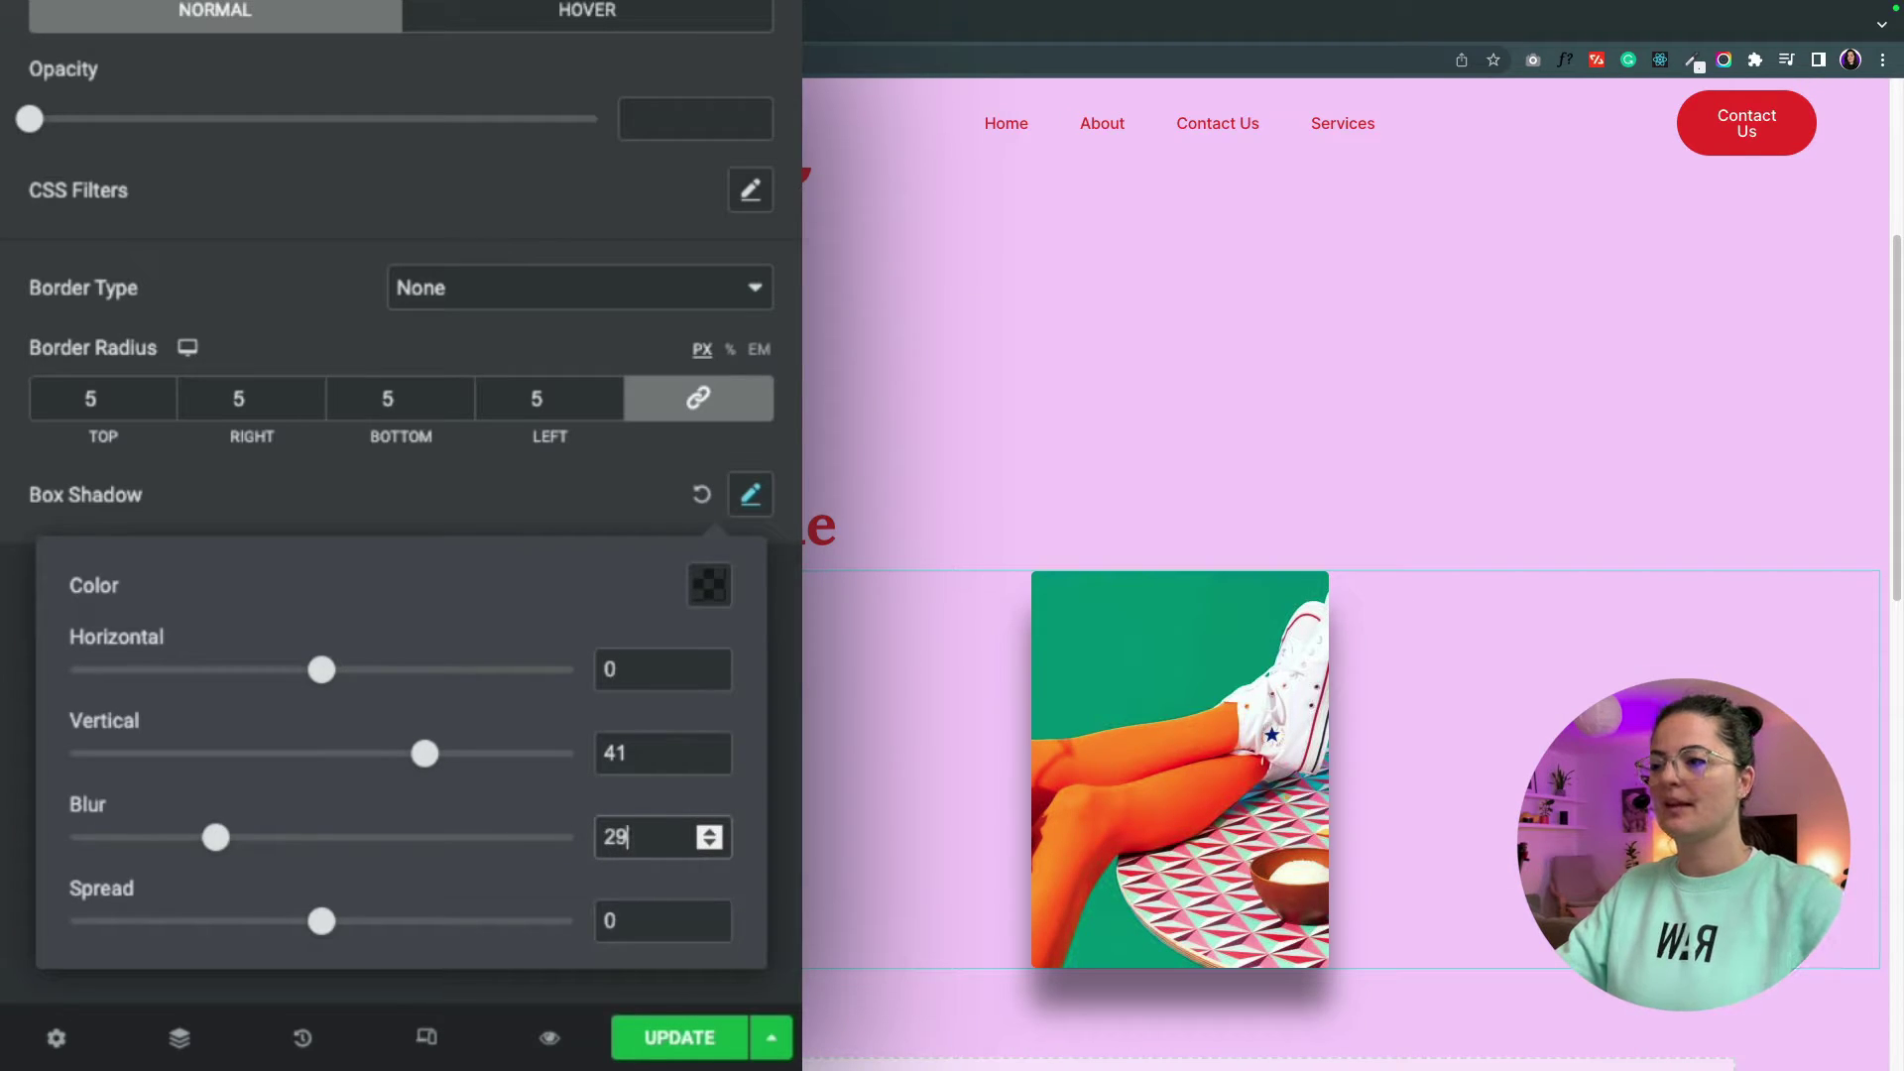
double_click(629, 918)
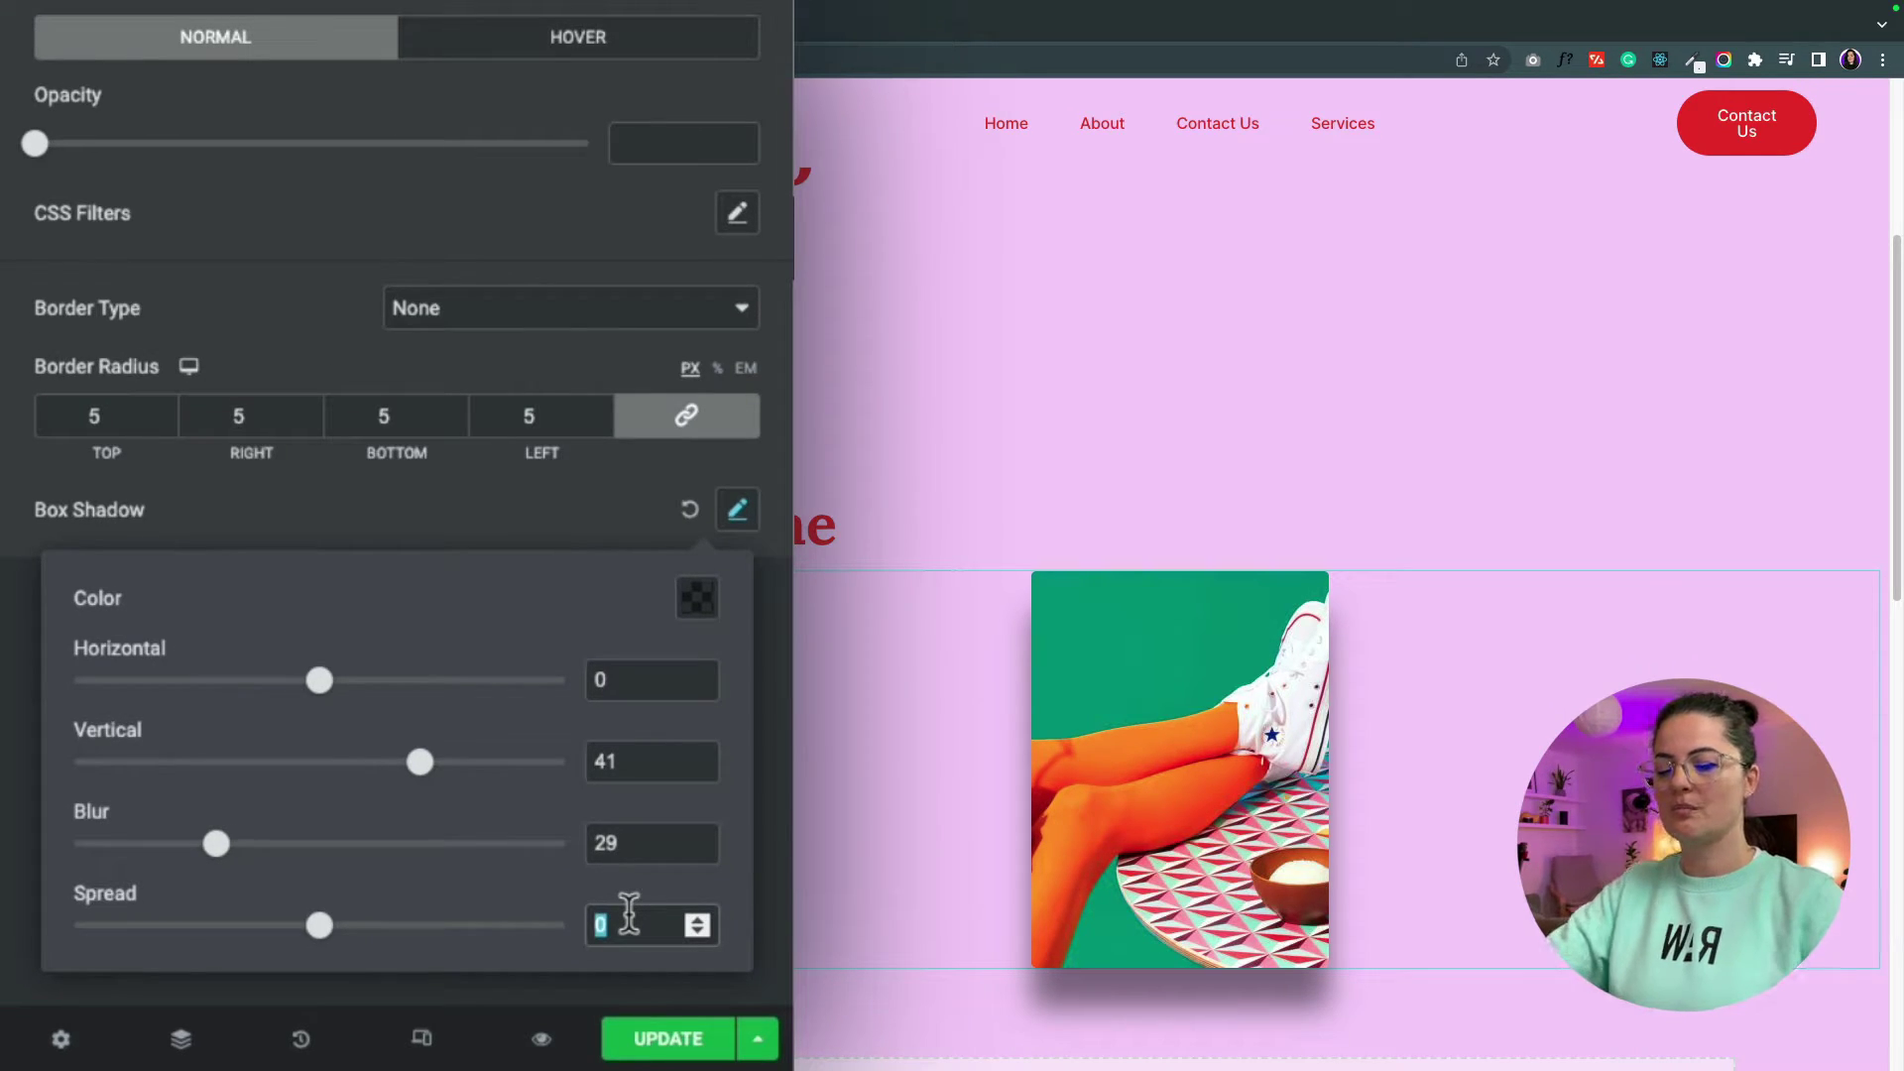
text(-32)
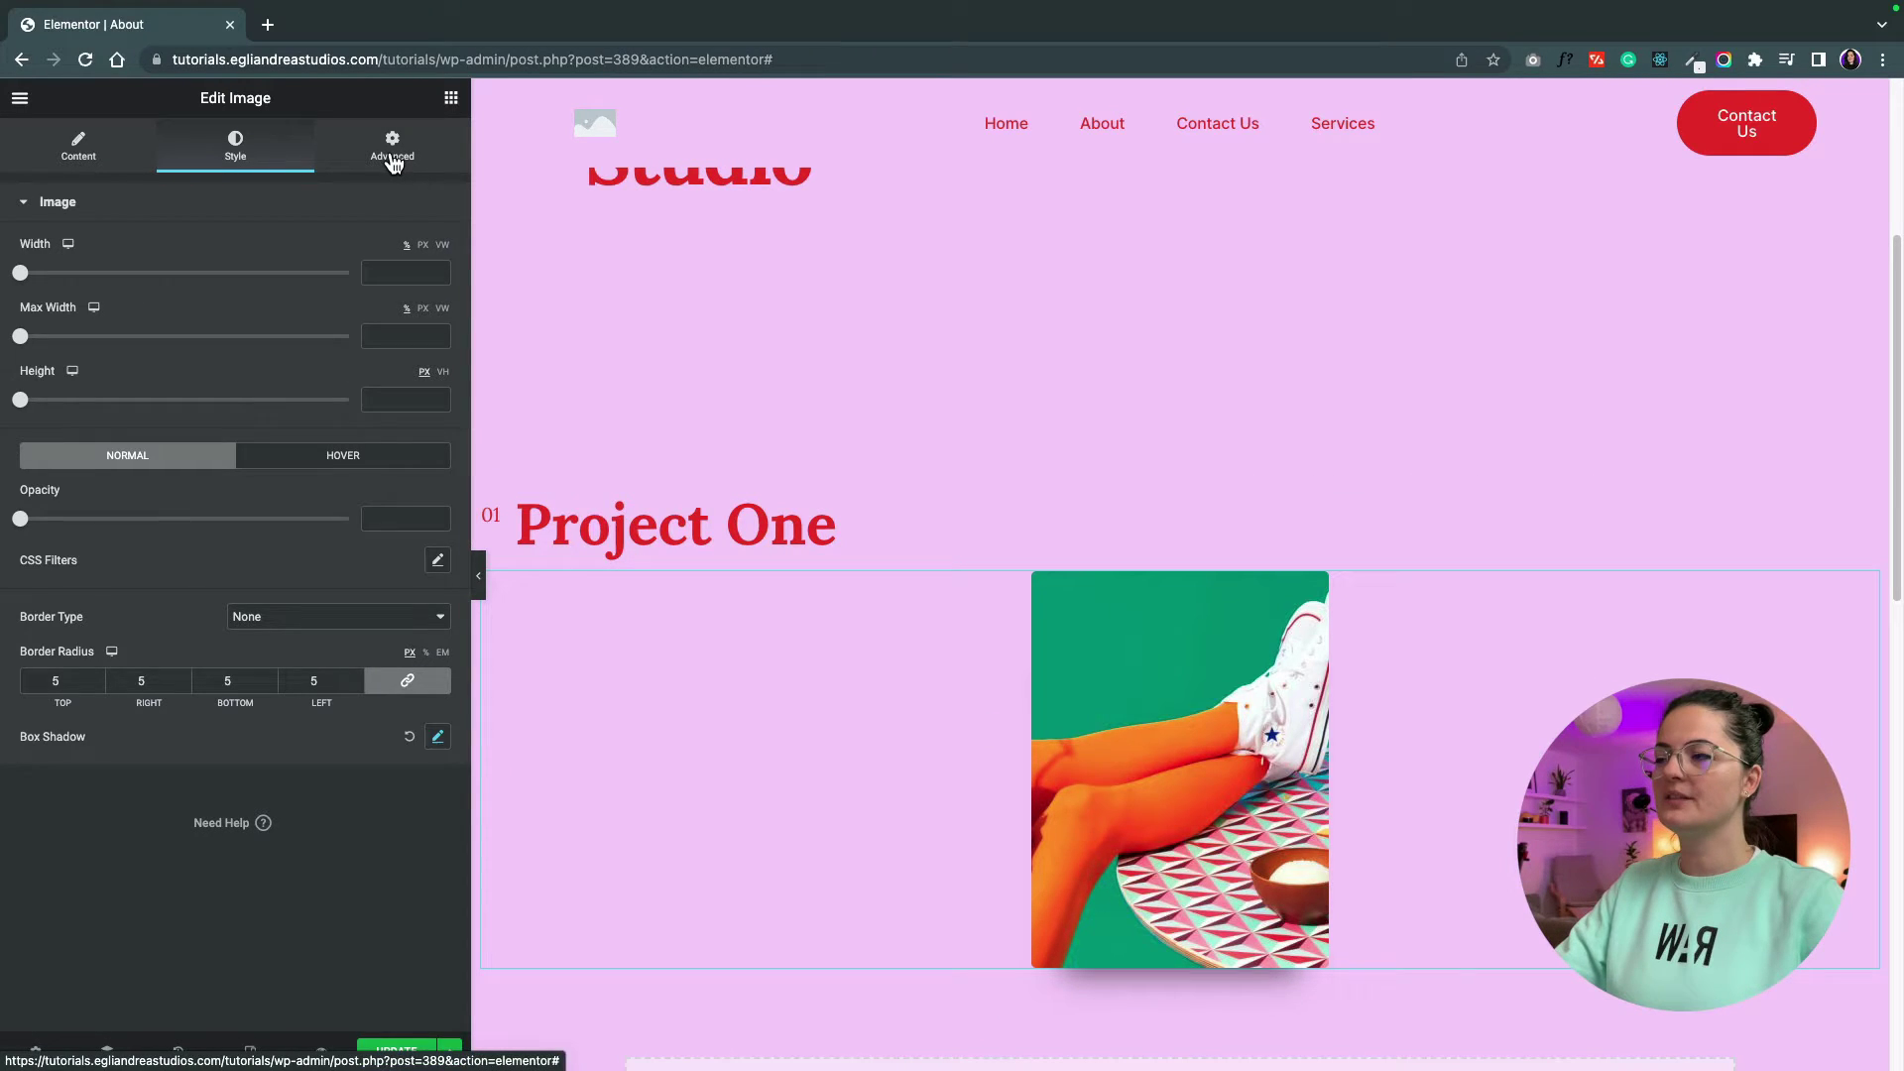
click(392, 154)
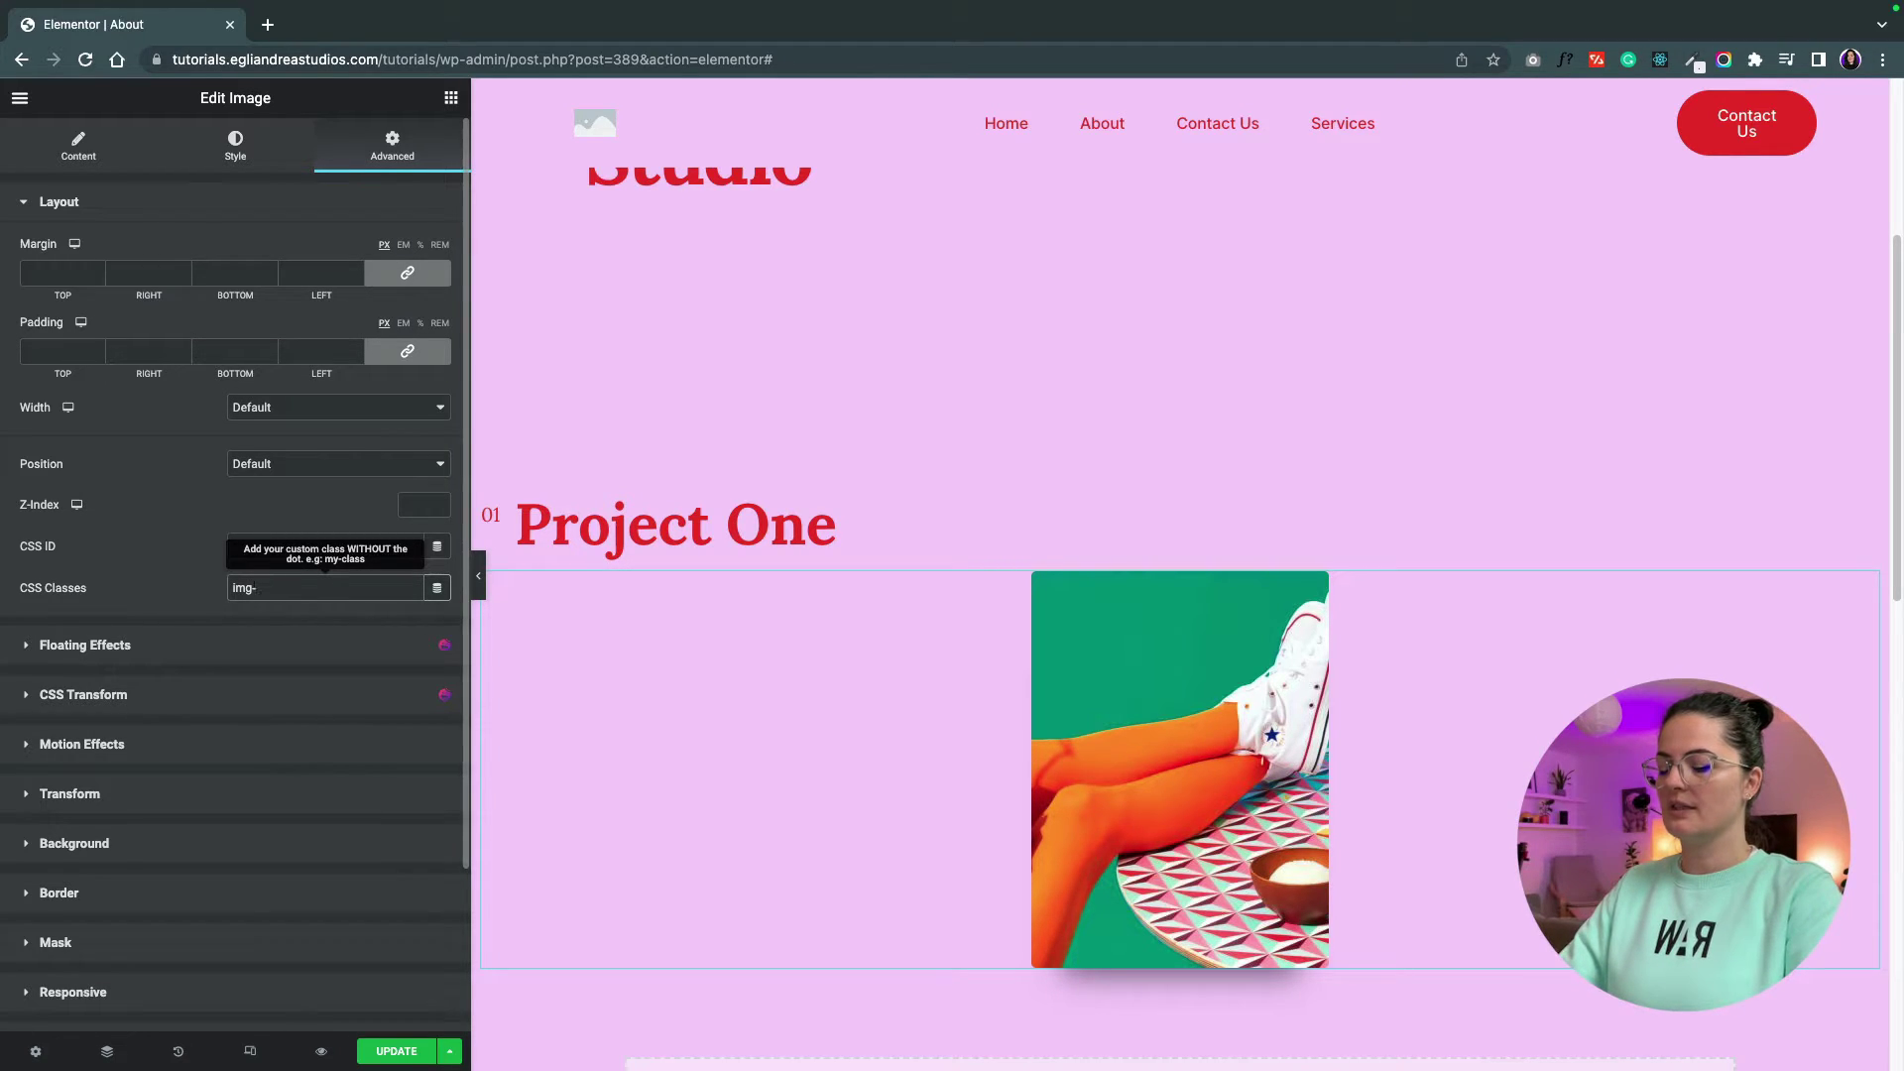
Add the class img-one and enable opposite mouse tracking and 3D tilt mouse effects.
text(img-one)
scroll(298, 644, down, 2)
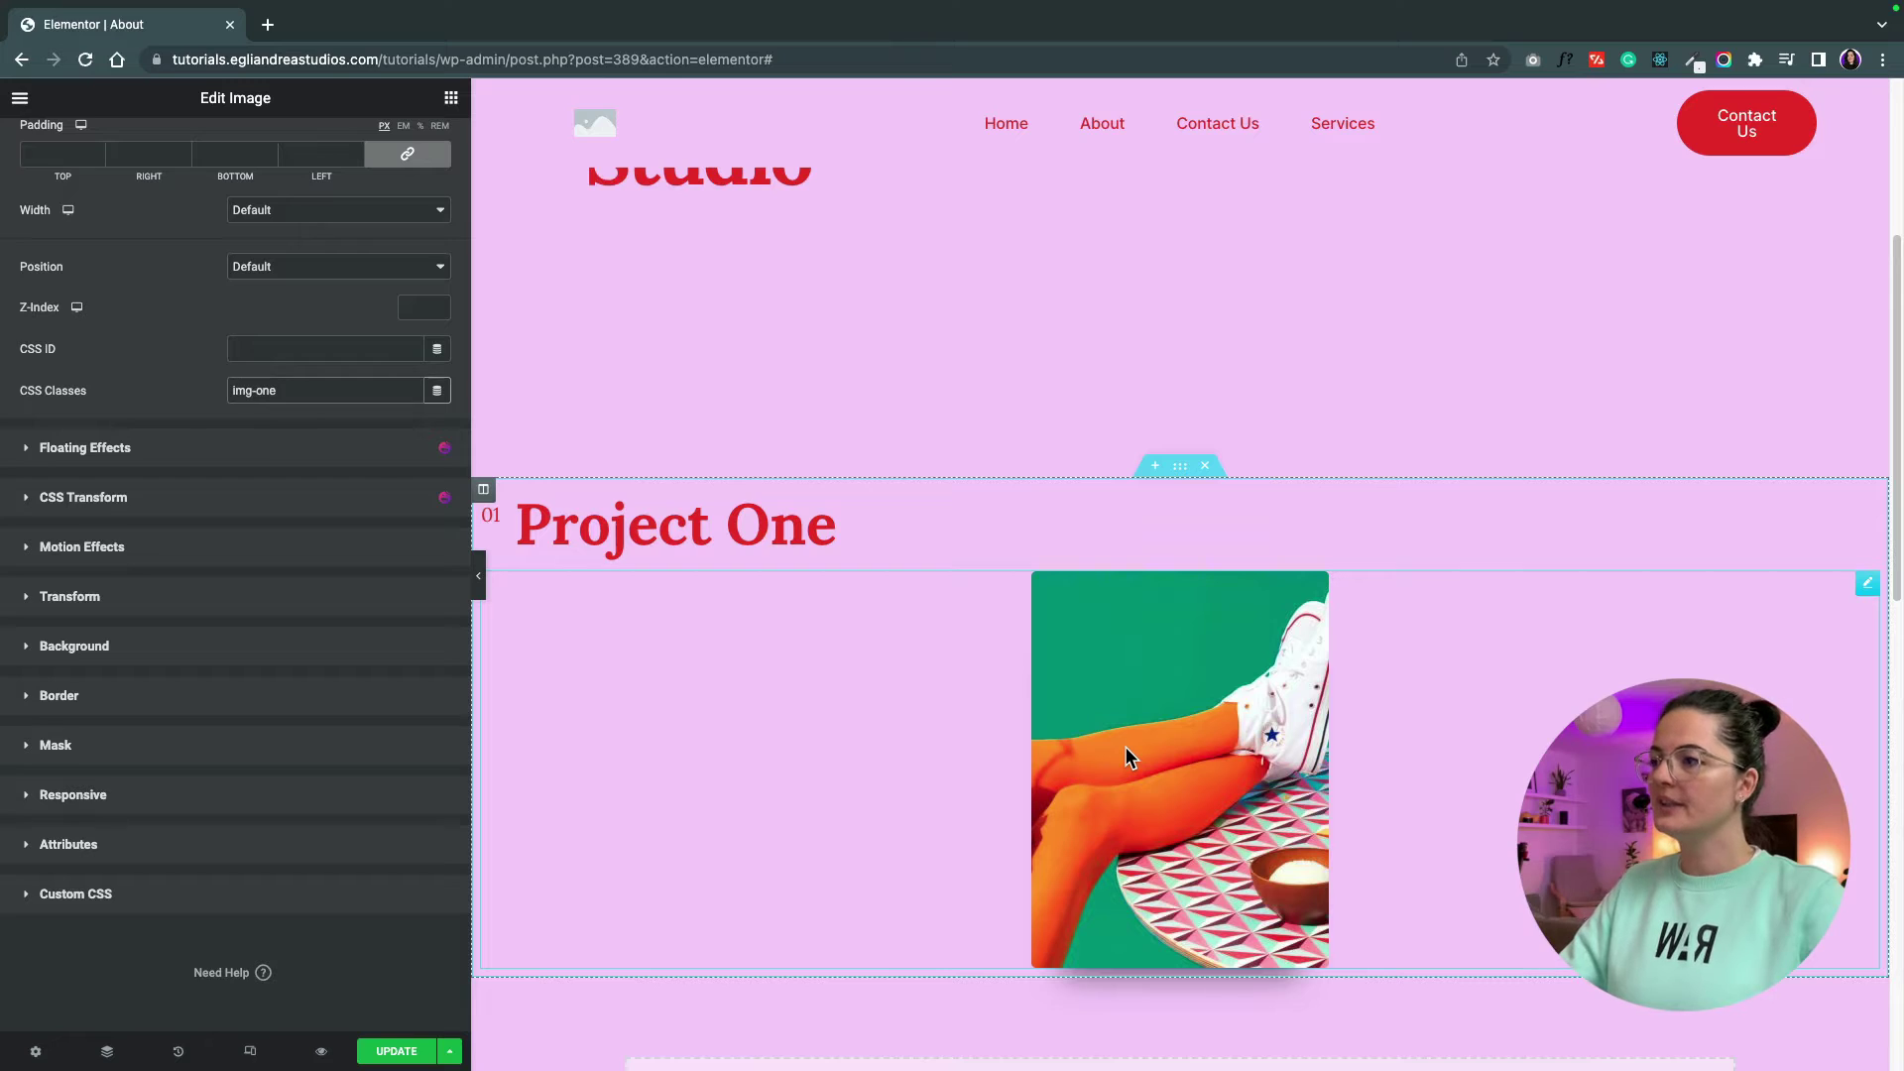
click(114, 548)
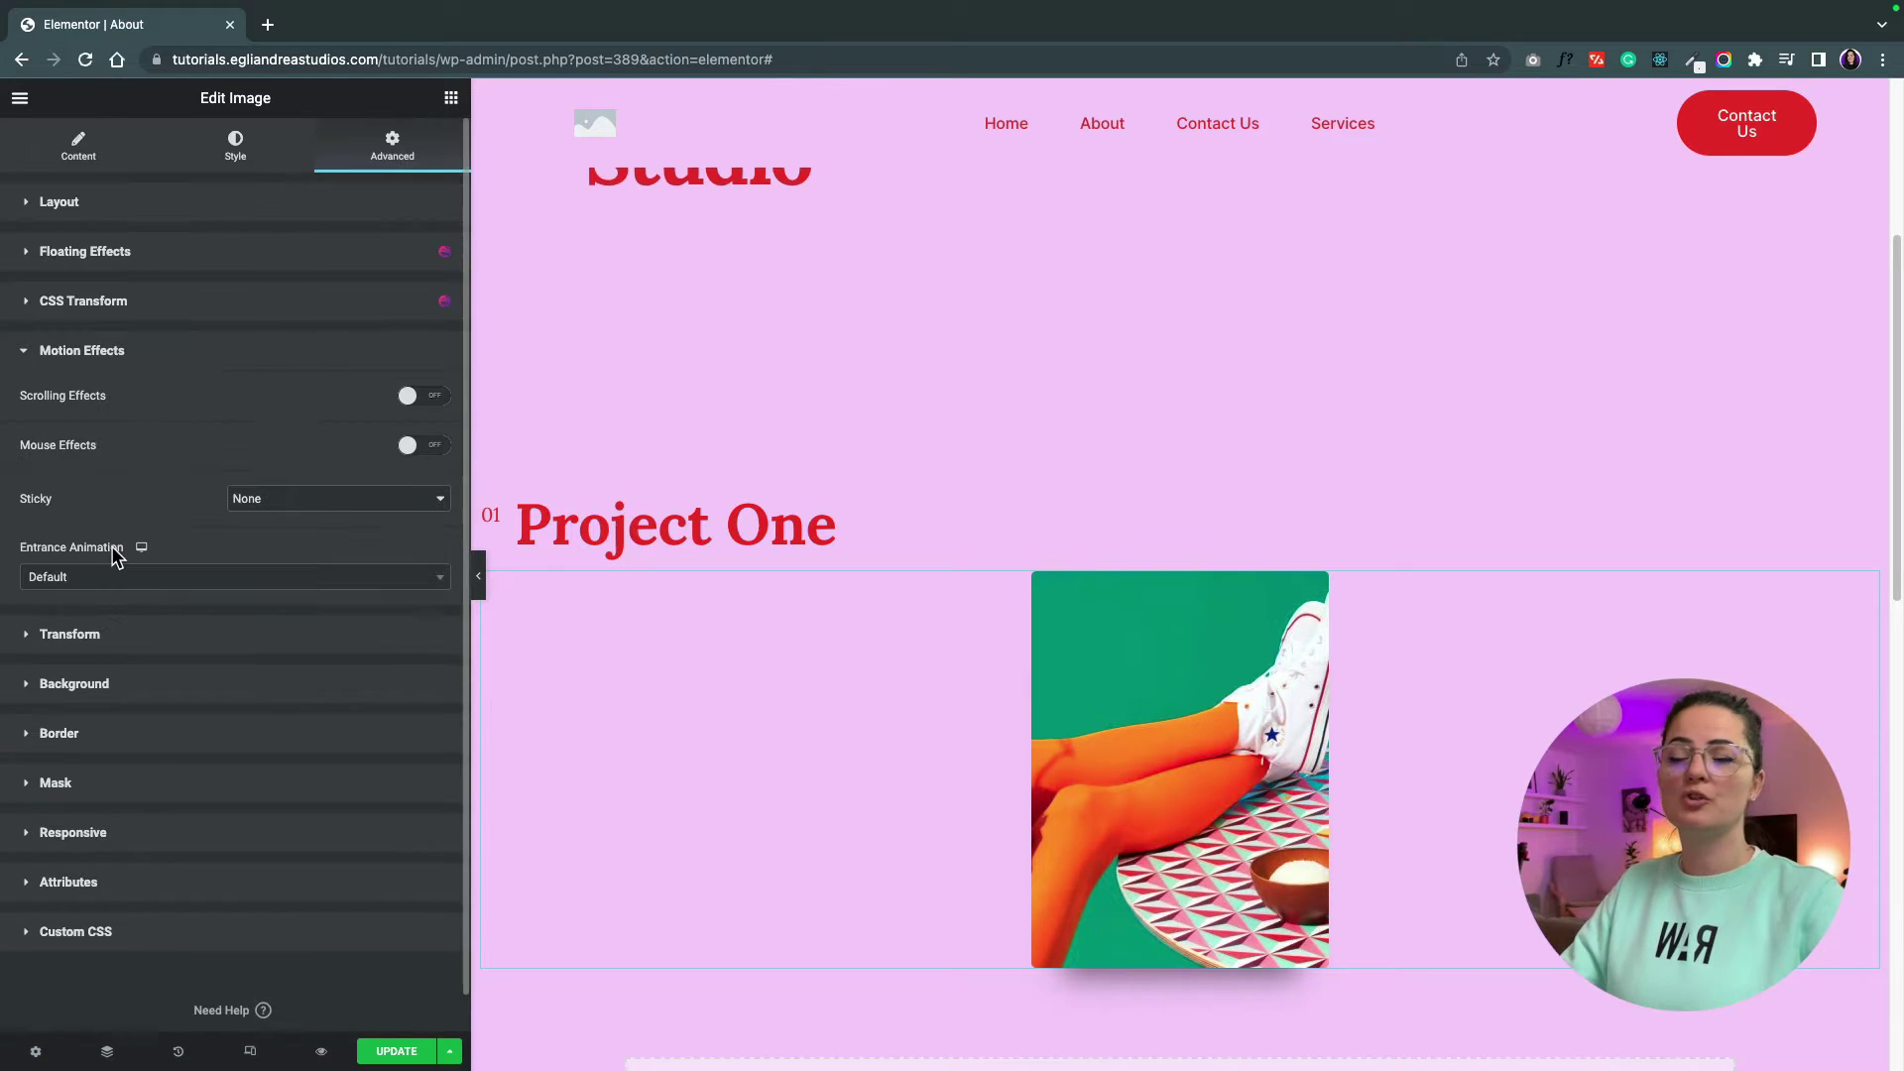
click(414, 448)
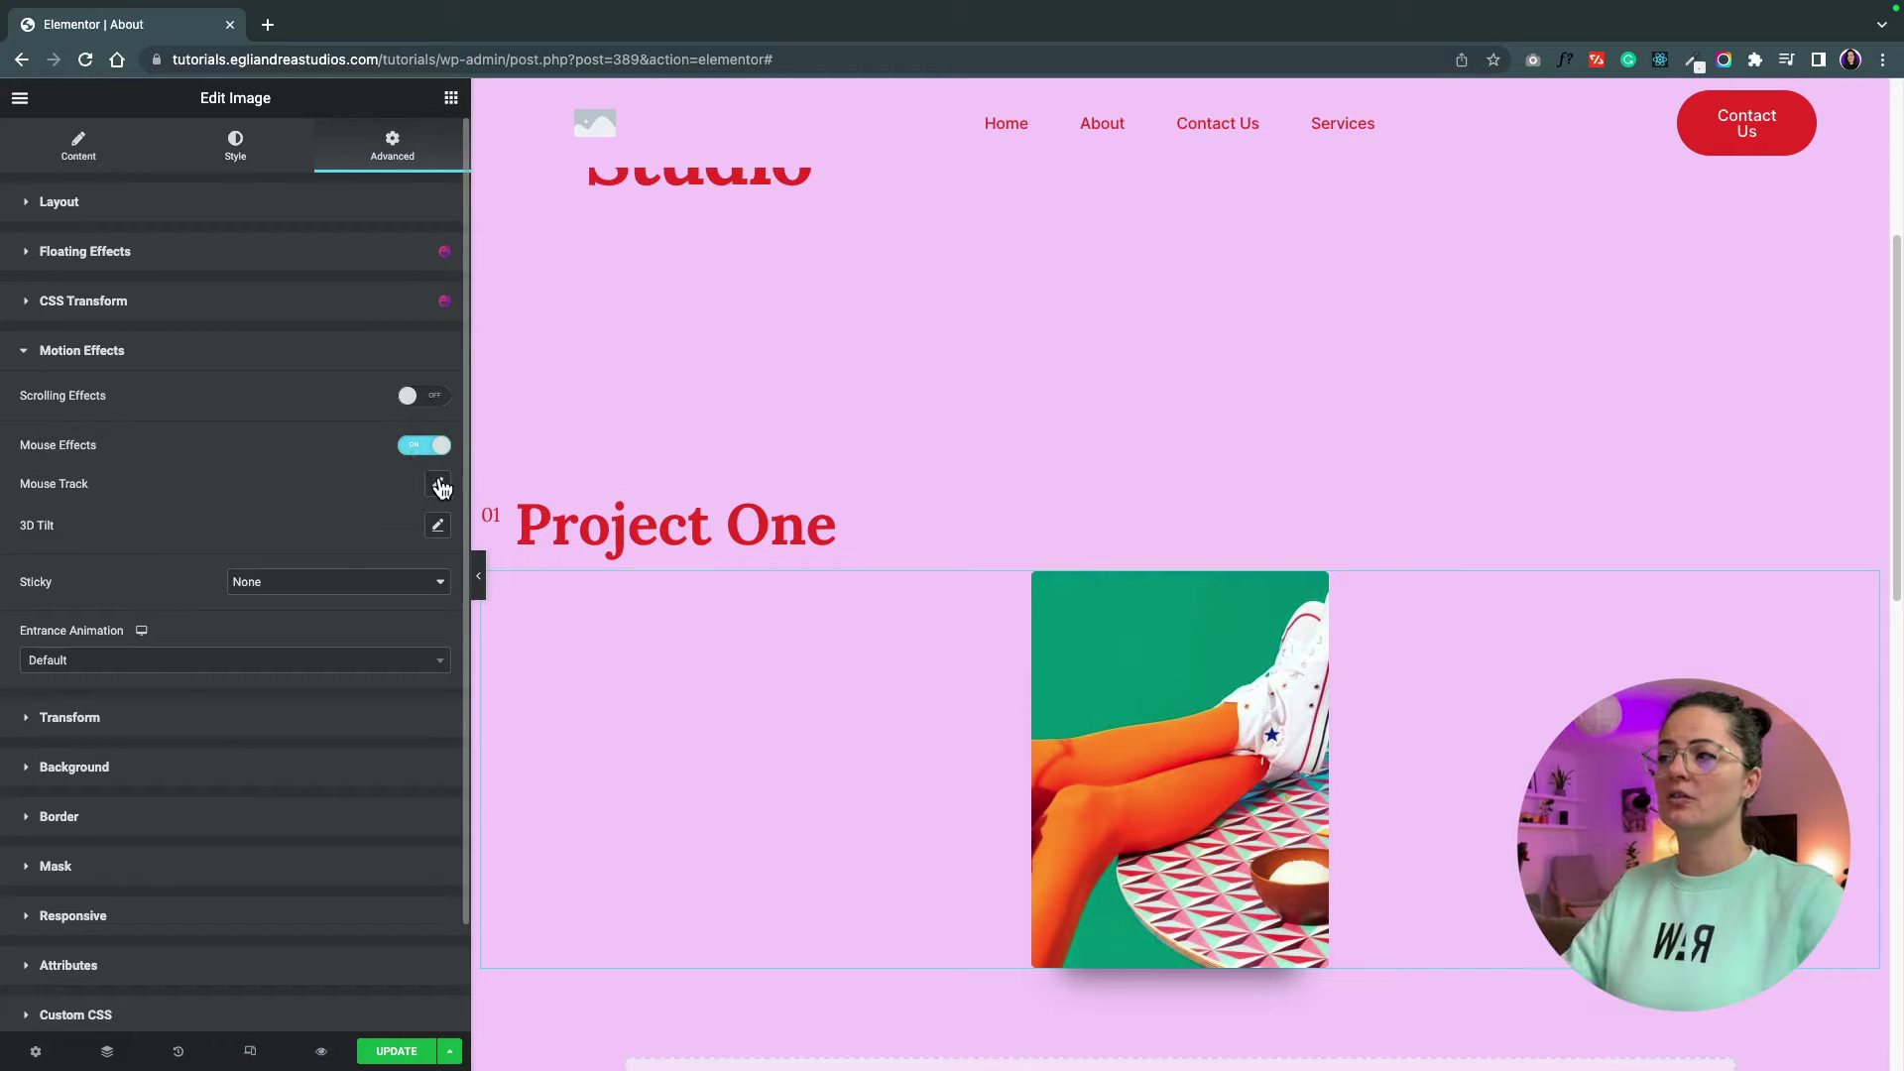
click(439, 486)
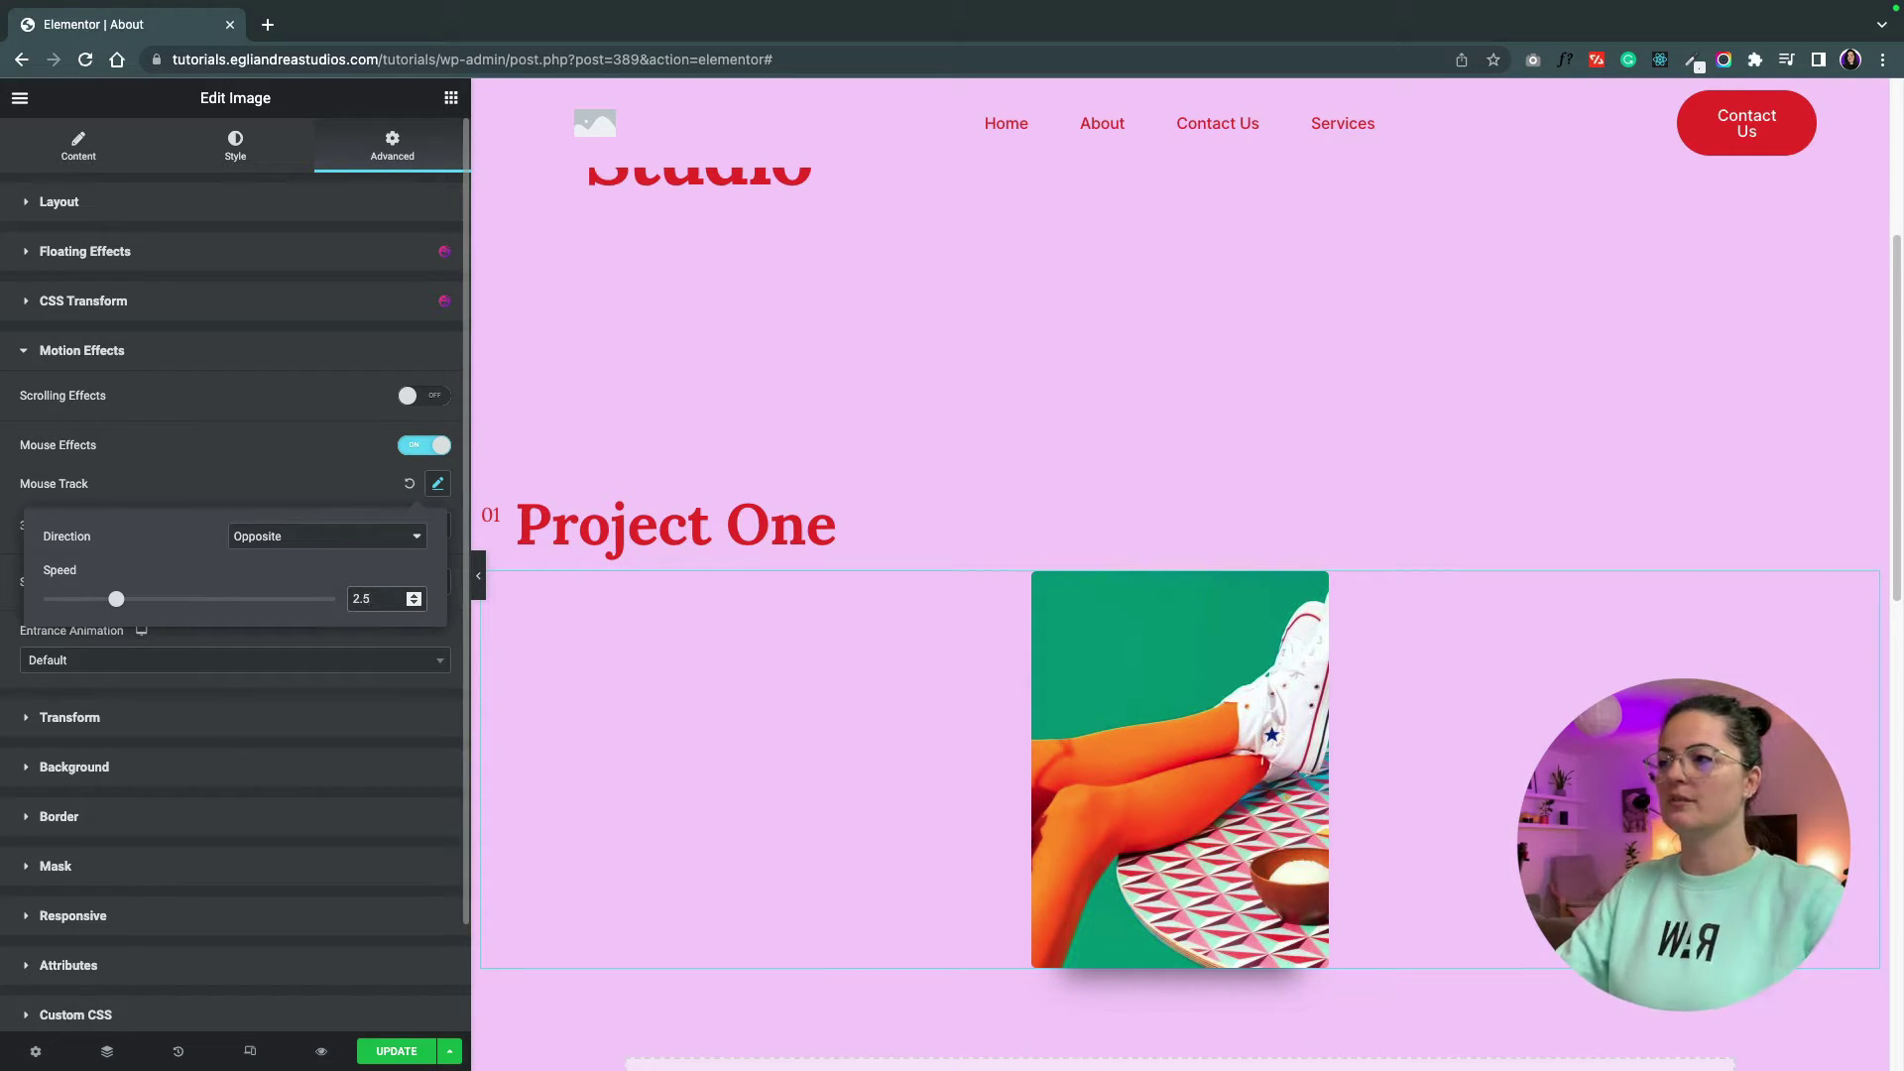
key(Escape)
click(436, 527)
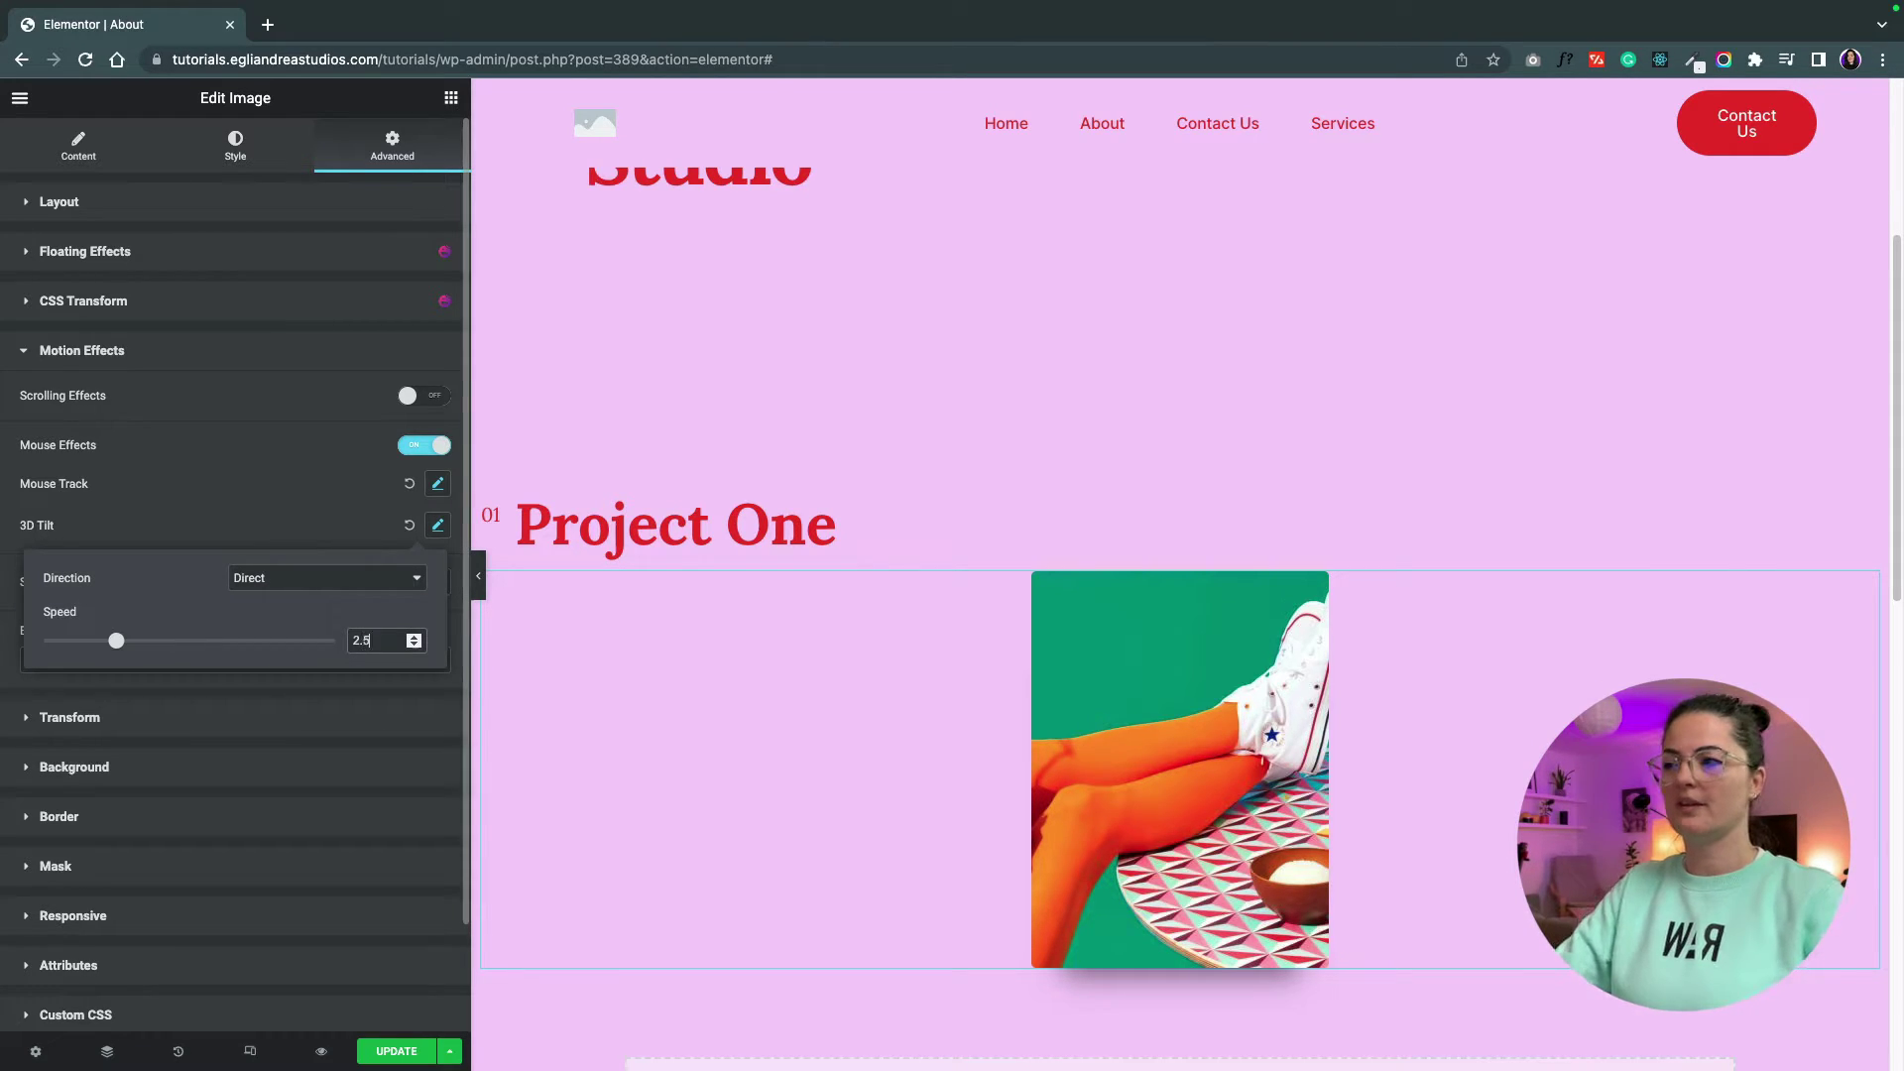
key(Escape)
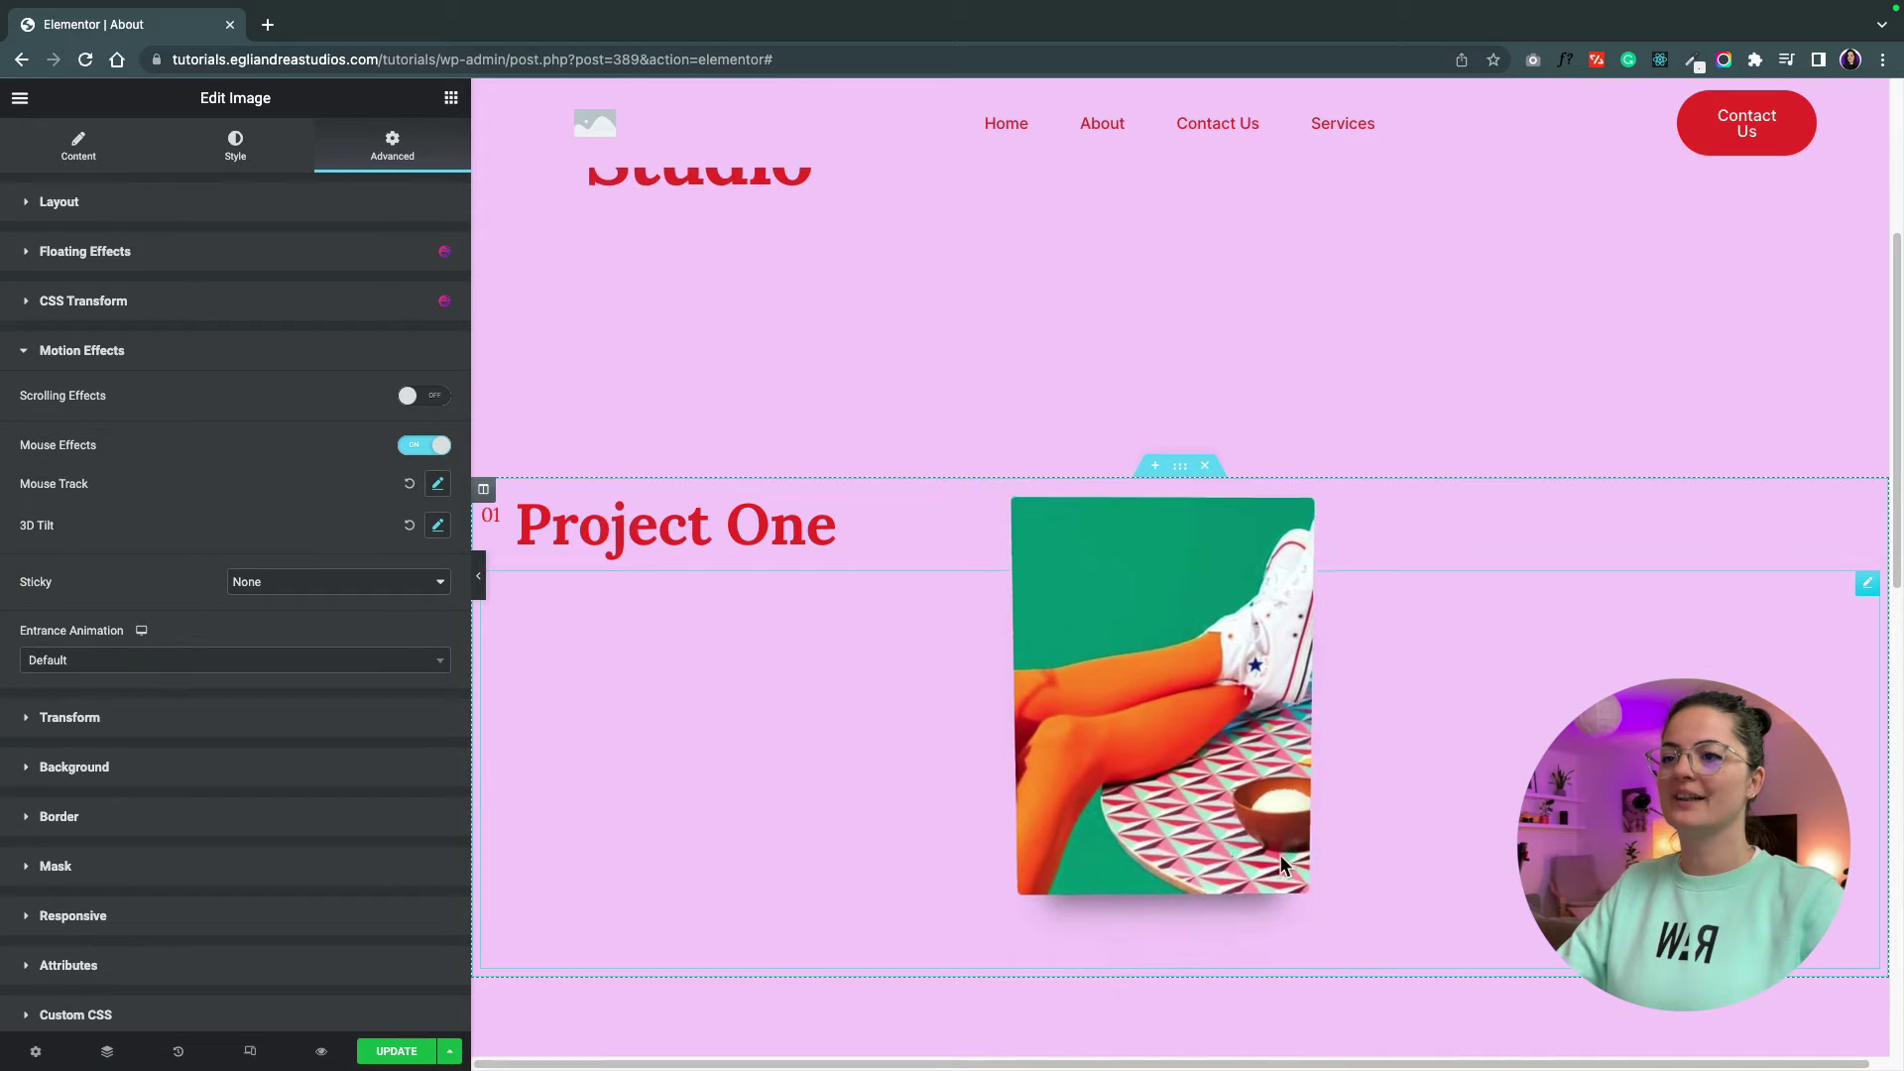
scroll(241, 811, down, 2)
Add a .text:hover ~ .img-one CSS rule to the heading and preview the hover reveal.
click(156, 907)
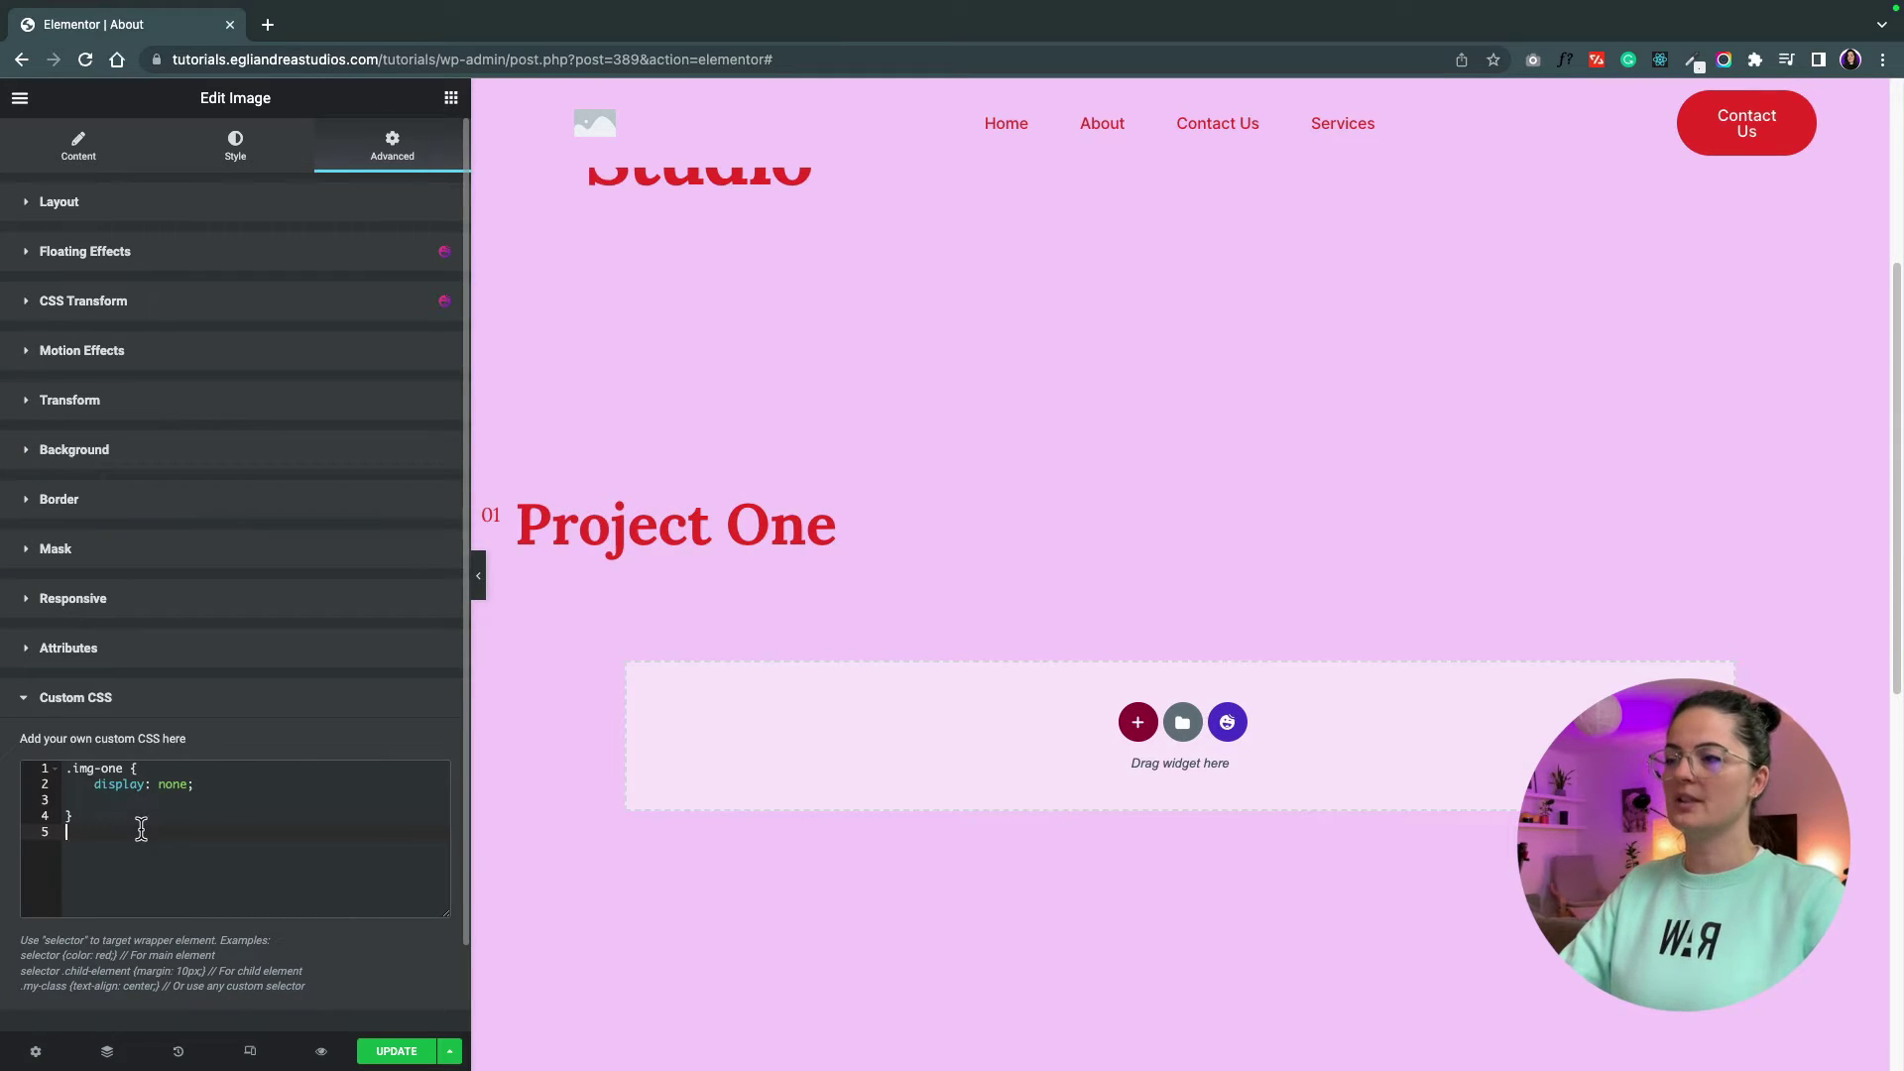
click(616, 540)
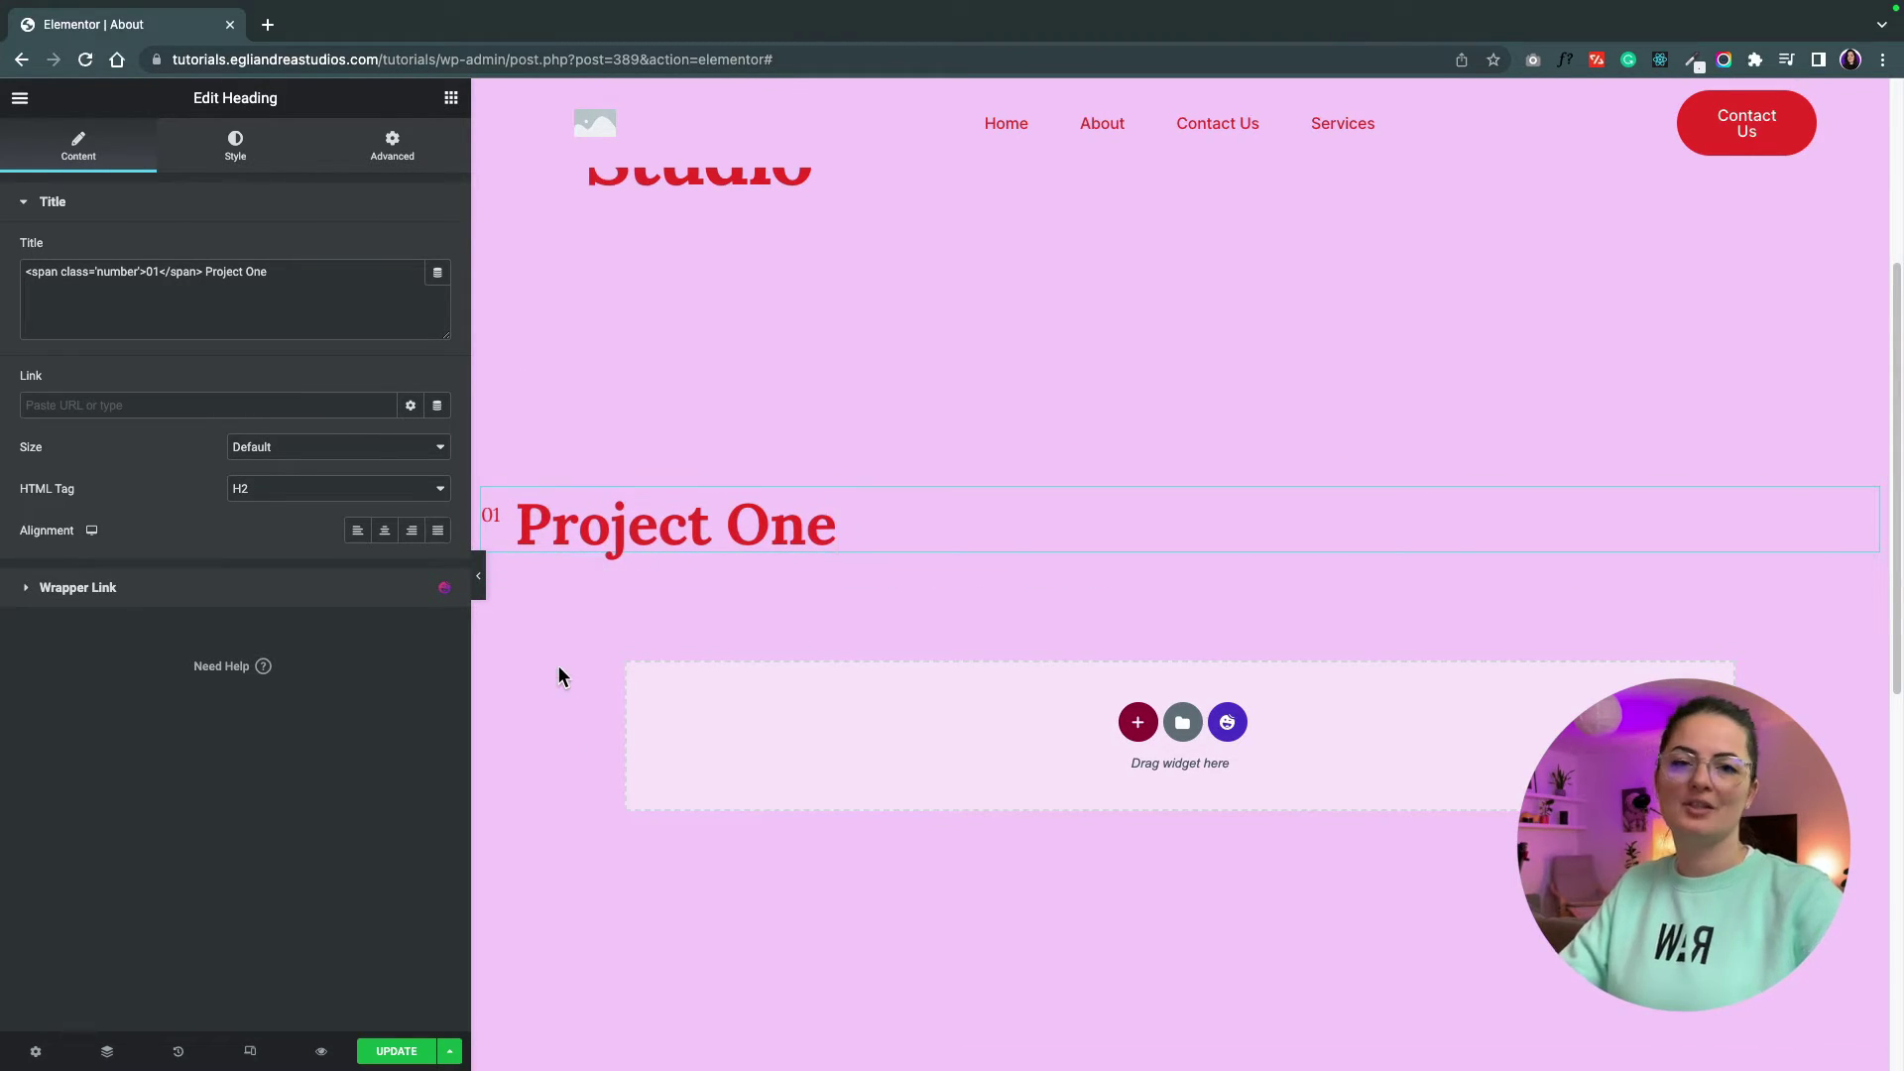
click(387, 159)
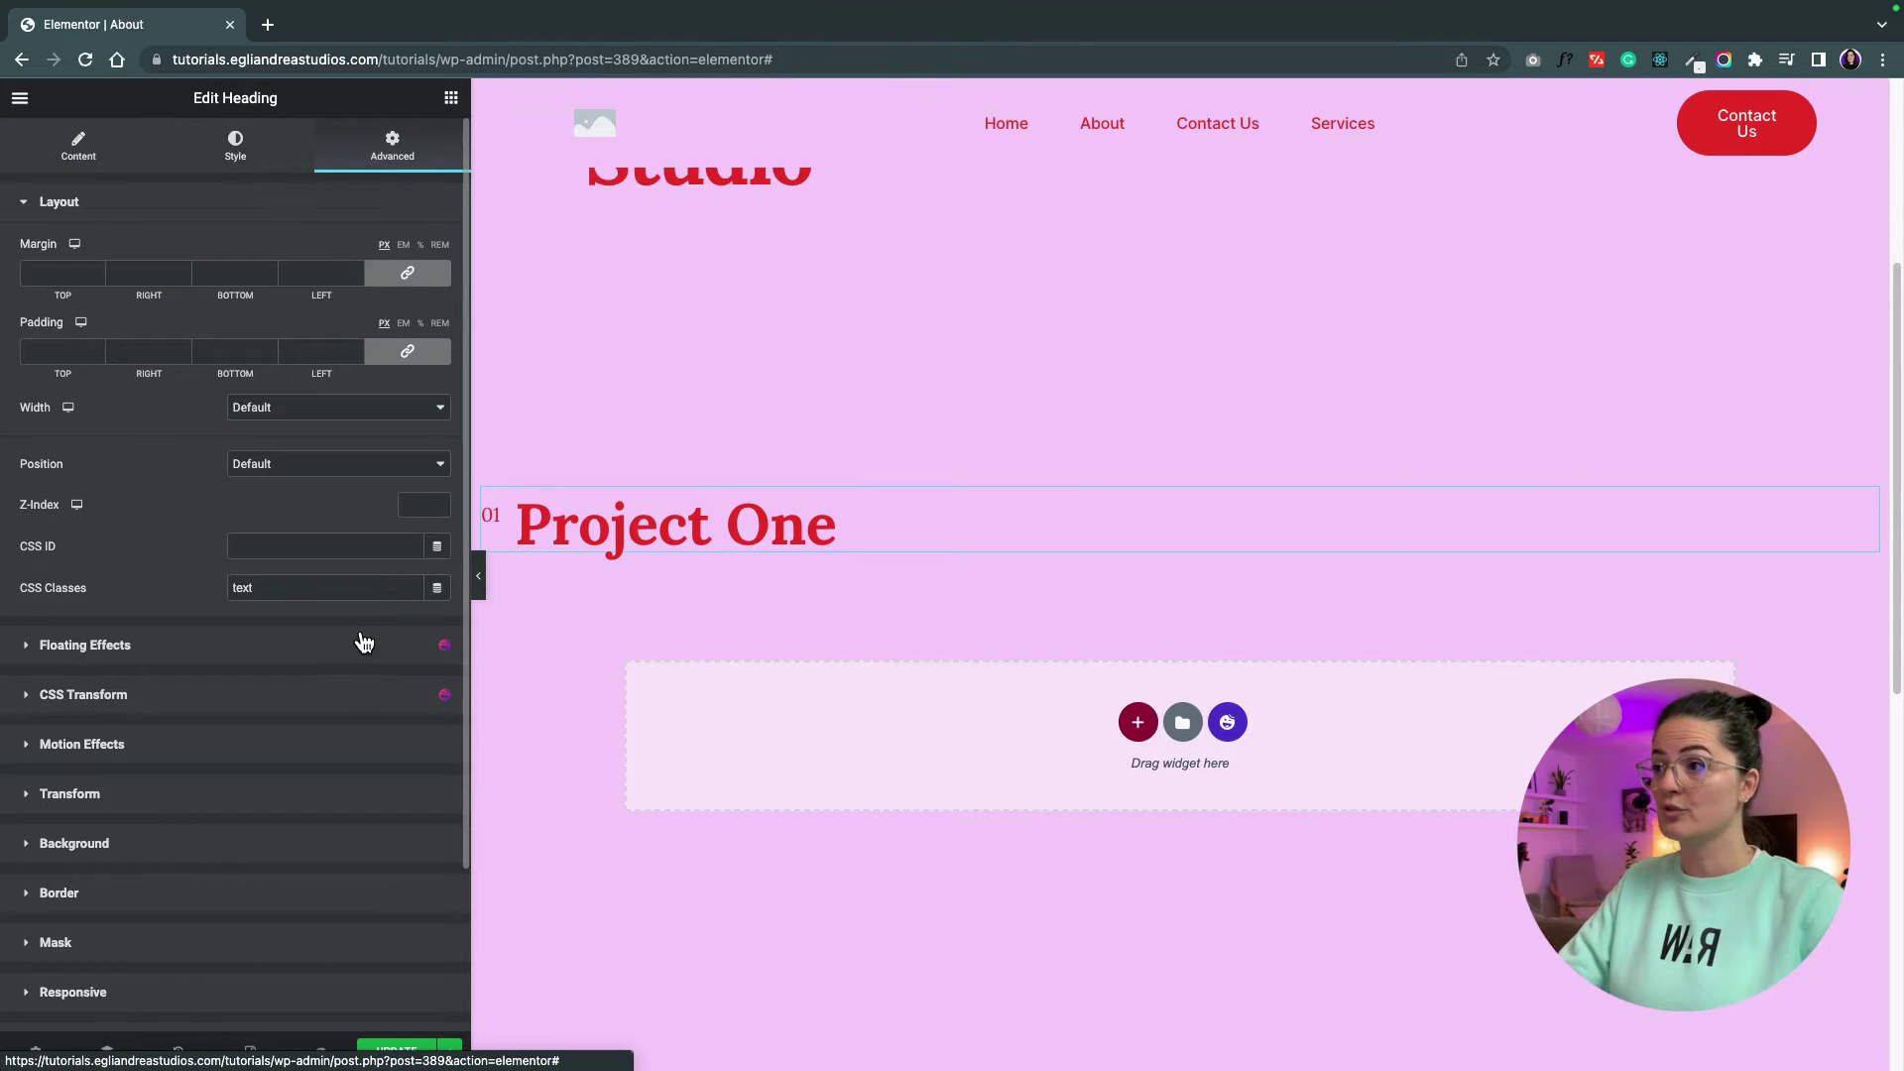
scroll(147, 903, down, 2)
click(147, 903)
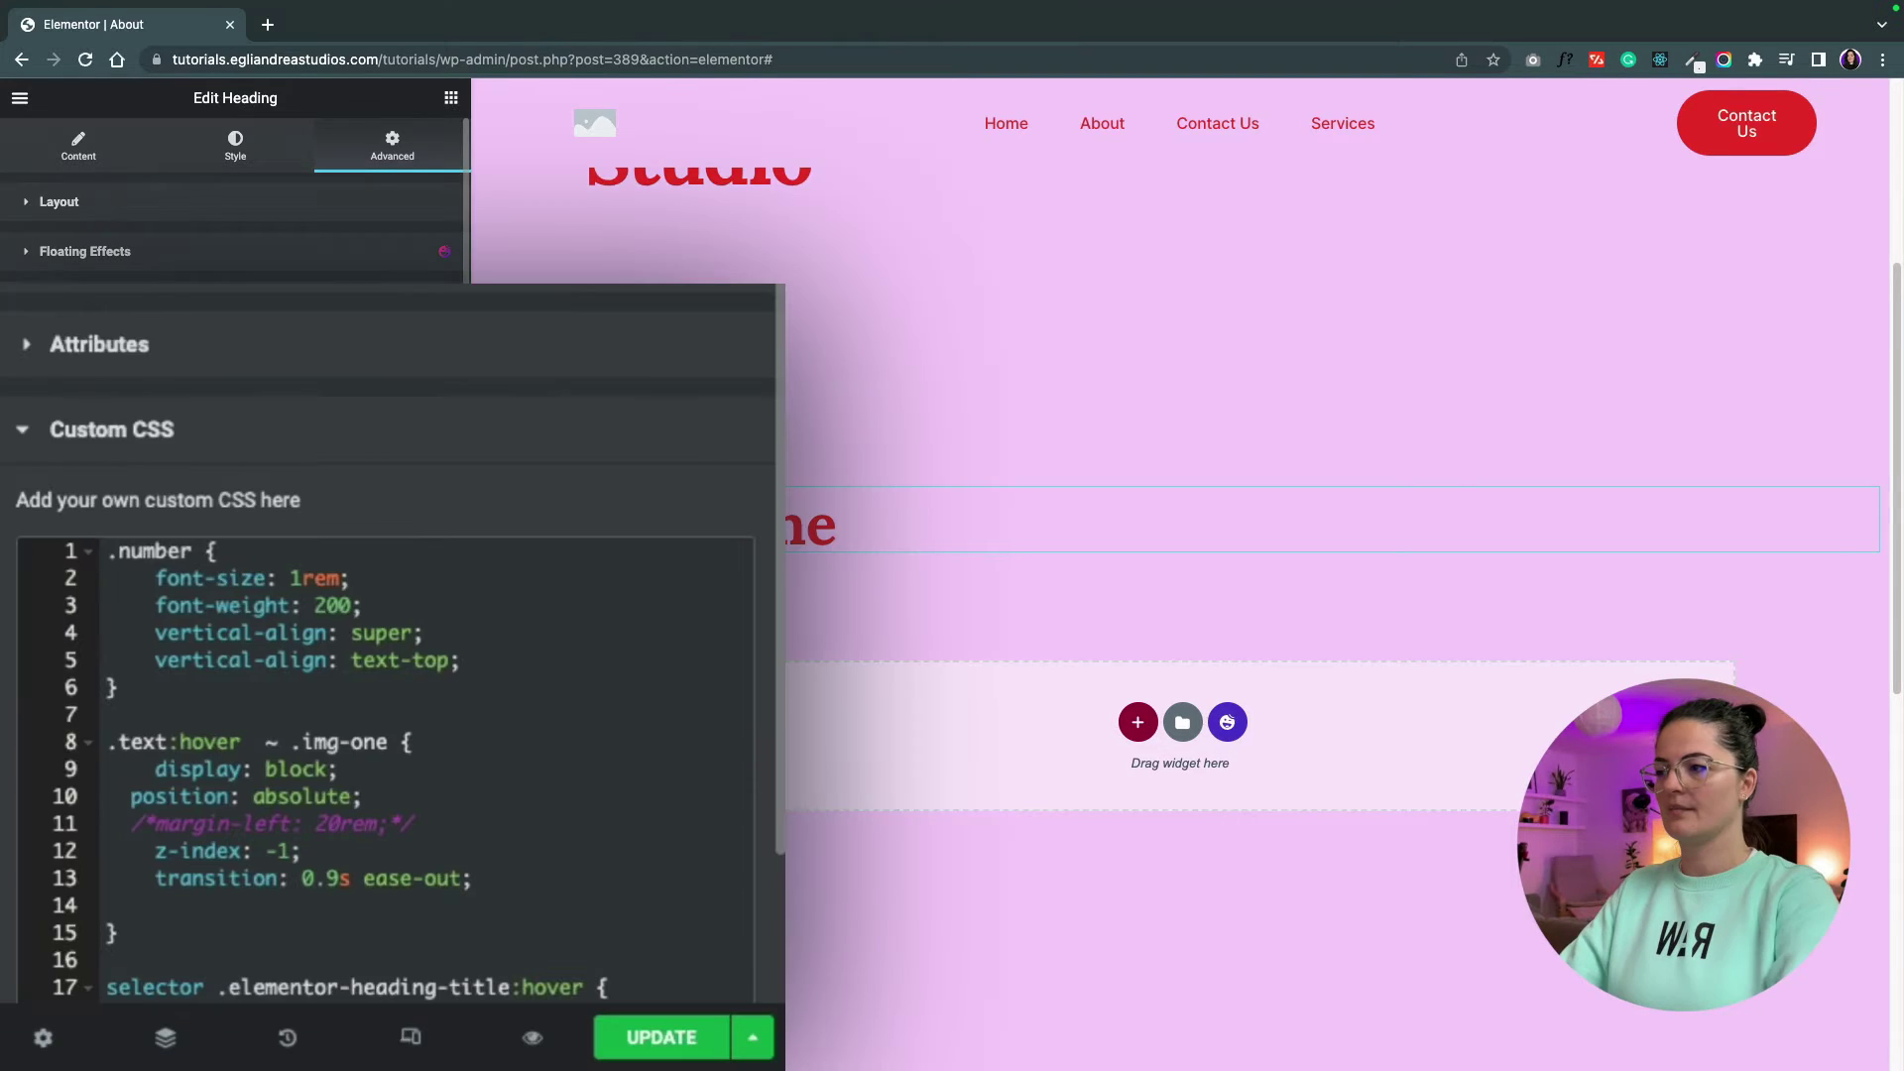
mouse_move(574, 541)
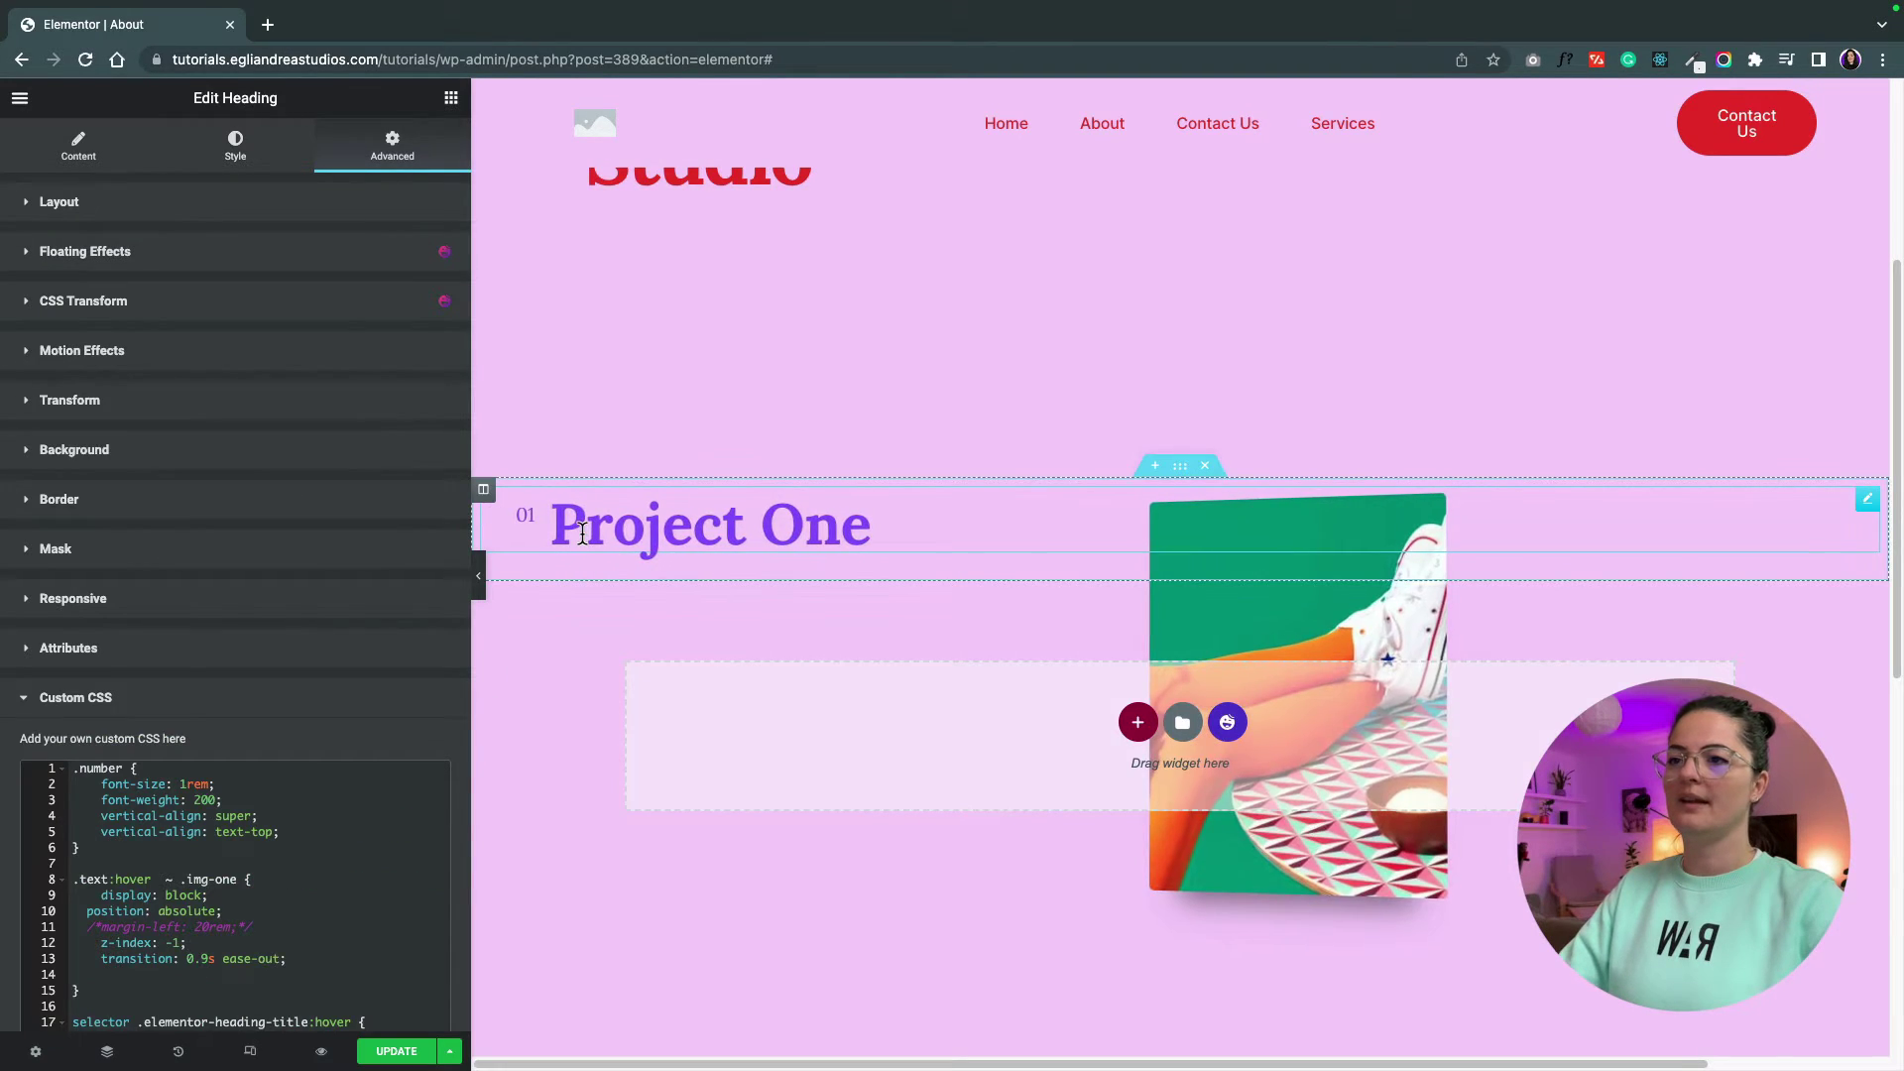
click(479, 576)
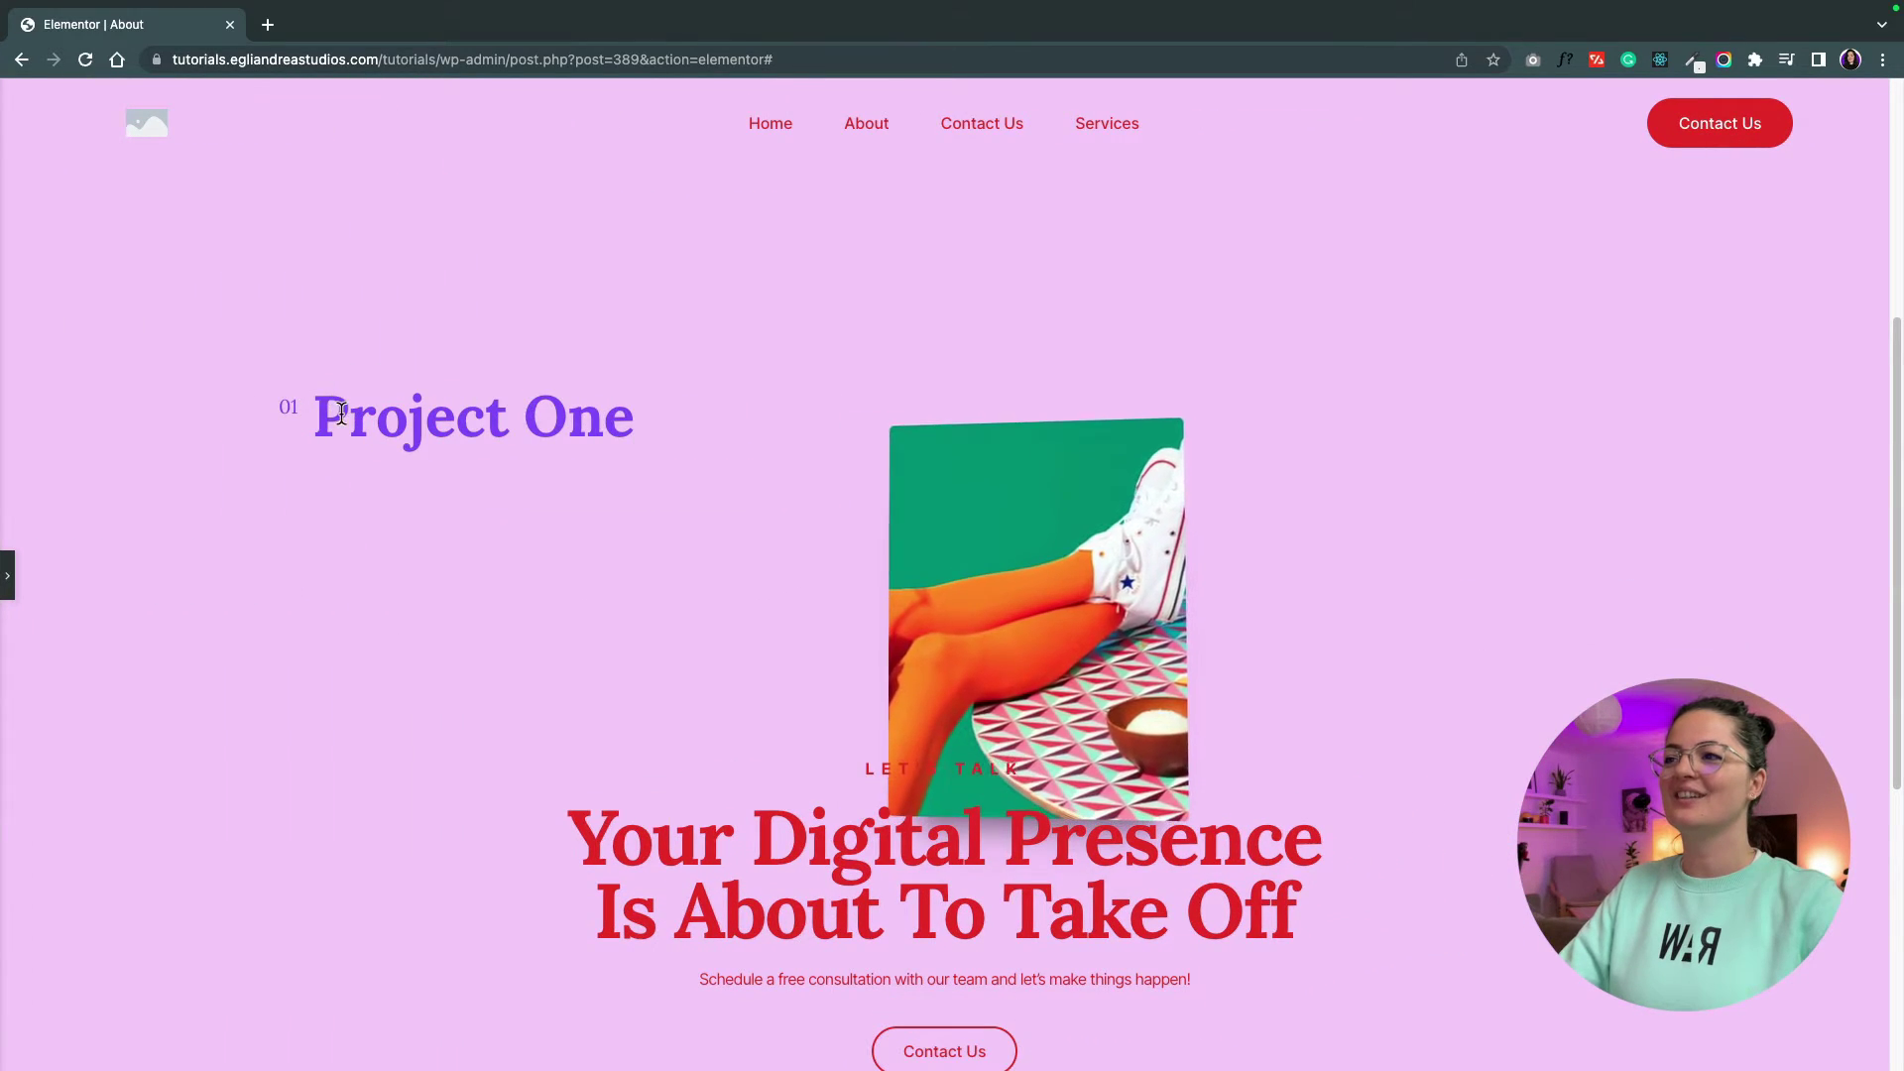
click(7, 575)
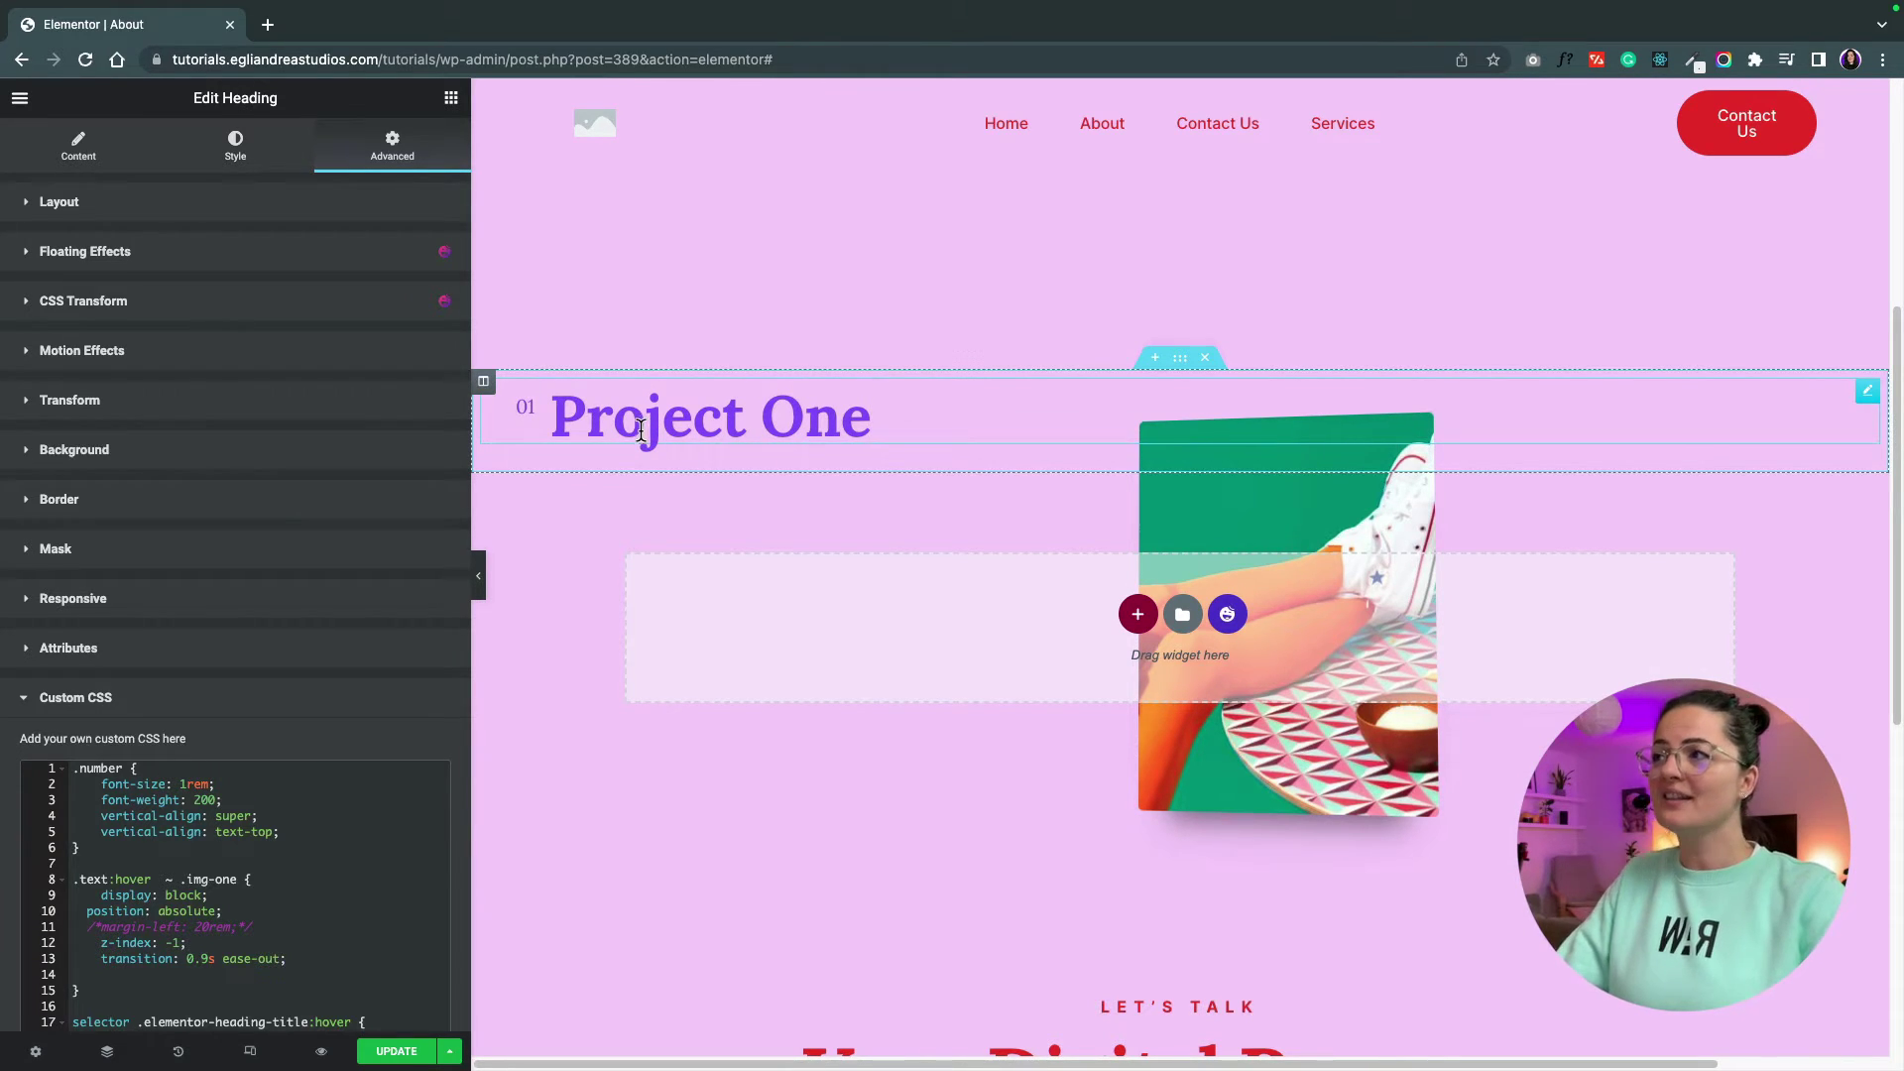
click(662, 418)
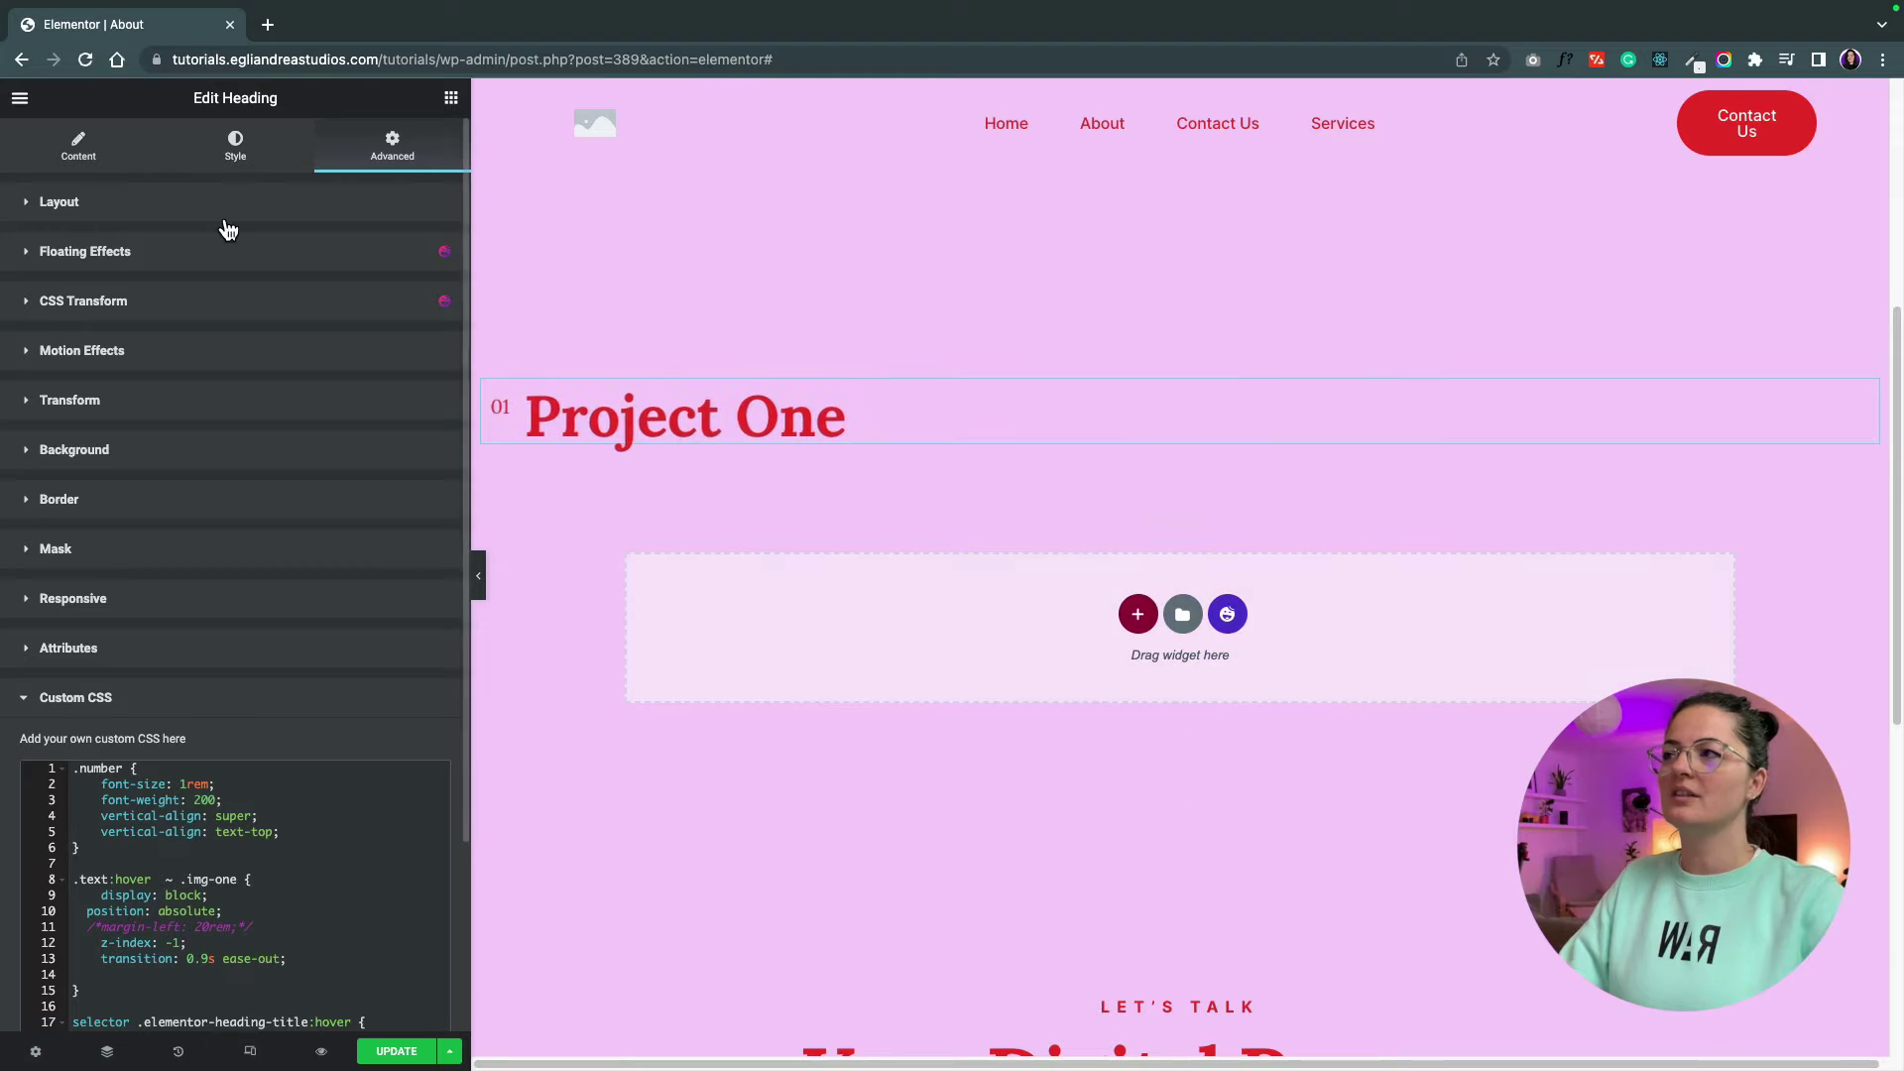
click(79, 146)
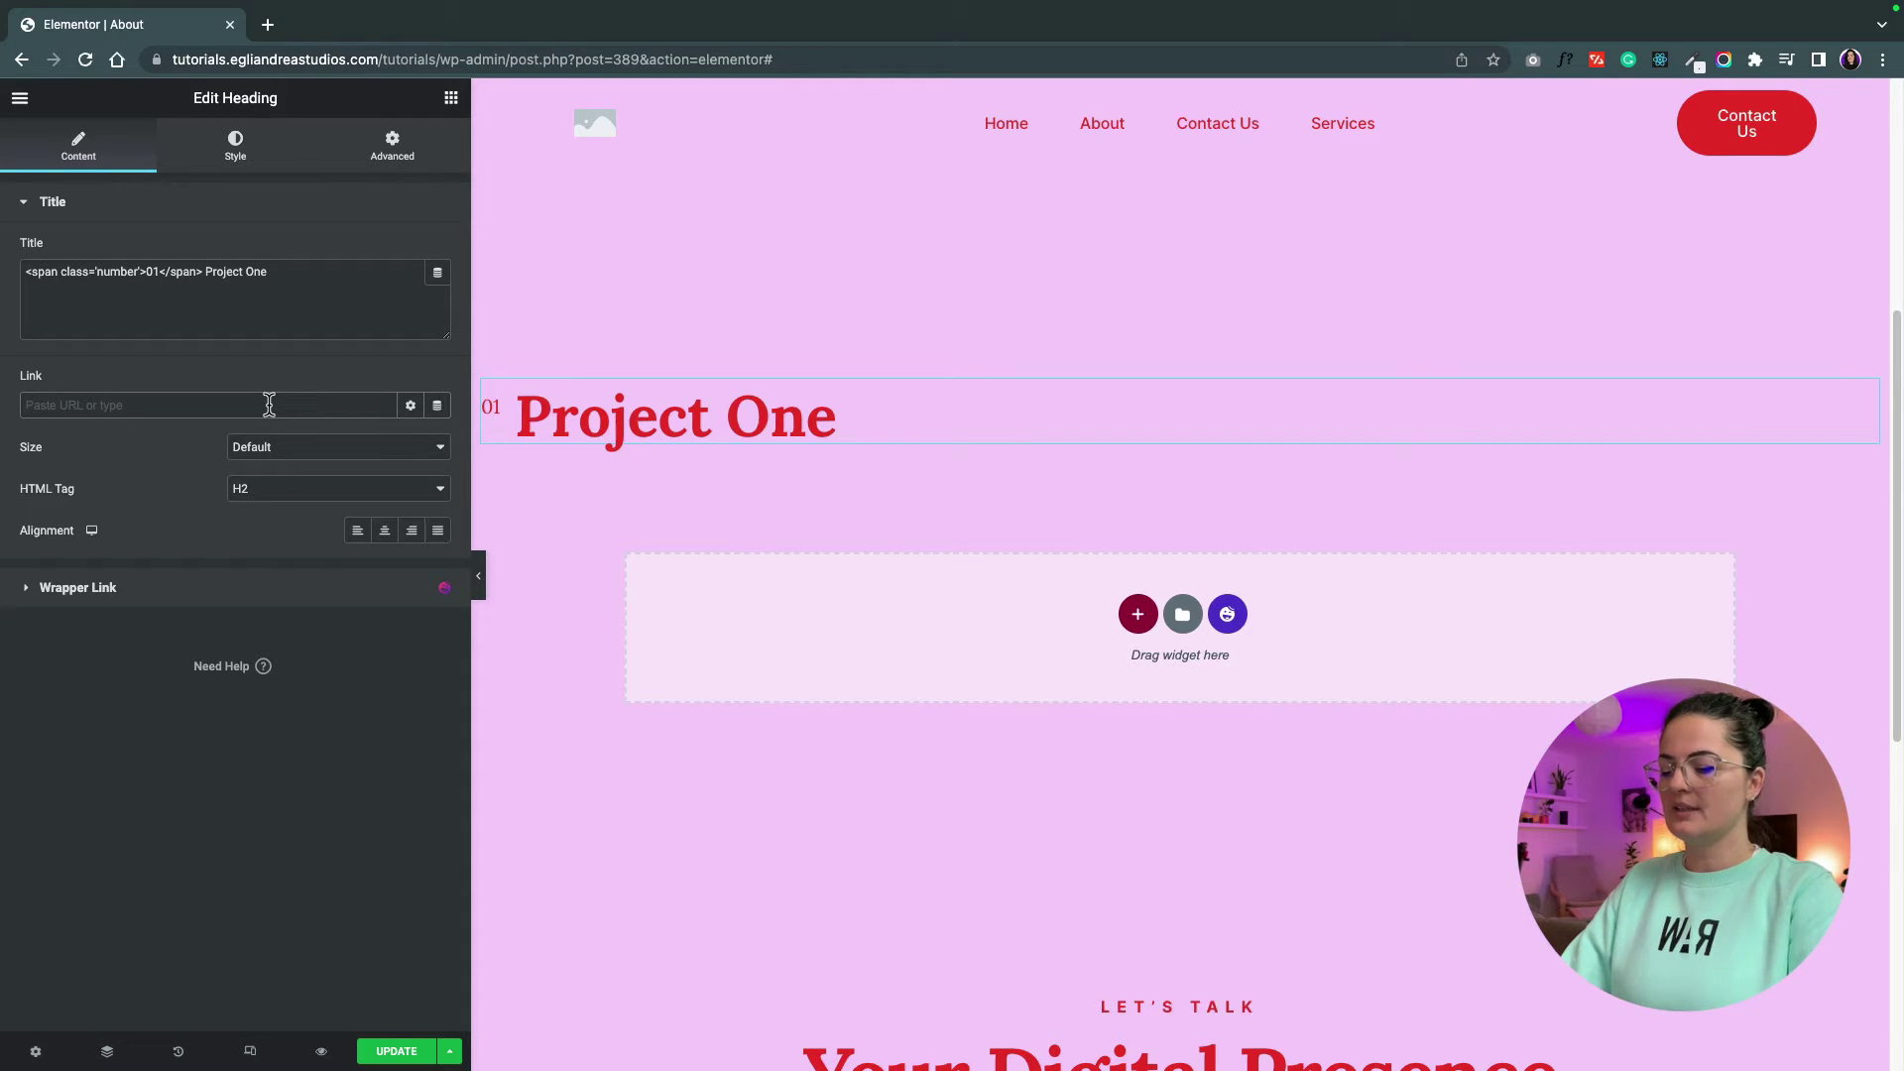
text(w.google.com)
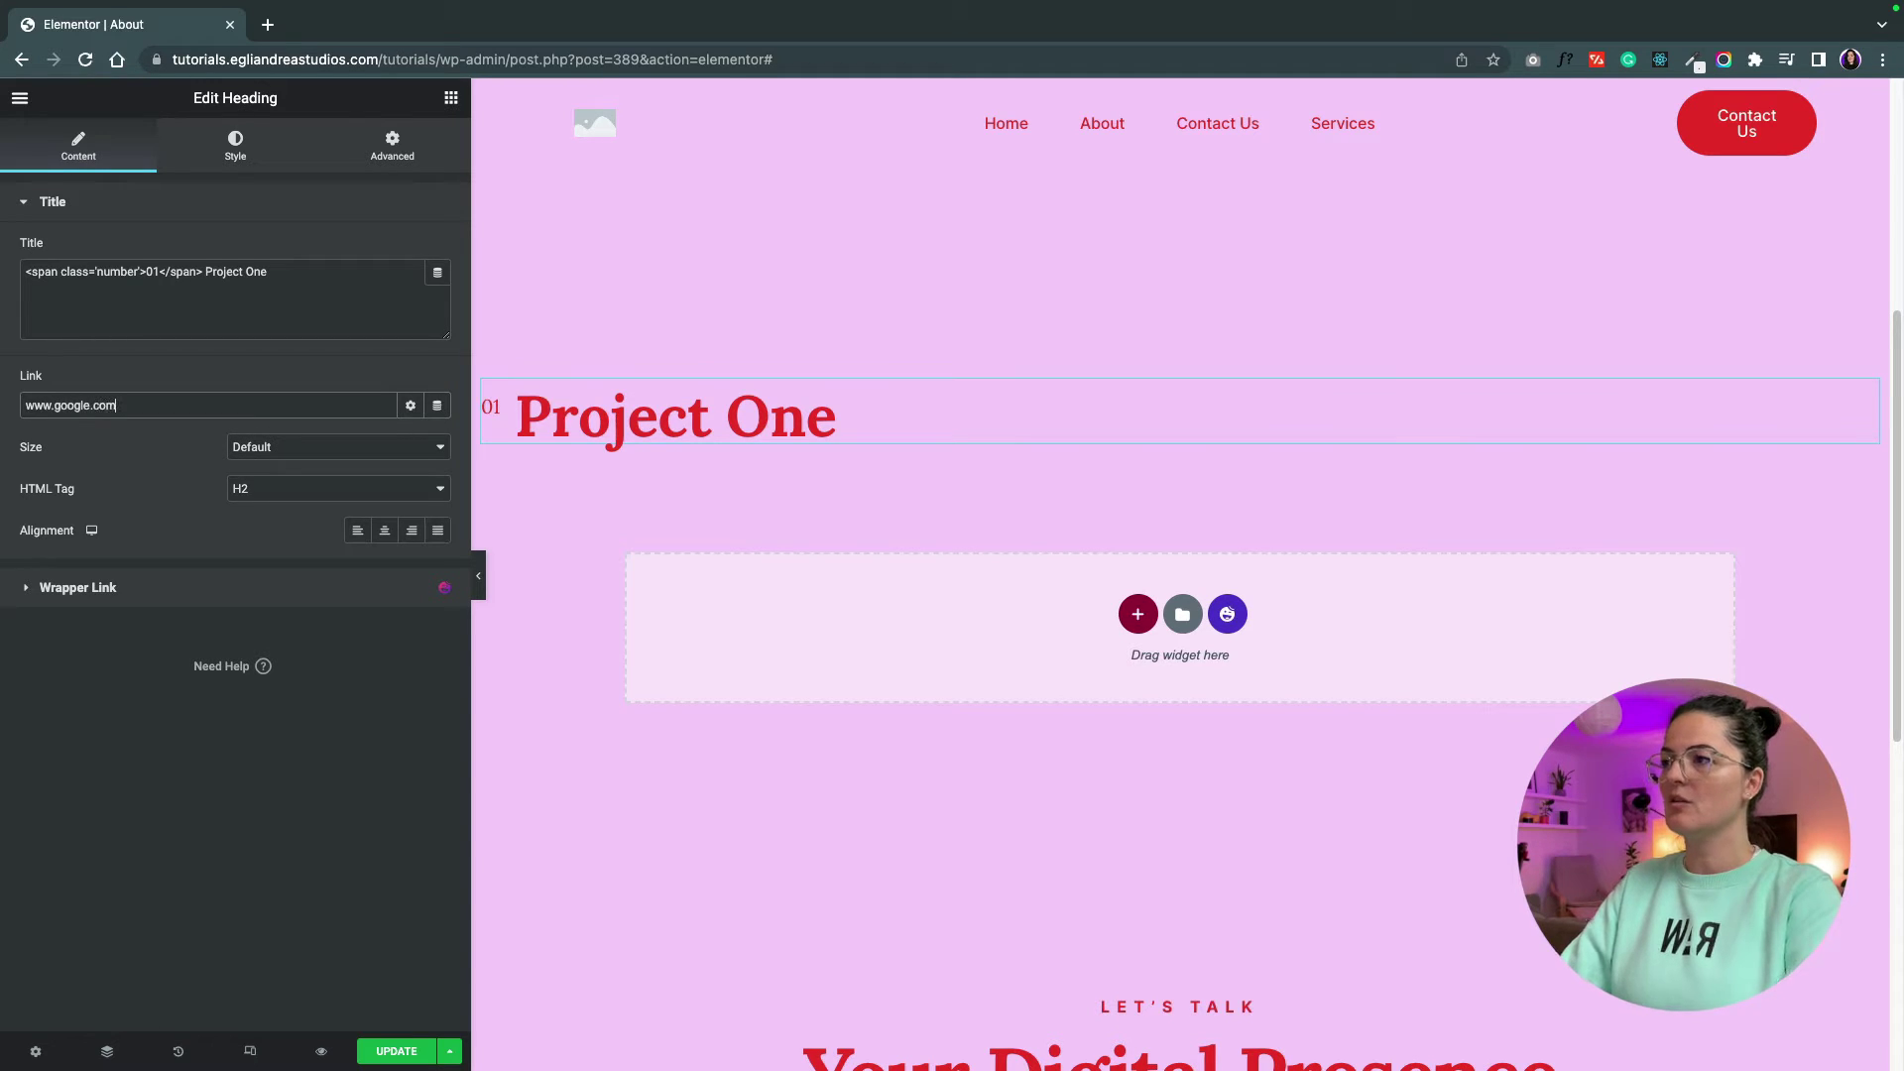
click(410, 406)
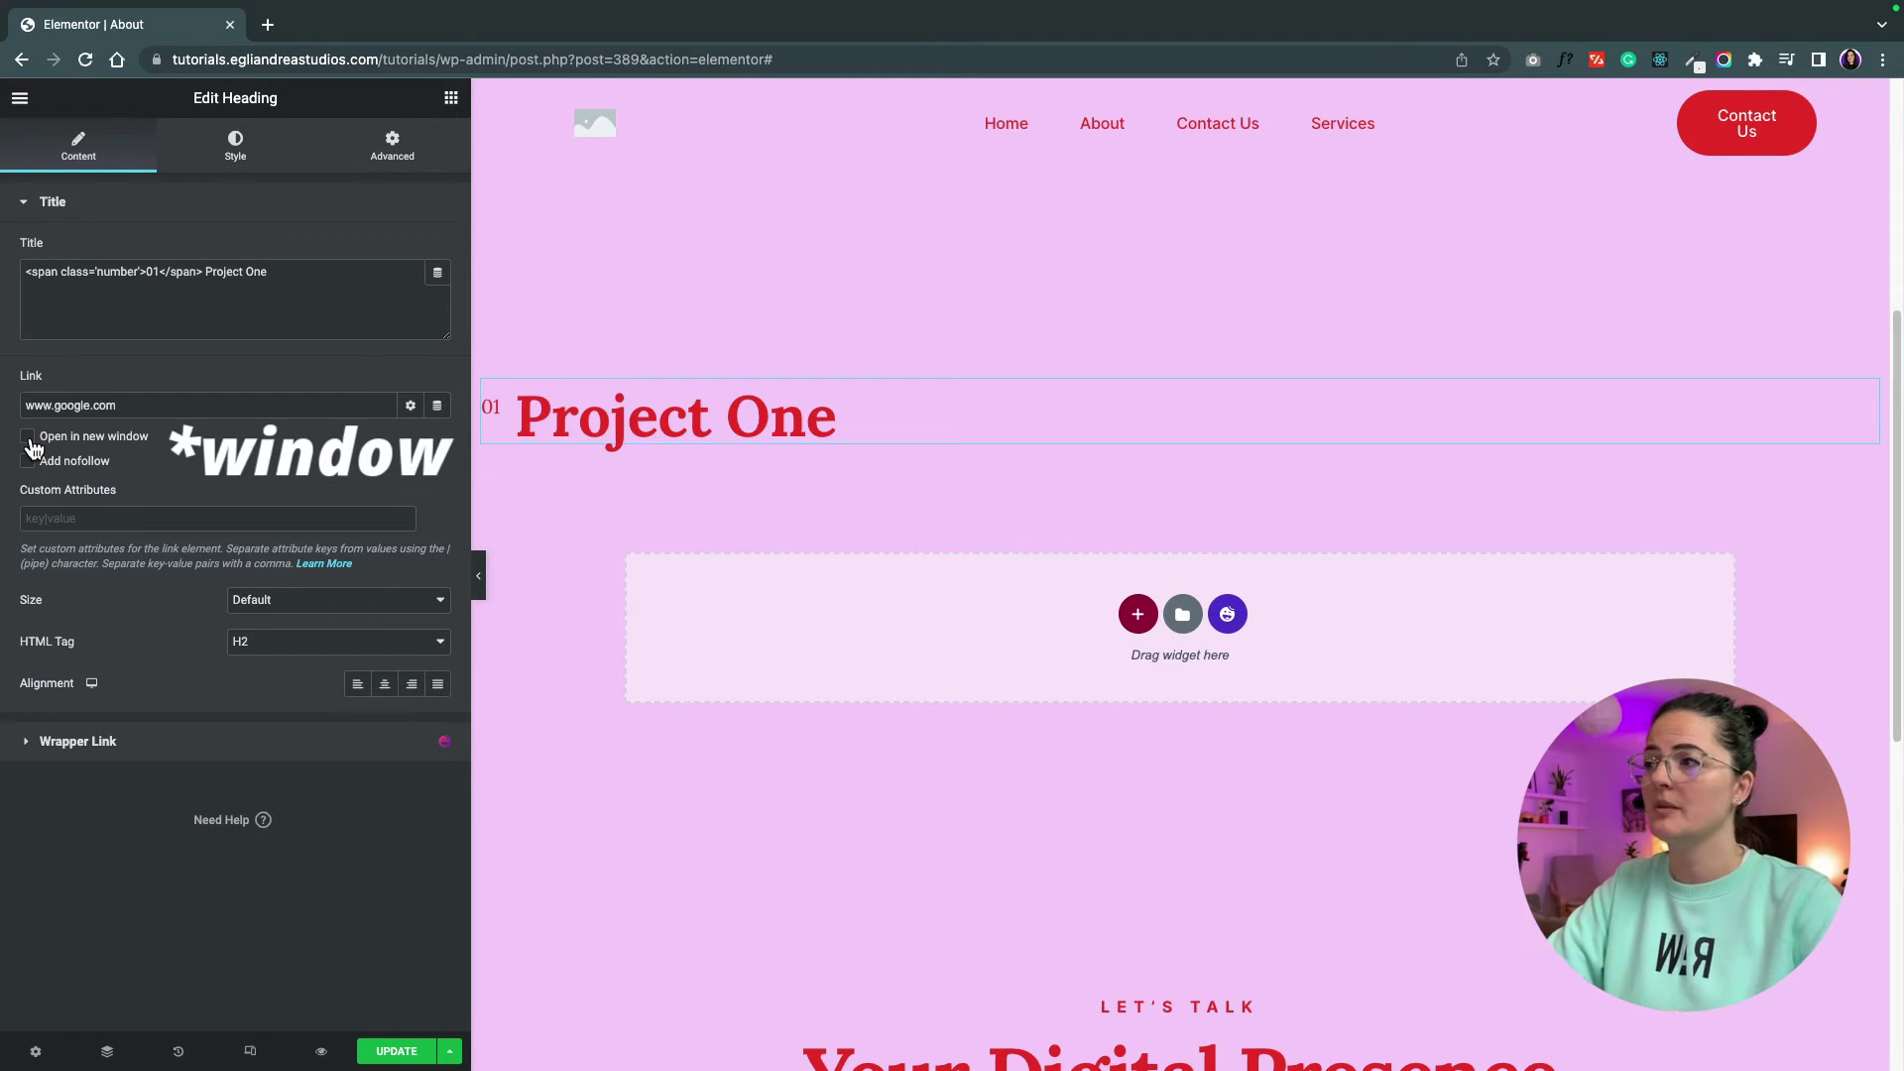
click(409, 409)
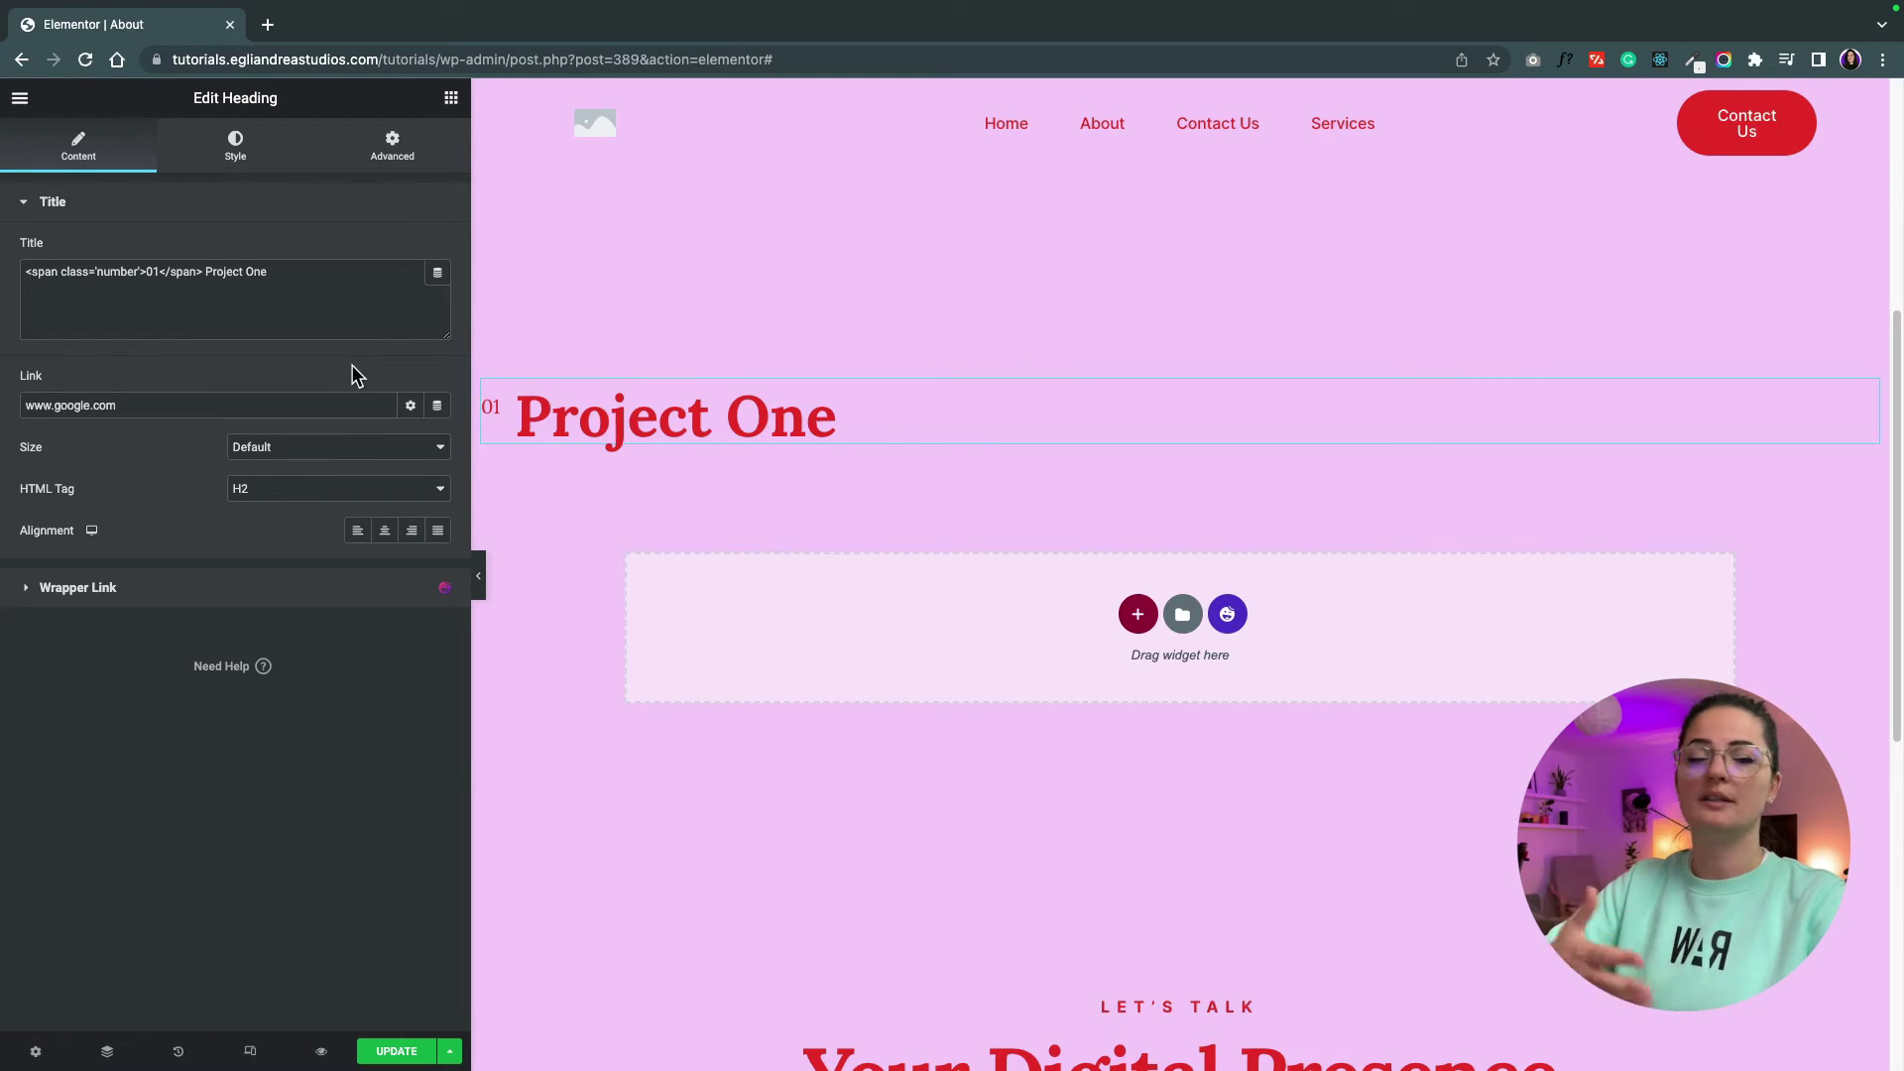
click(319, 1054)
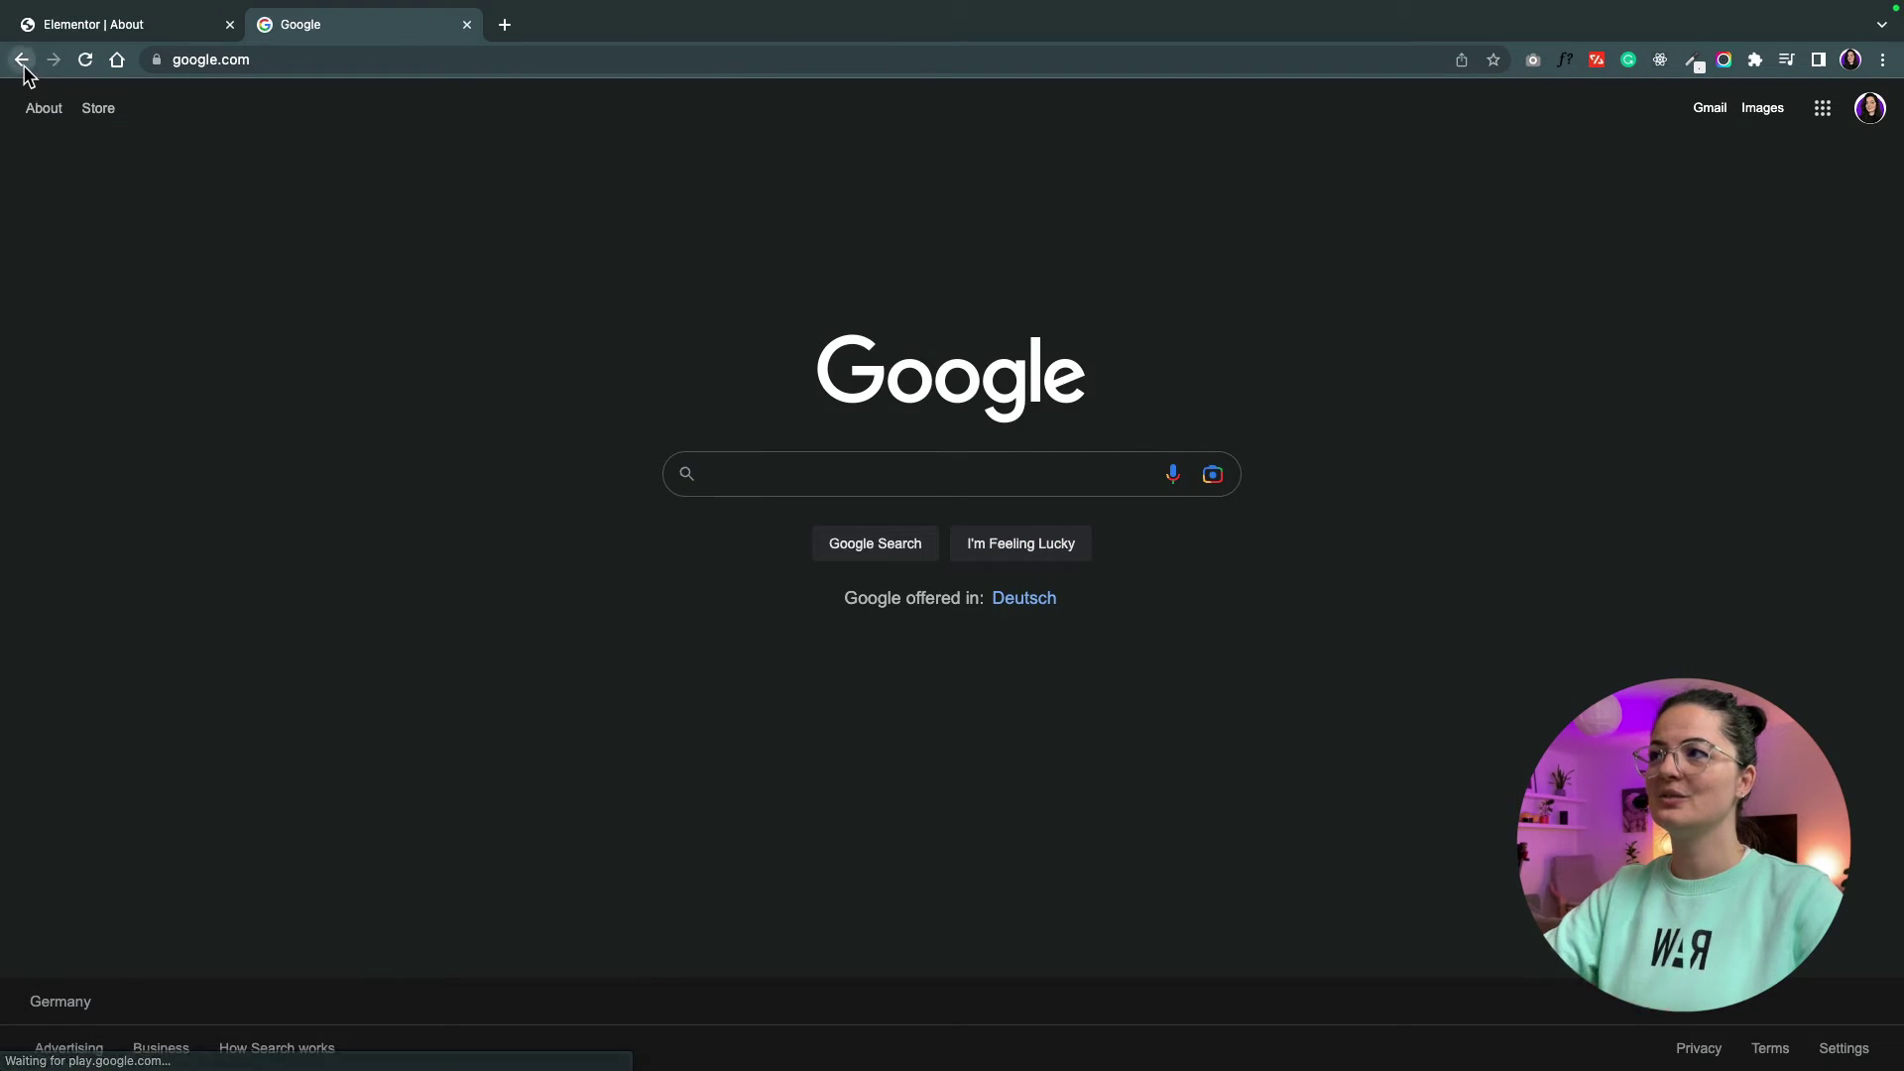
click(21, 60)
click(385, 667)
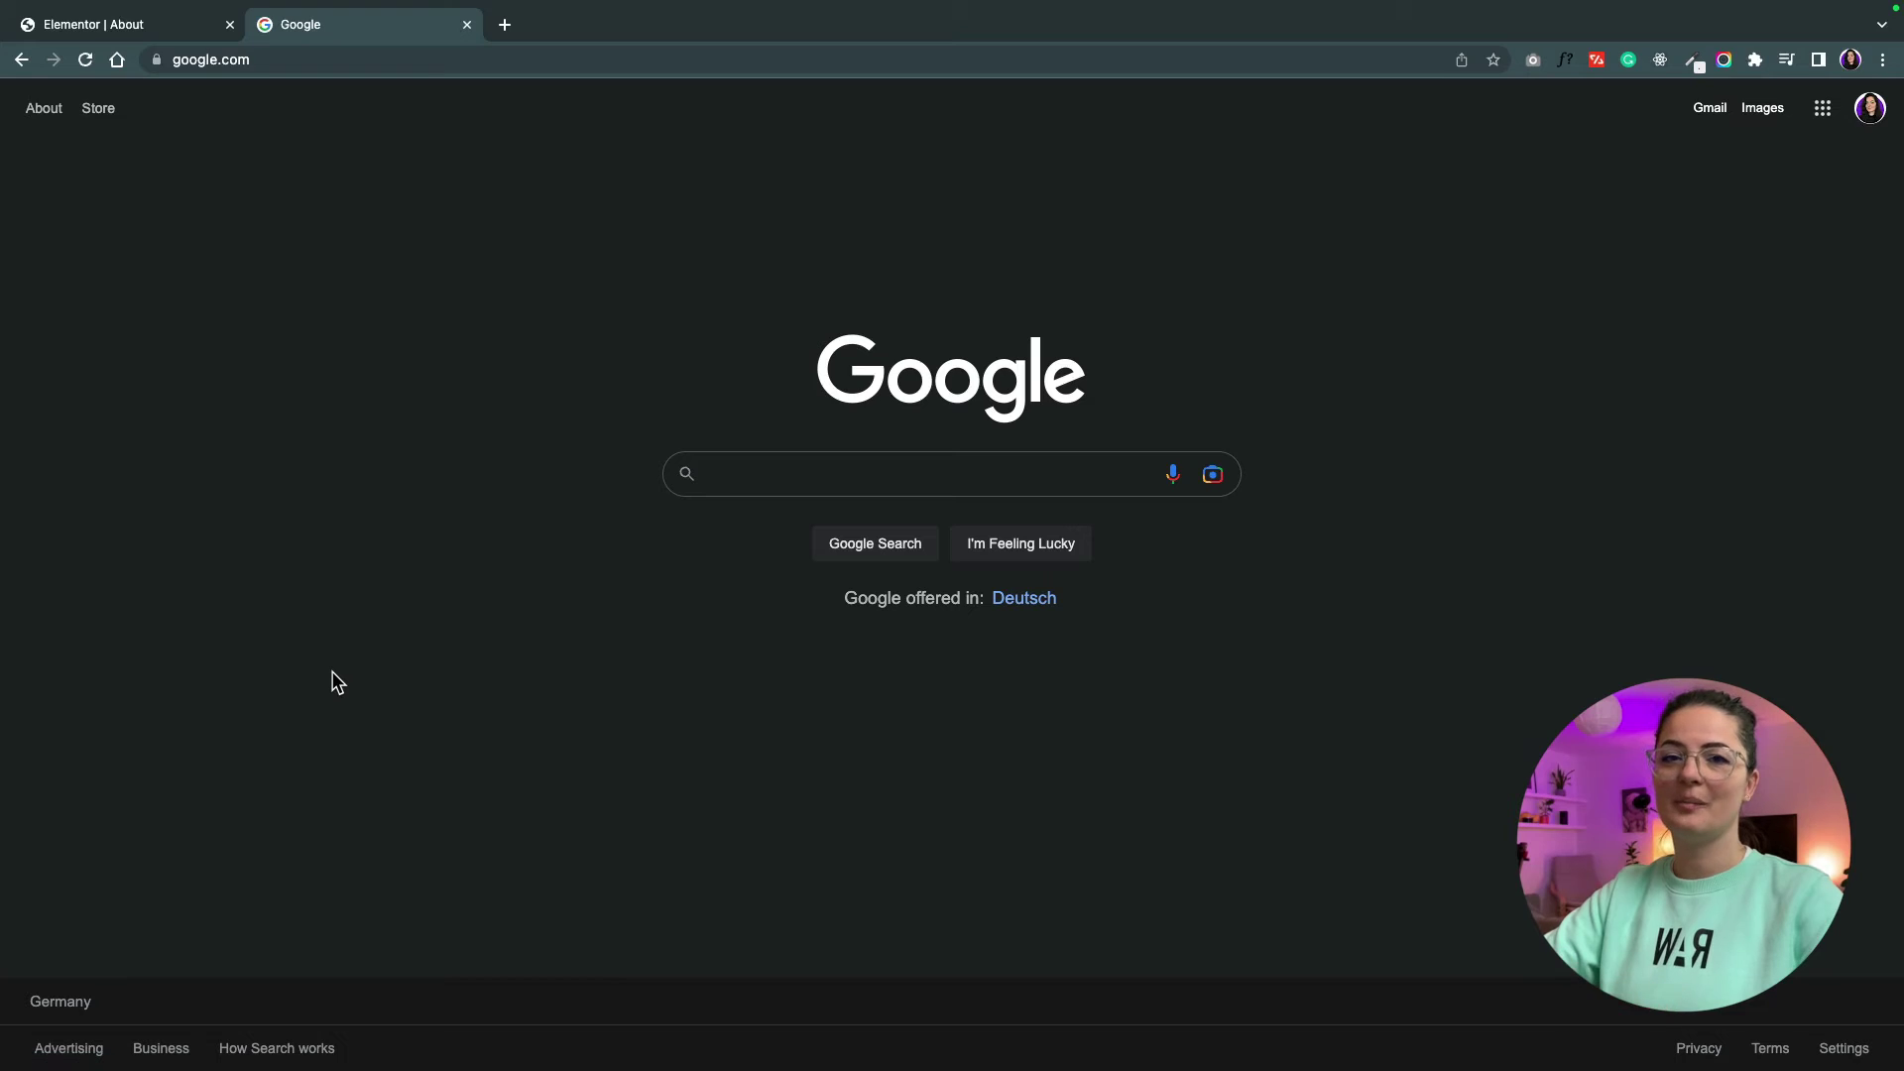
key(super+bracketleft)
key(super+1)
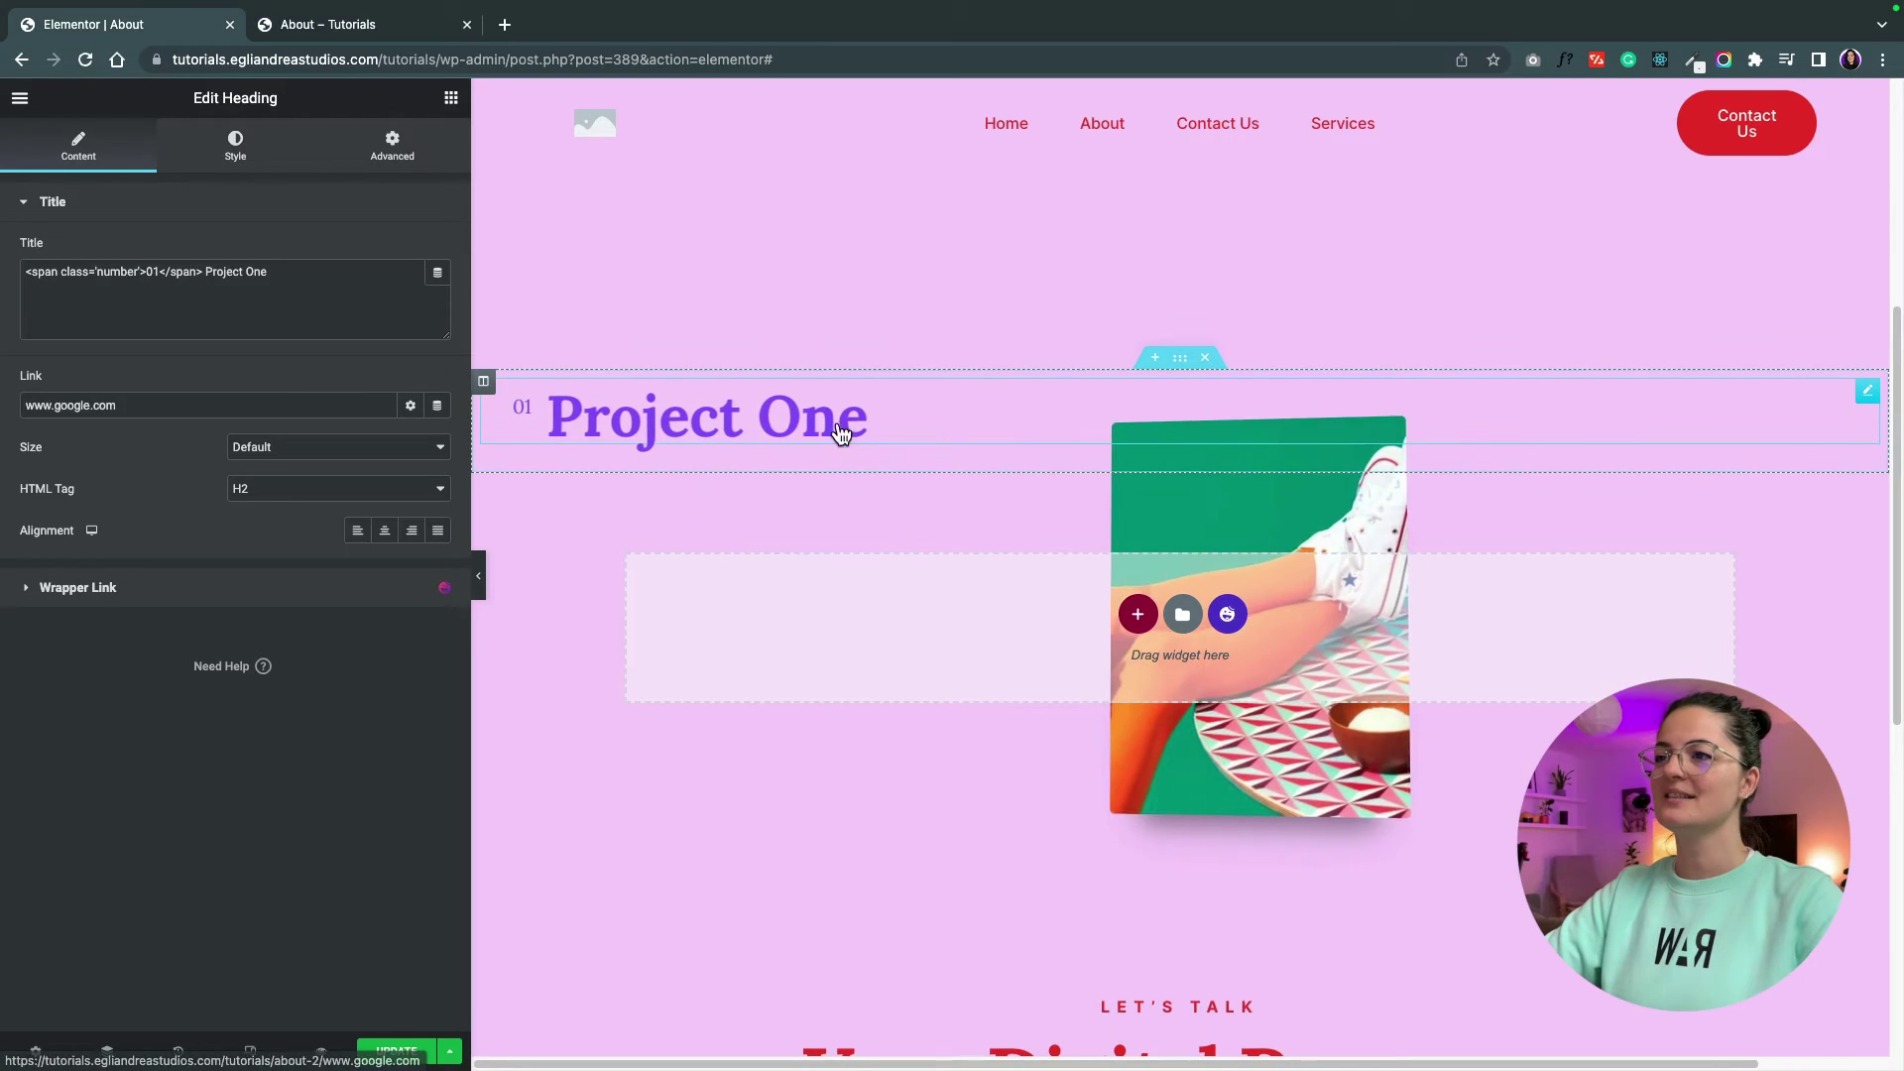
Duplicate the Project One section twice to make three rows.
right_click(1180, 363)
click(1235, 406)
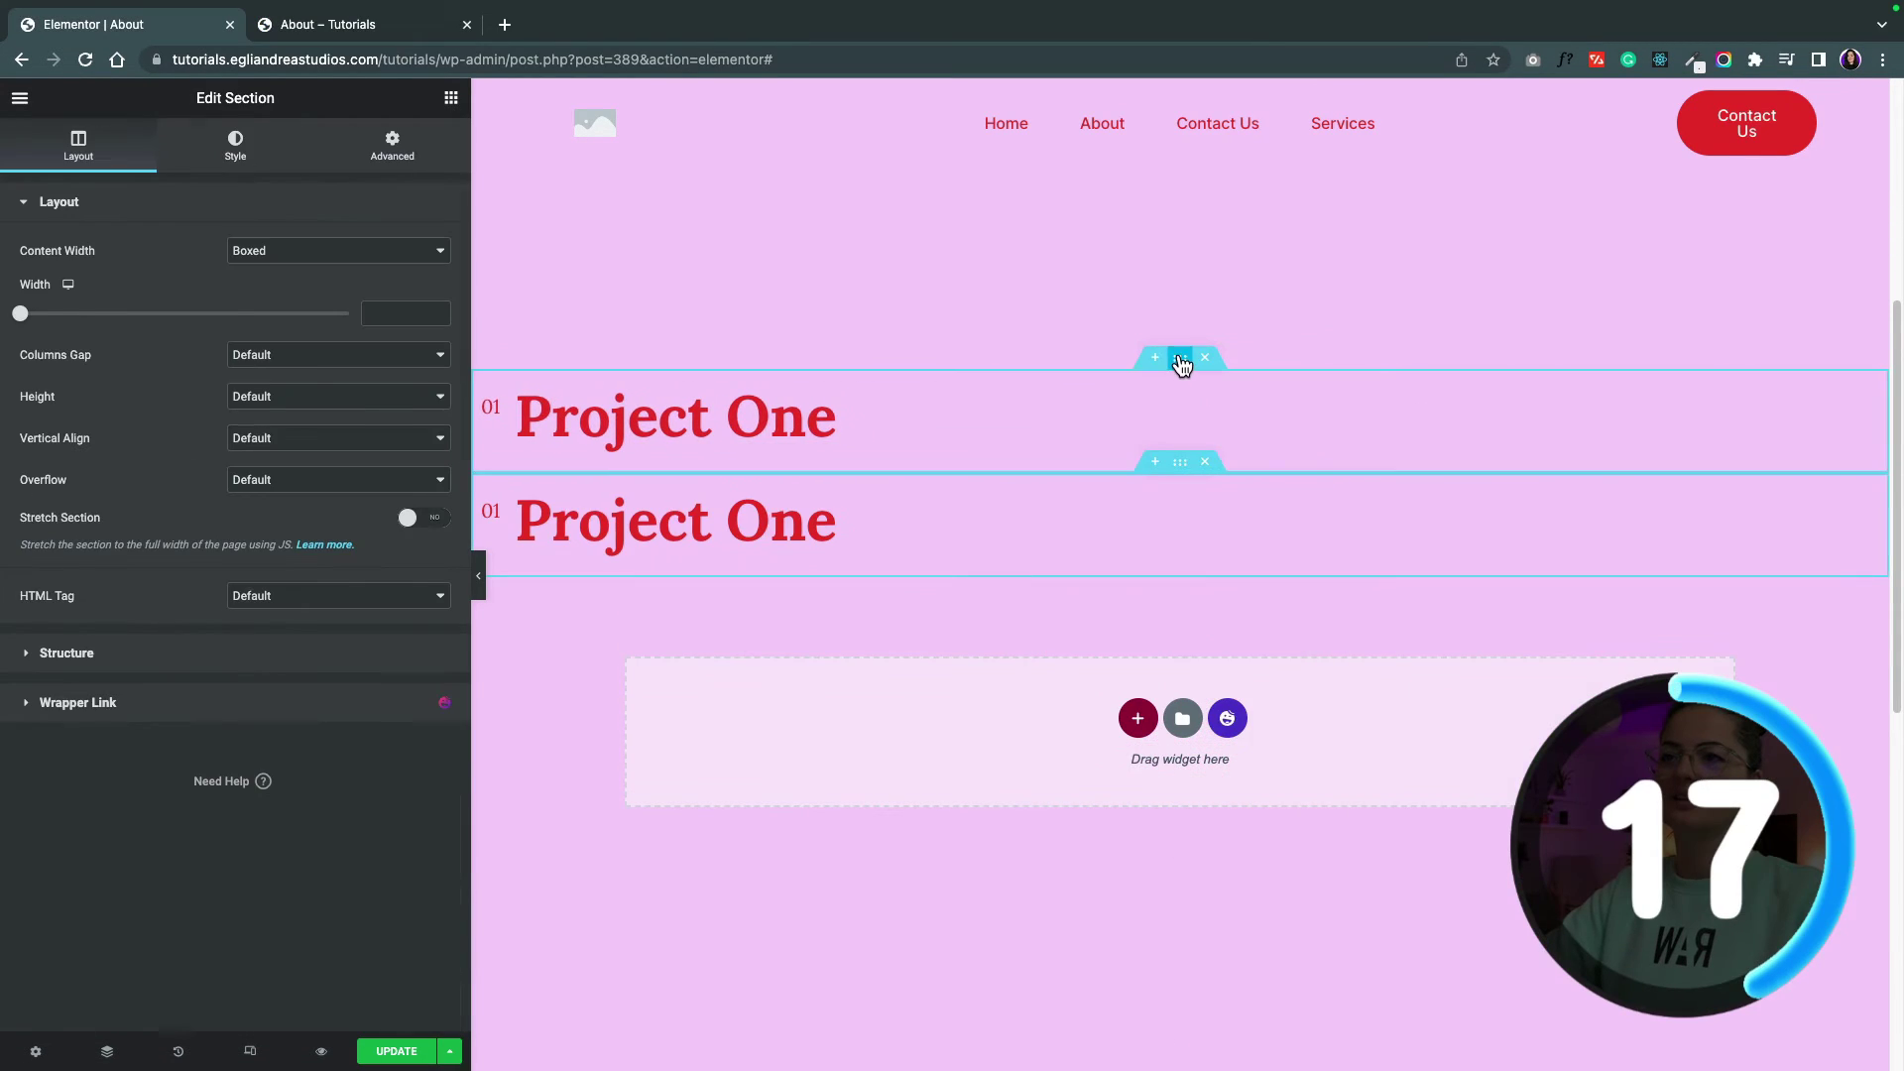
right_click(1181, 359)
click(1229, 402)
Replace the second row's image with the fried-egg picture.
click(834, 535)
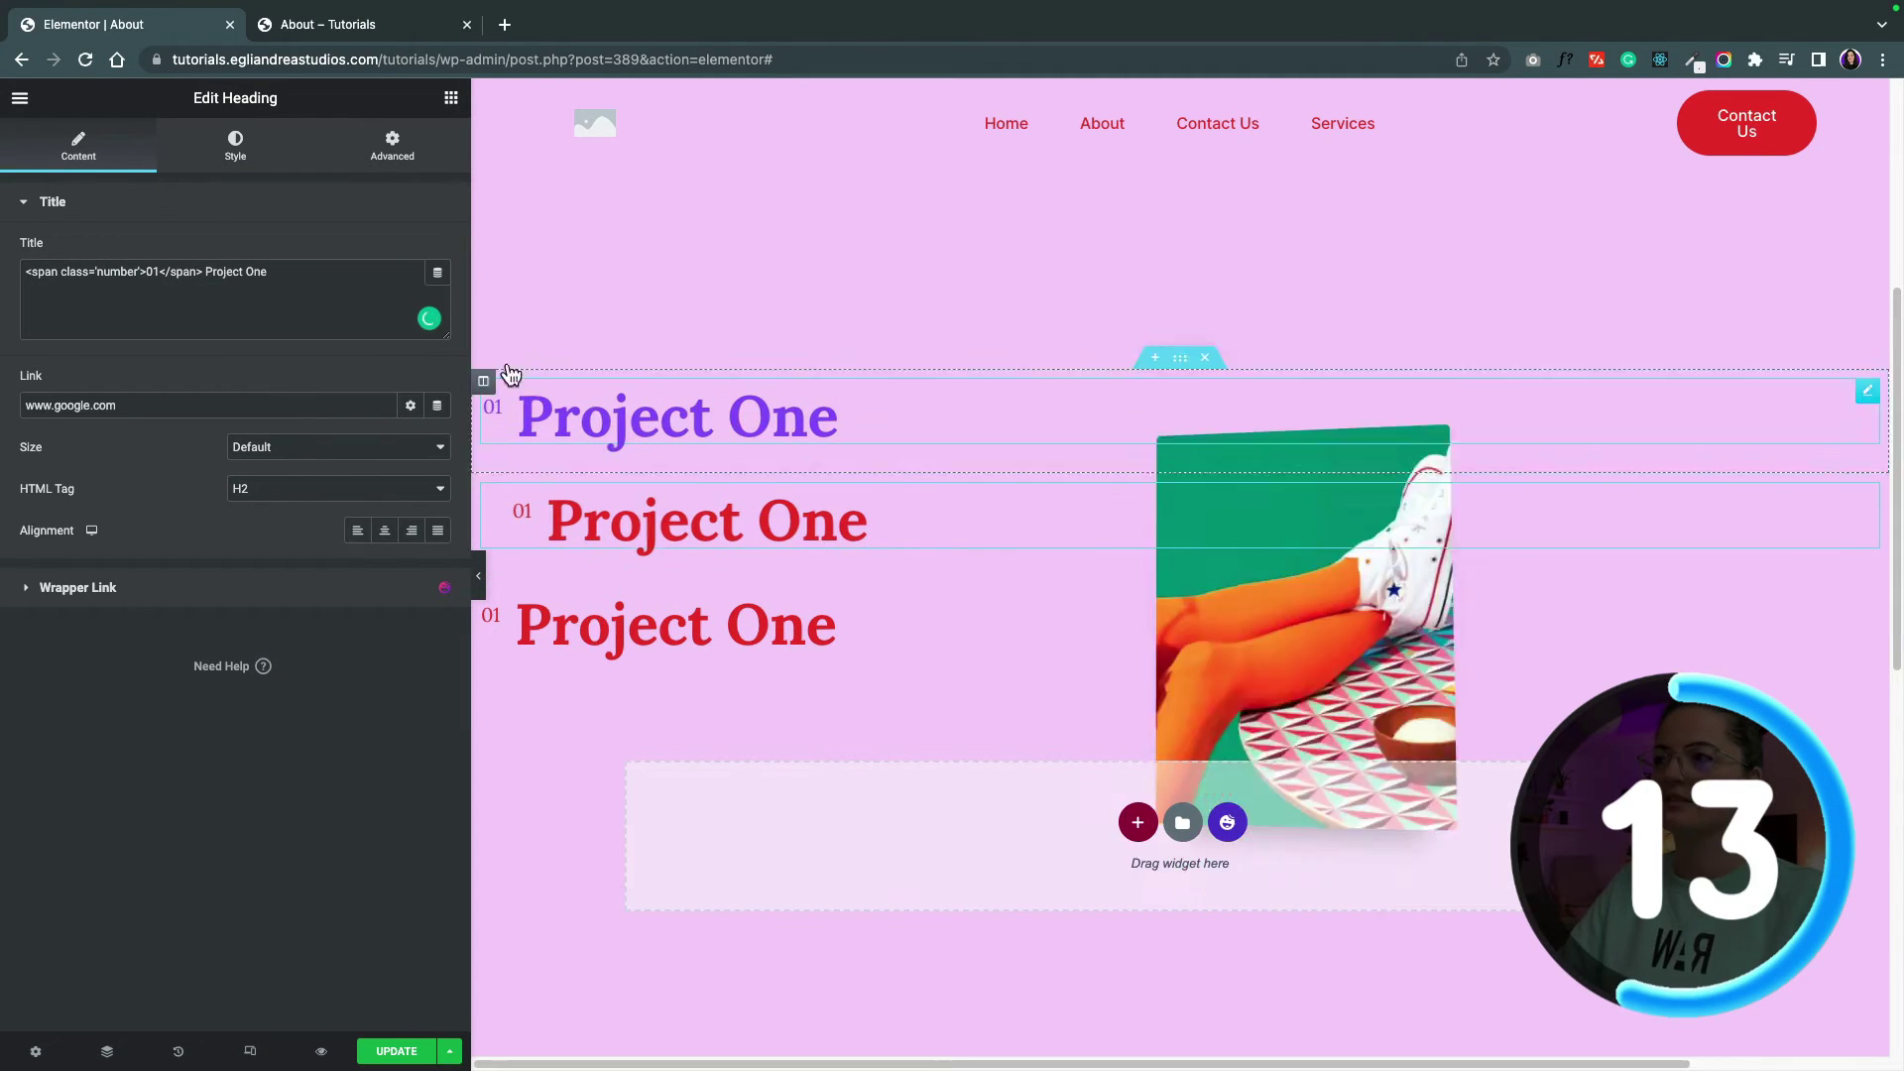
click(107, 1053)
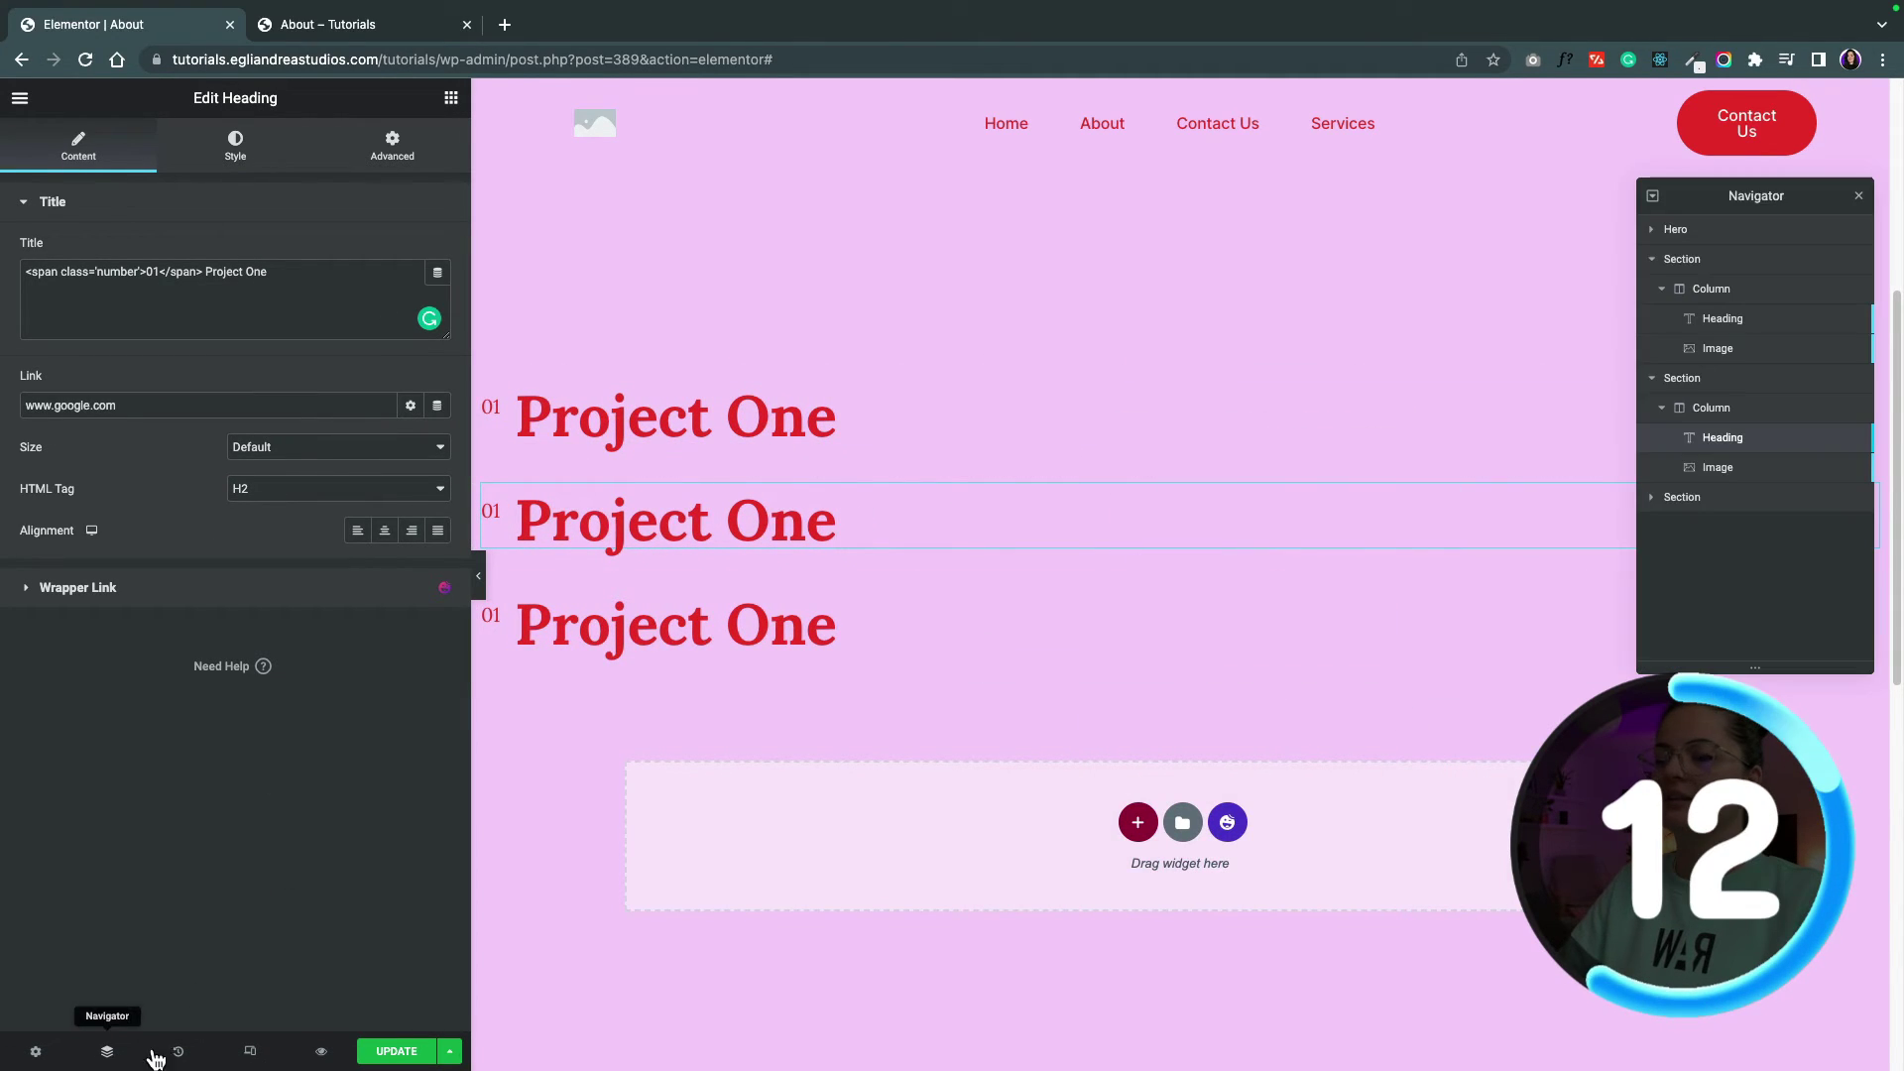
click(1719, 468)
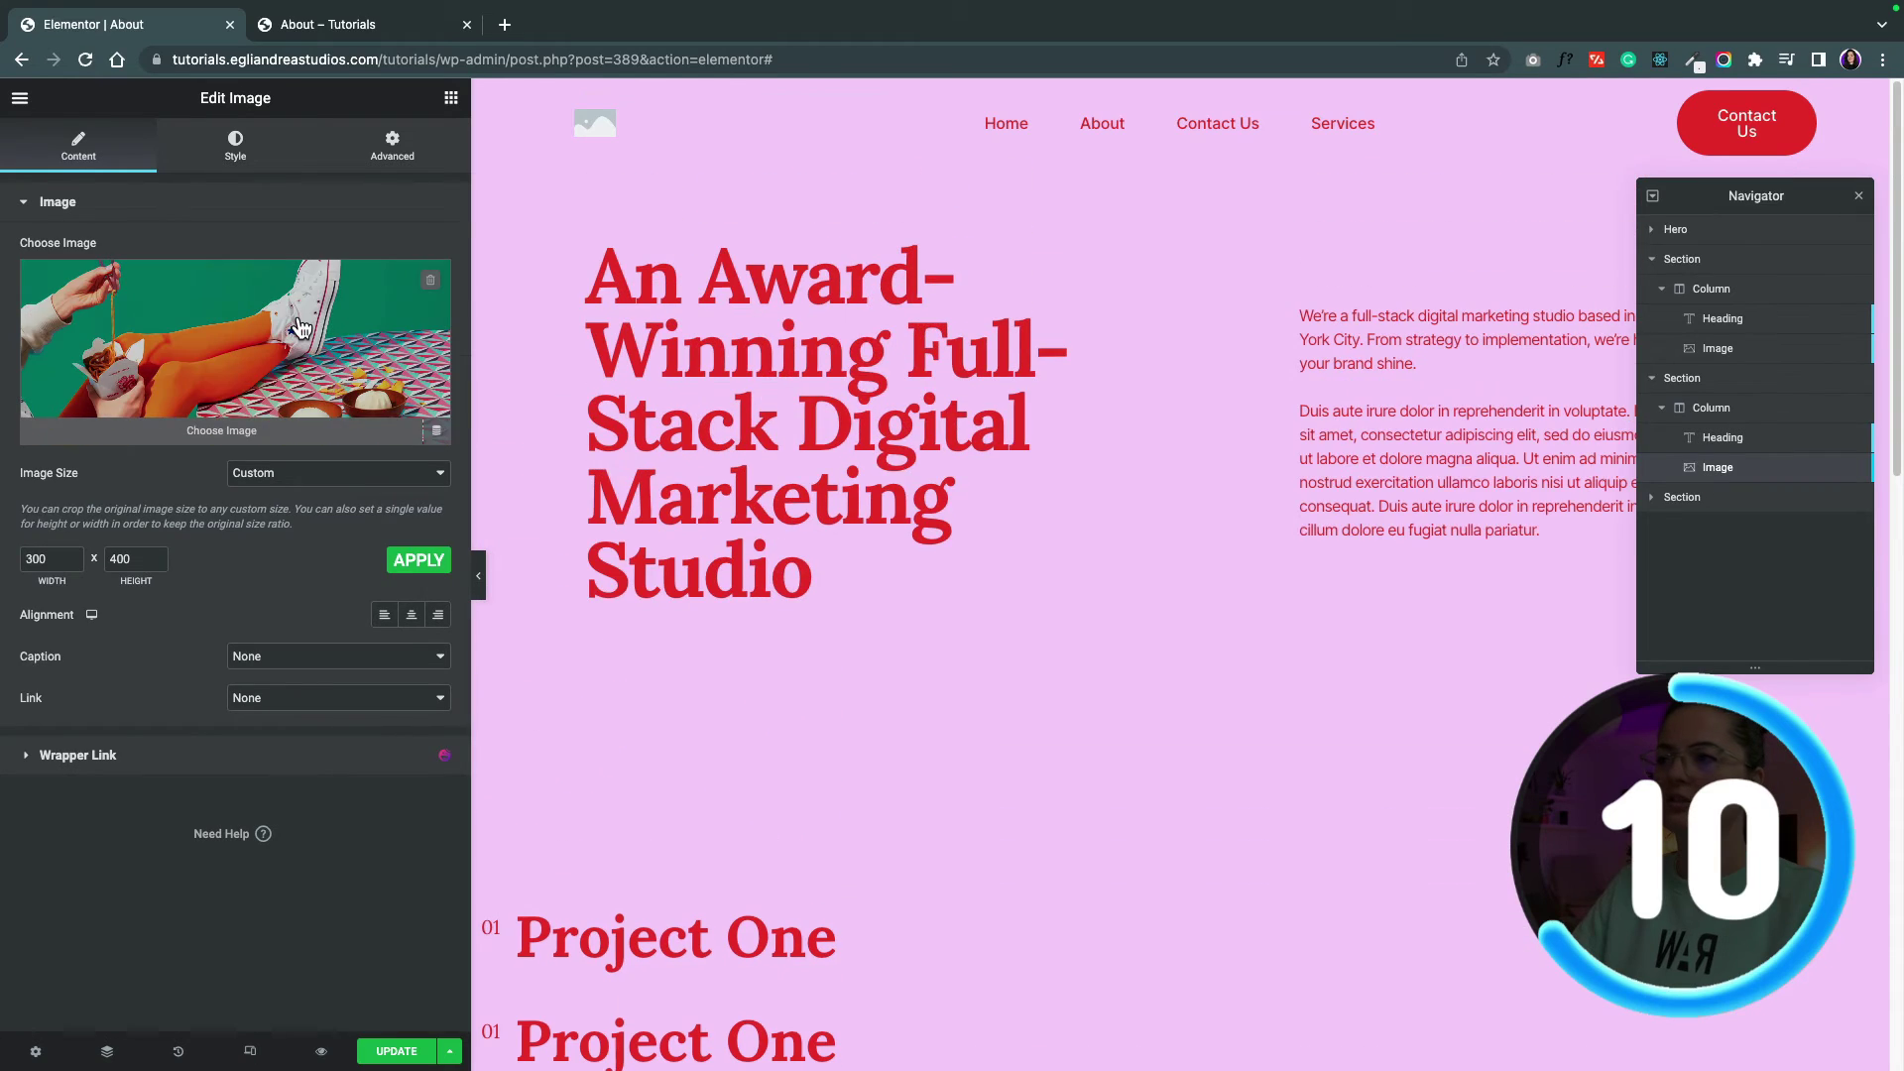
click(1662, 260)
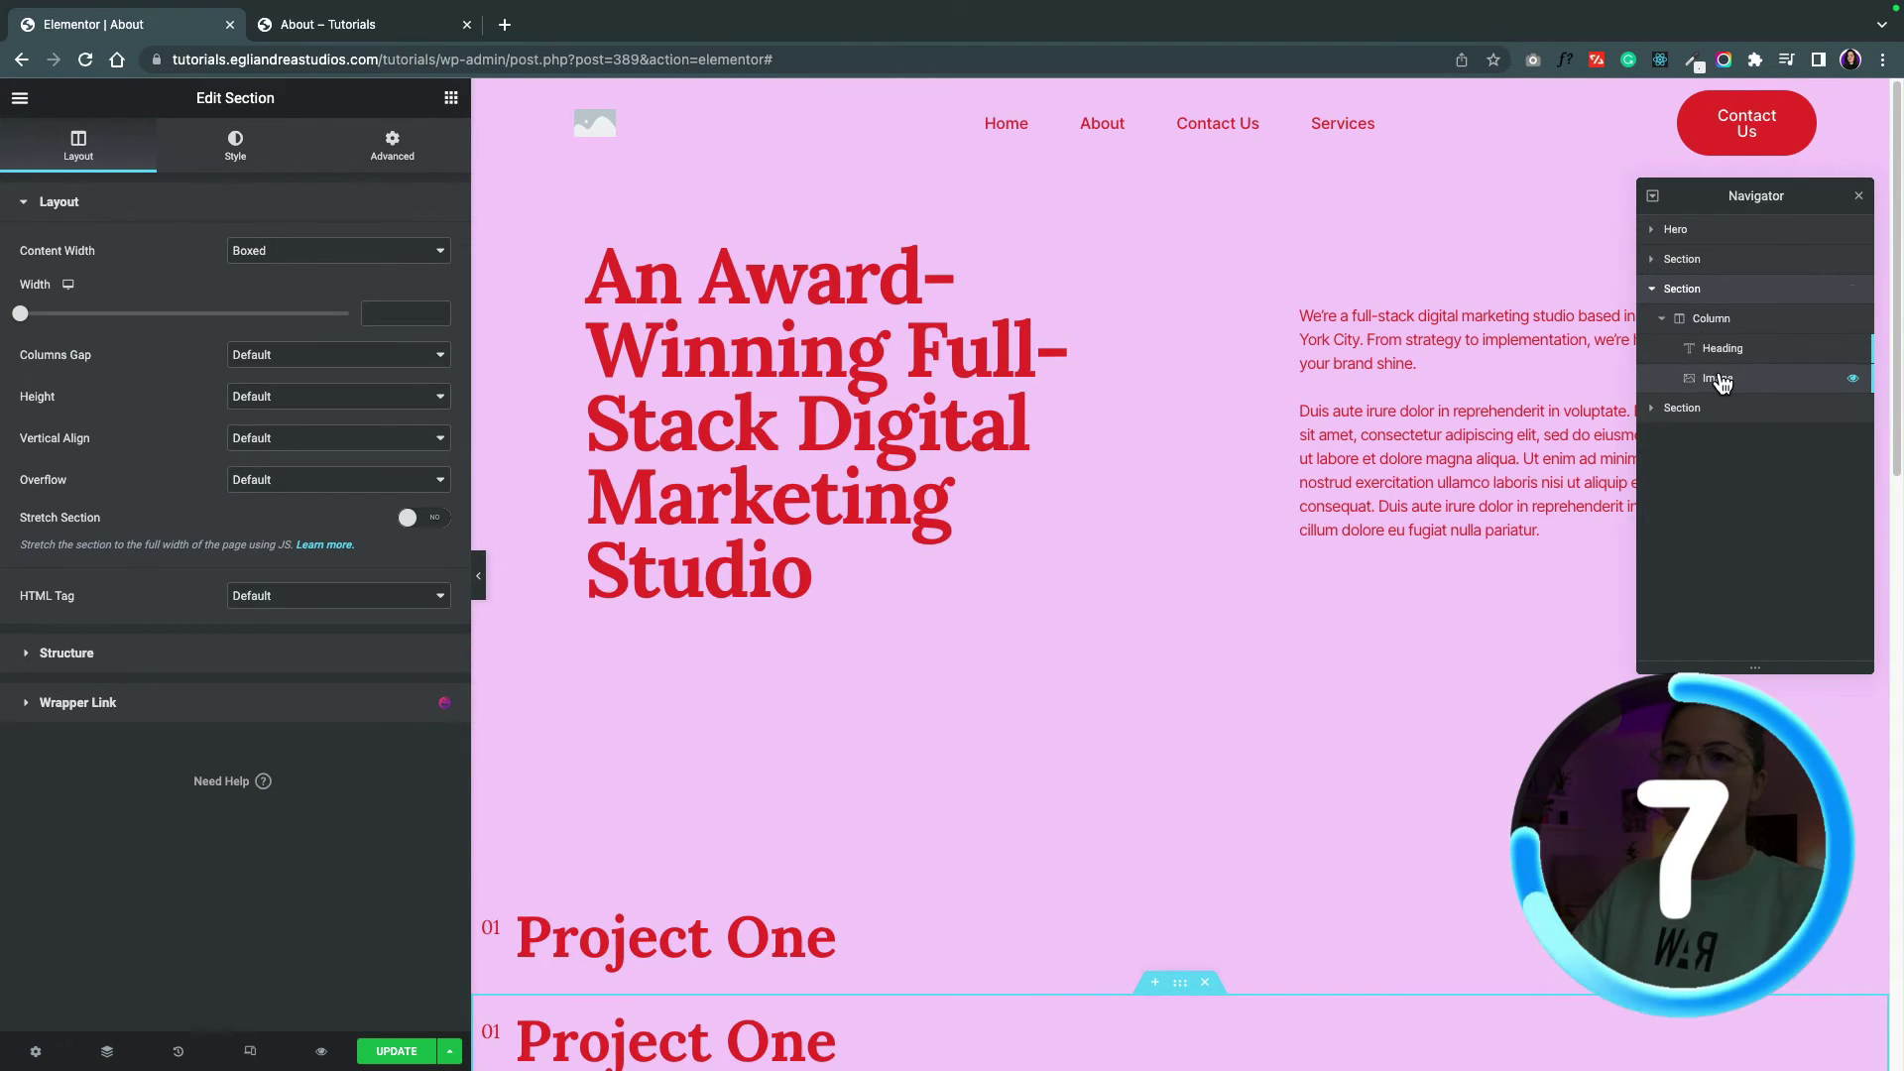
click(1716, 377)
click(204, 382)
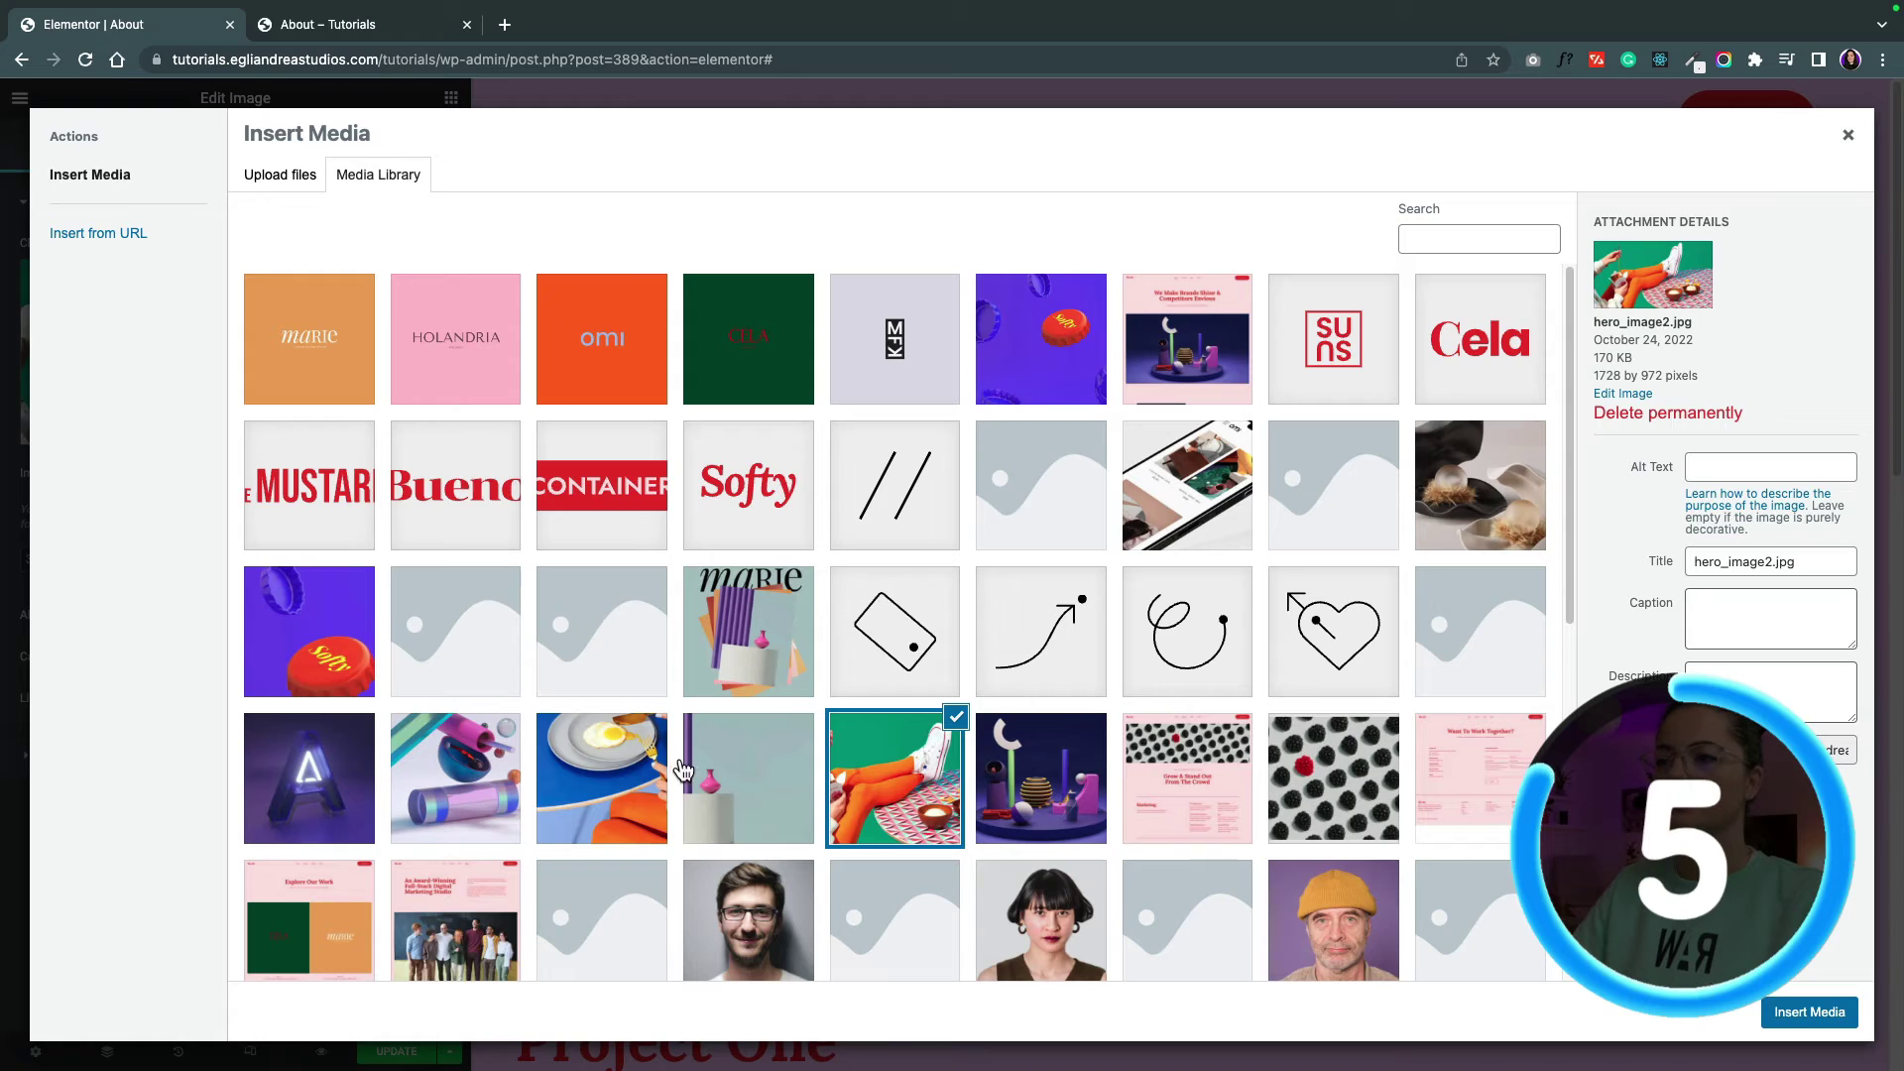
click(613, 778)
click(1809, 1012)
Replace the third row's image with the 3-D shapes capsule picture and preview the page.
scroll(1286, 871, down, 7)
click(919, 489)
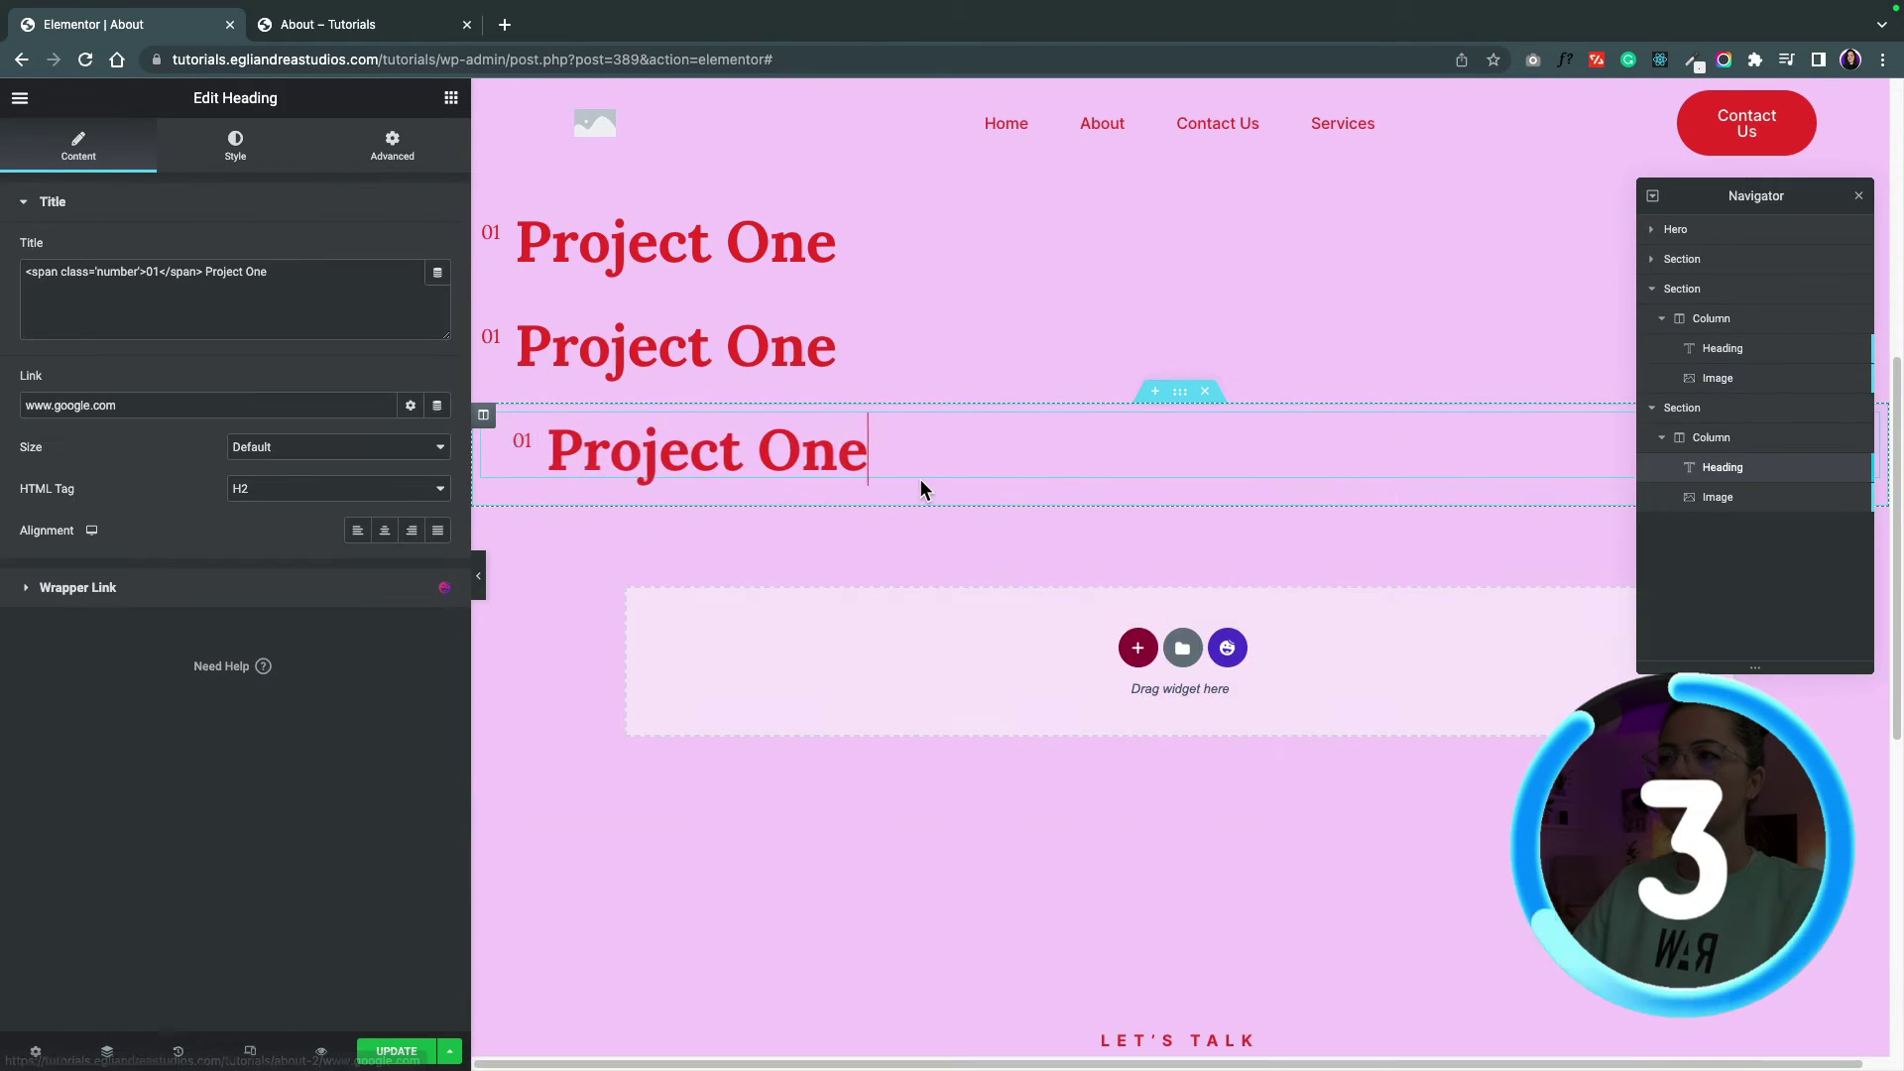
click(1506, 504)
click(306, 391)
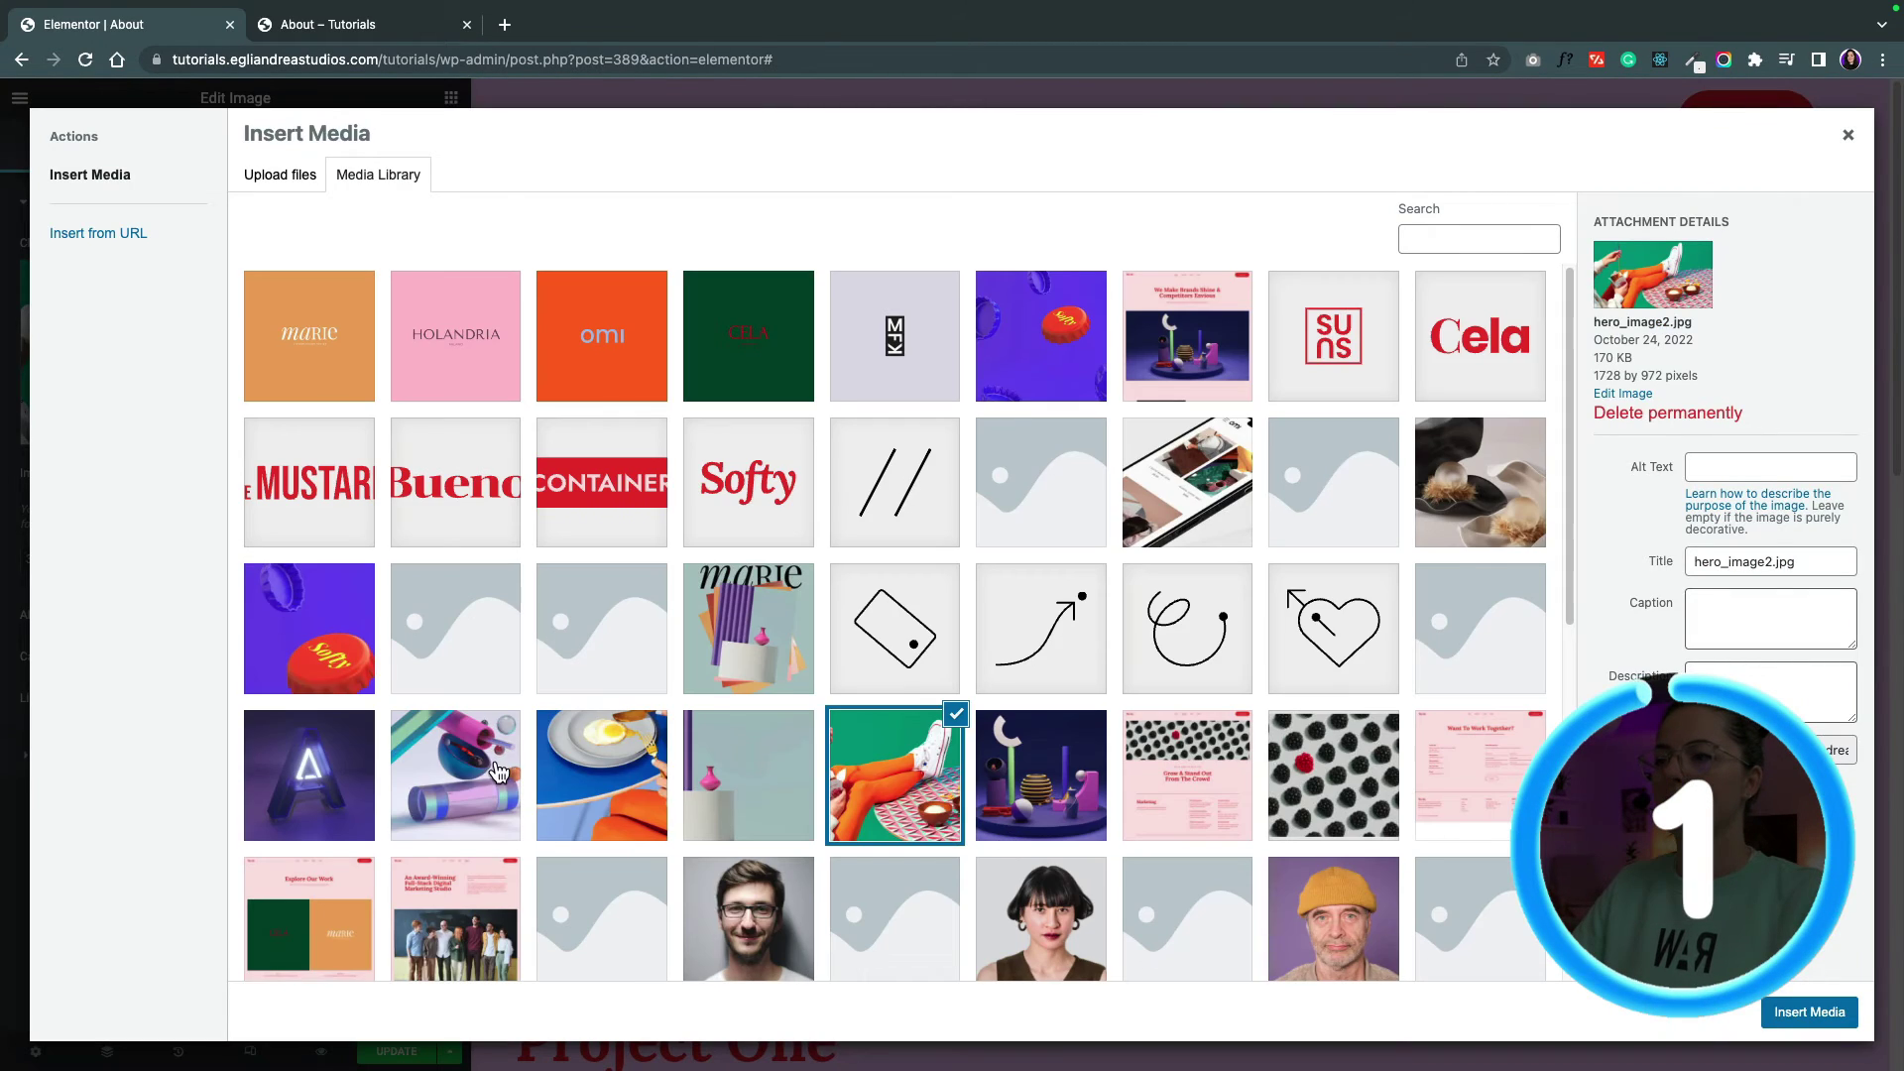
click(446, 756)
click(1806, 1008)
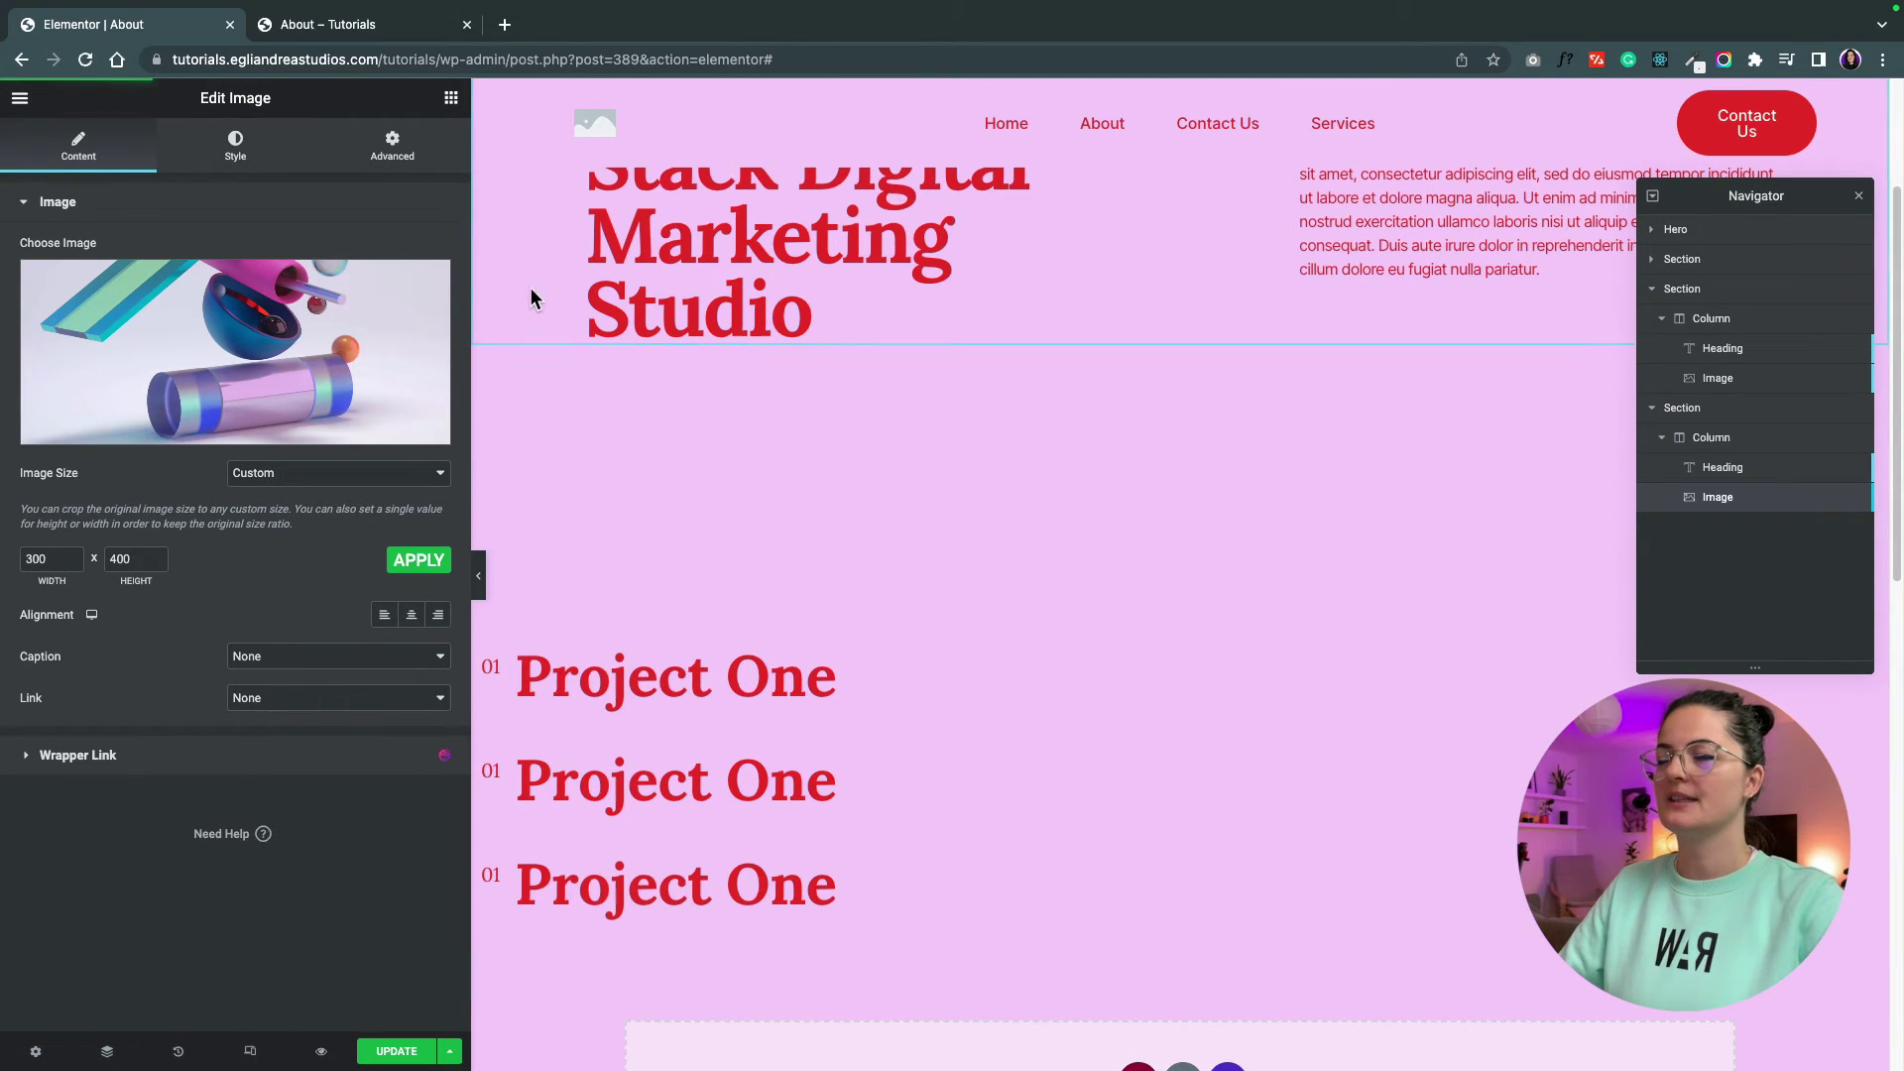
click(317, 36)
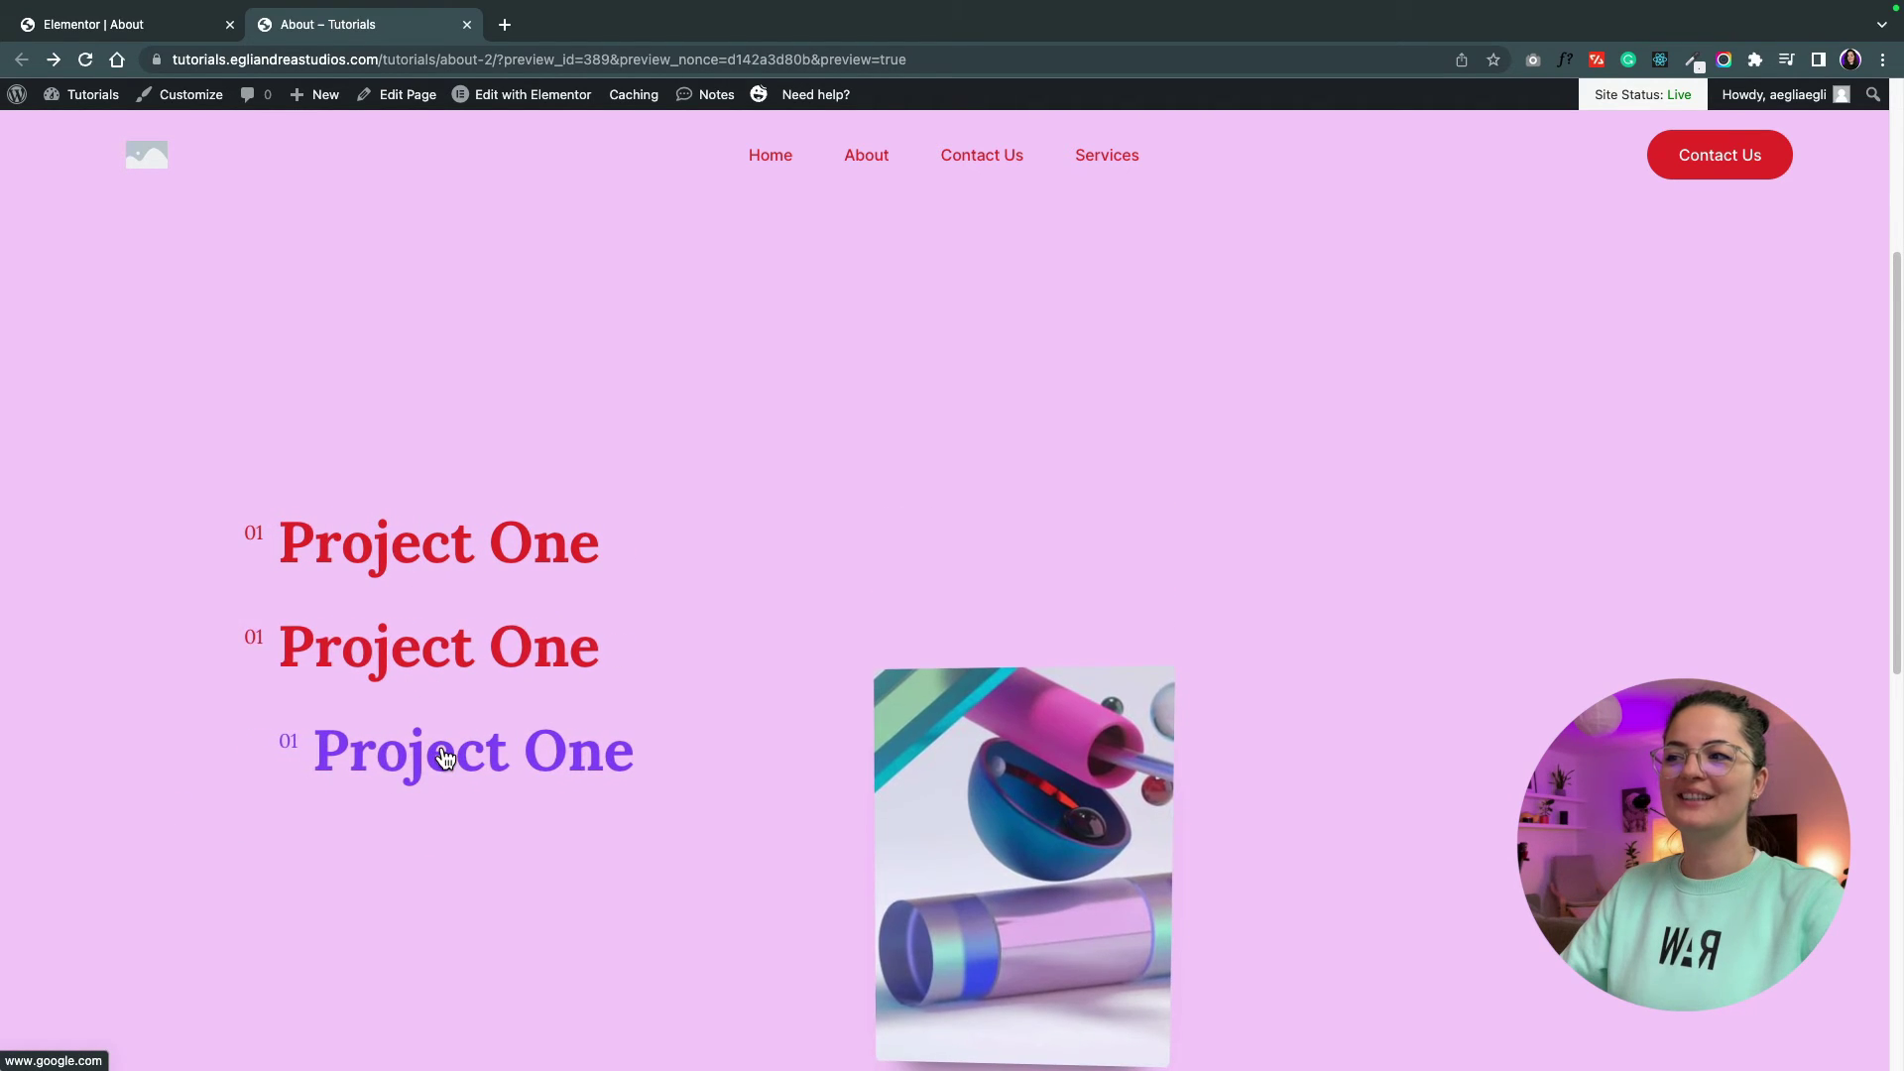
Scroll the preview past the third heading's 3-D shapes image, then return to the Elementor tab.
scroll(443, 761, down, 2)
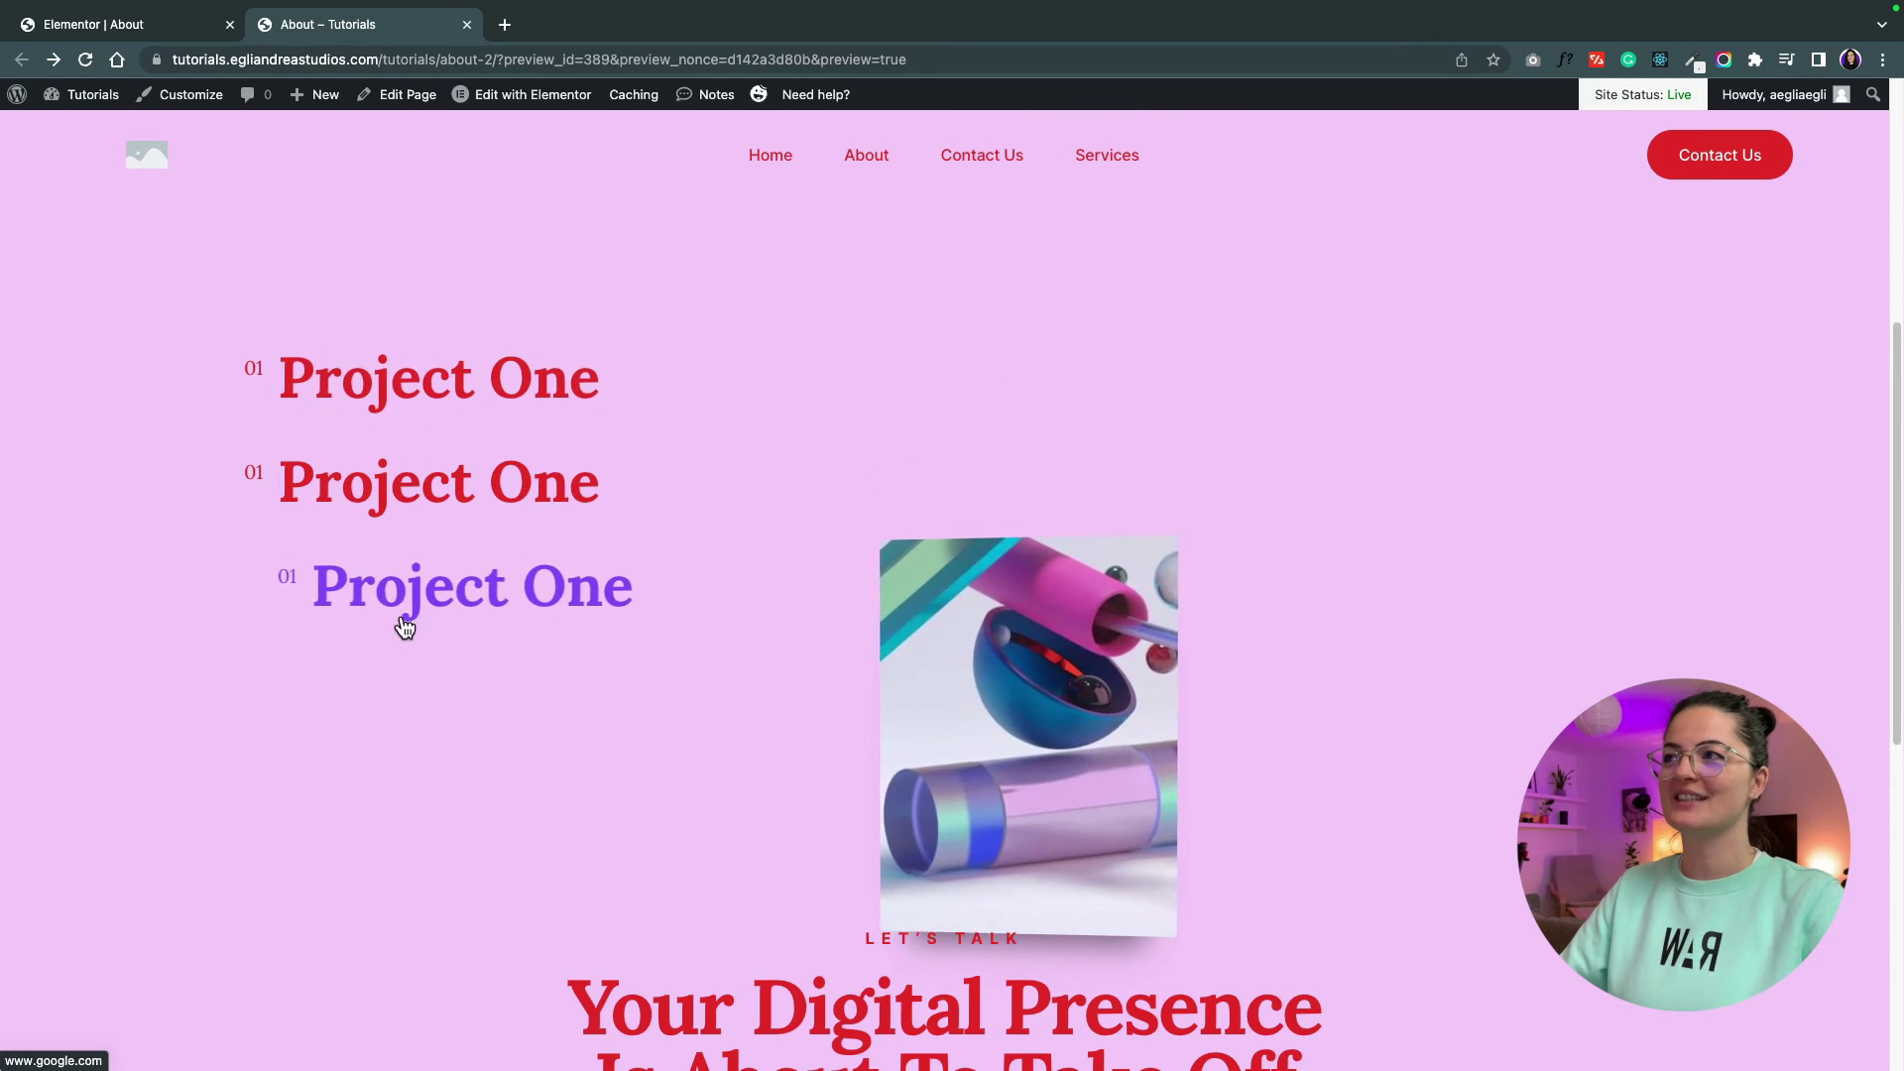
key(ctrl+shift+Tab)
Check the headings' hover images at tablet width, then switch to mobile width and select the second heading.
click(250, 1052)
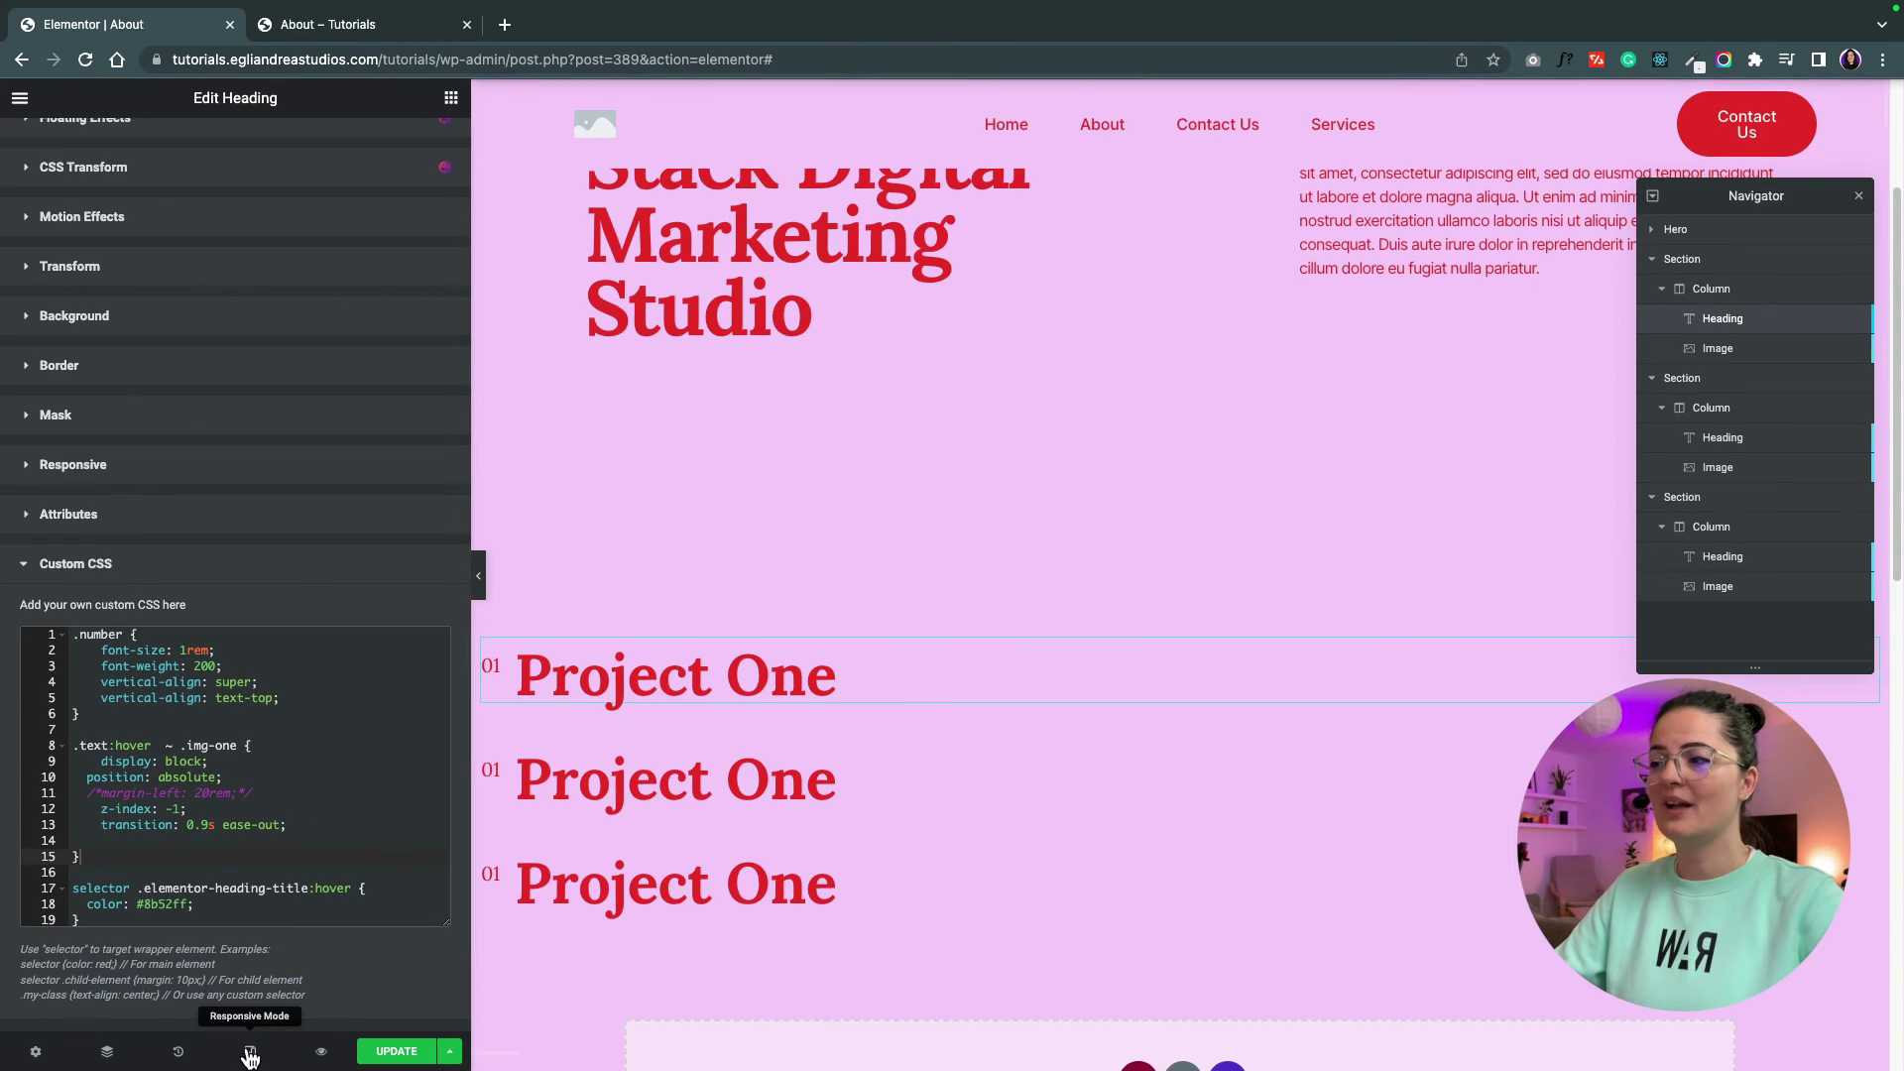
click(1100, 98)
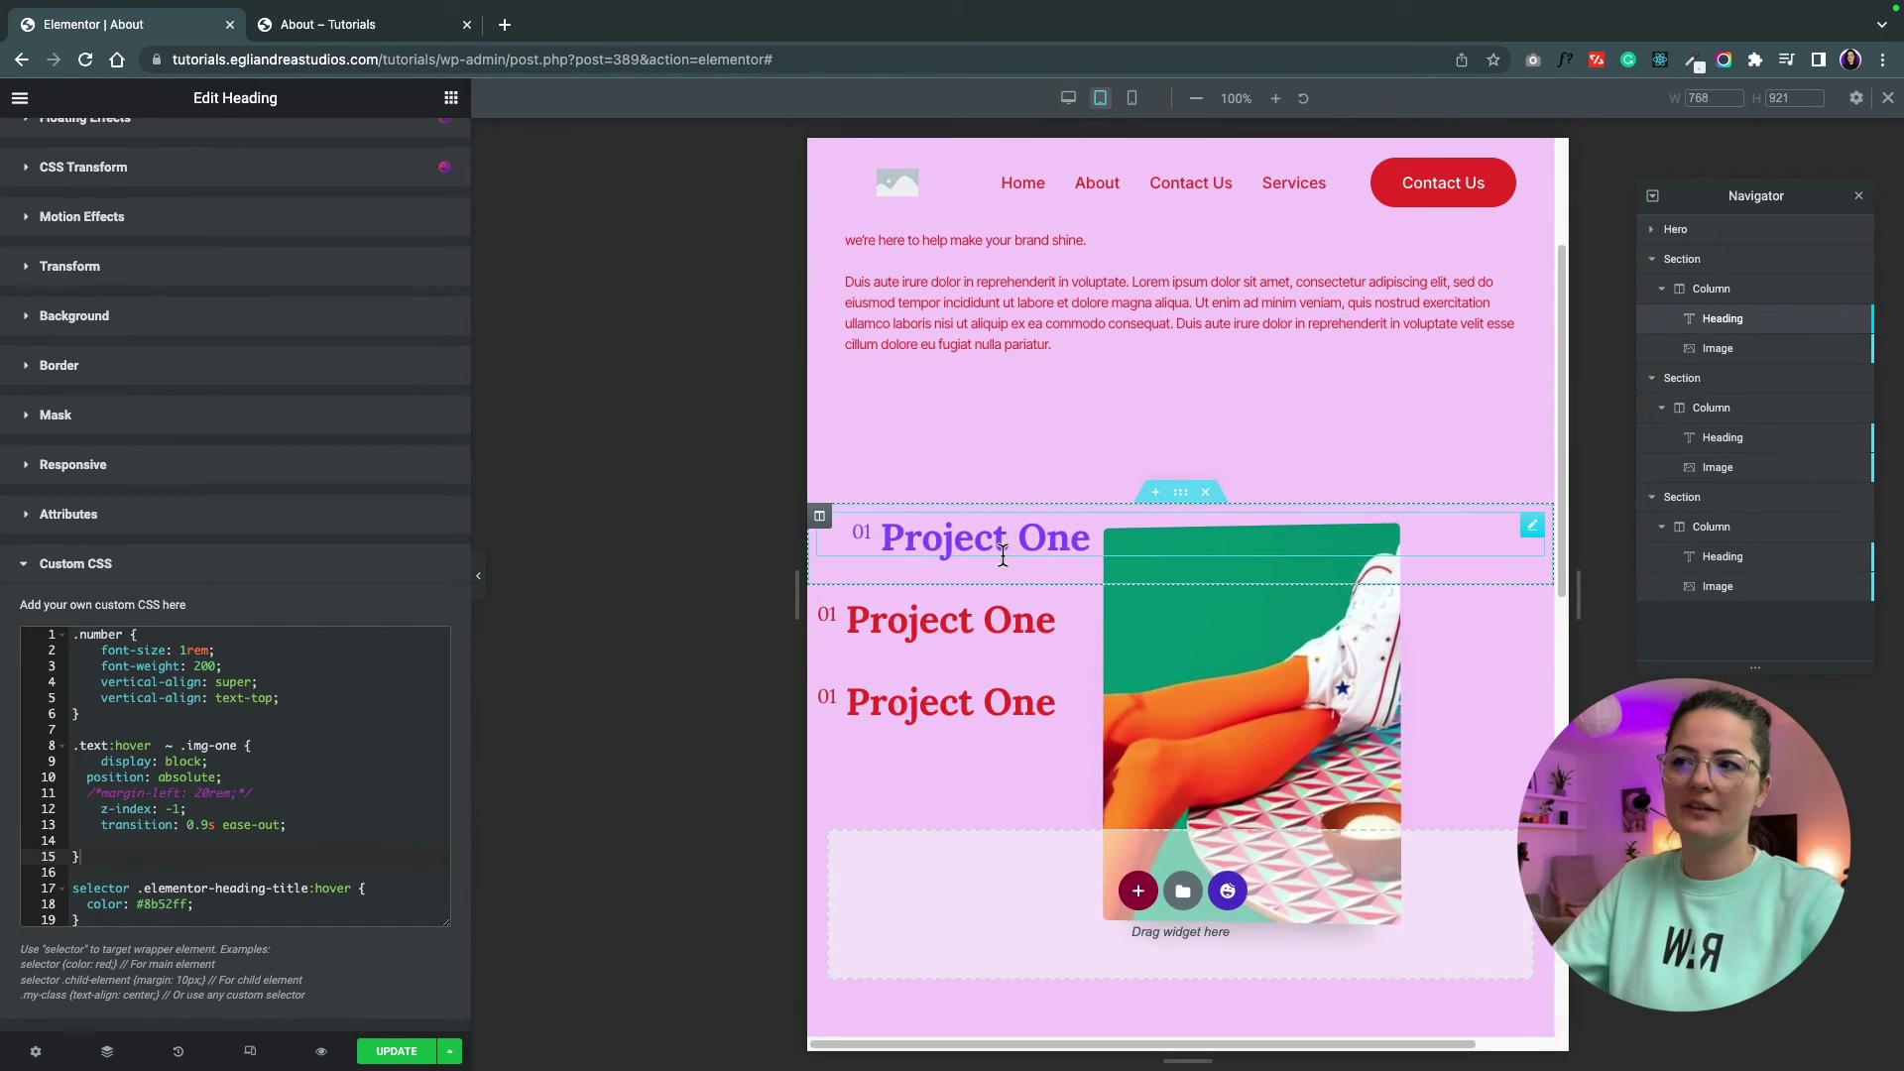
mouse_move(977, 620)
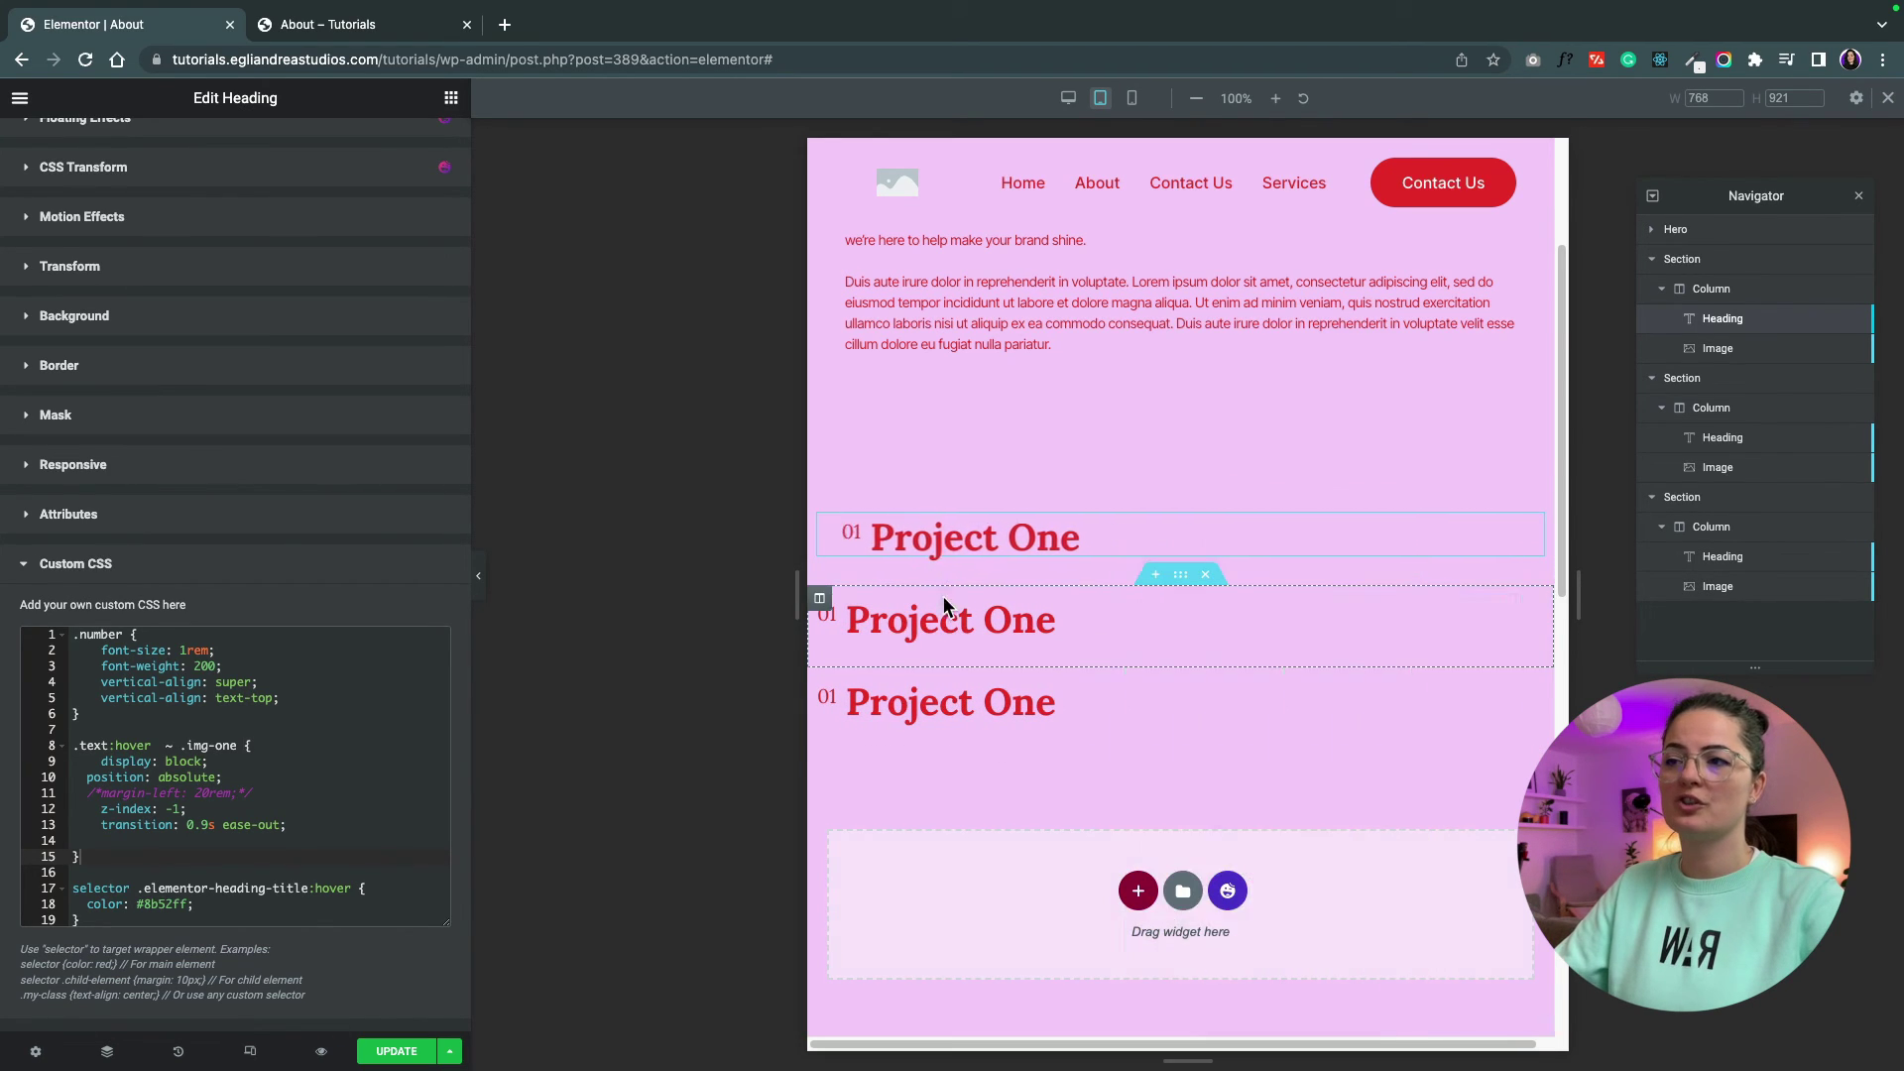
mouse_move(969, 548)
click(1132, 97)
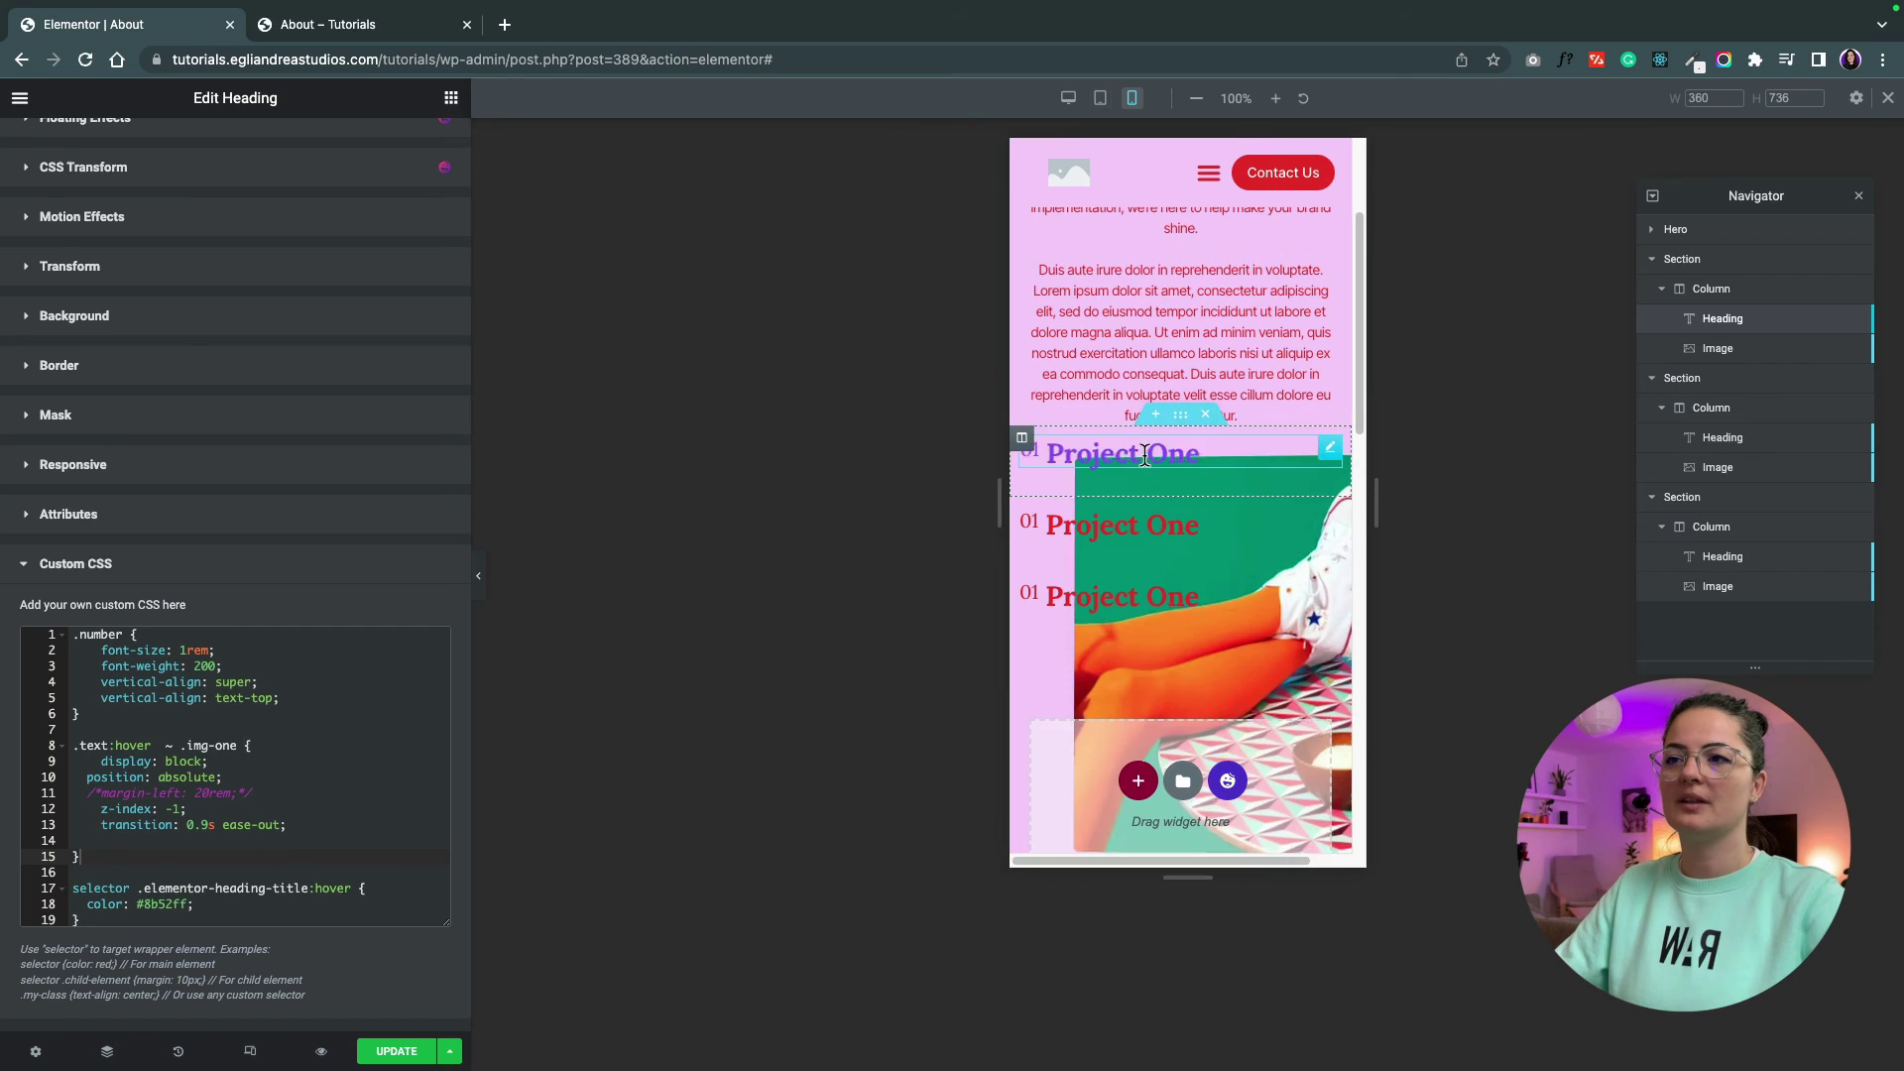
click(1088, 531)
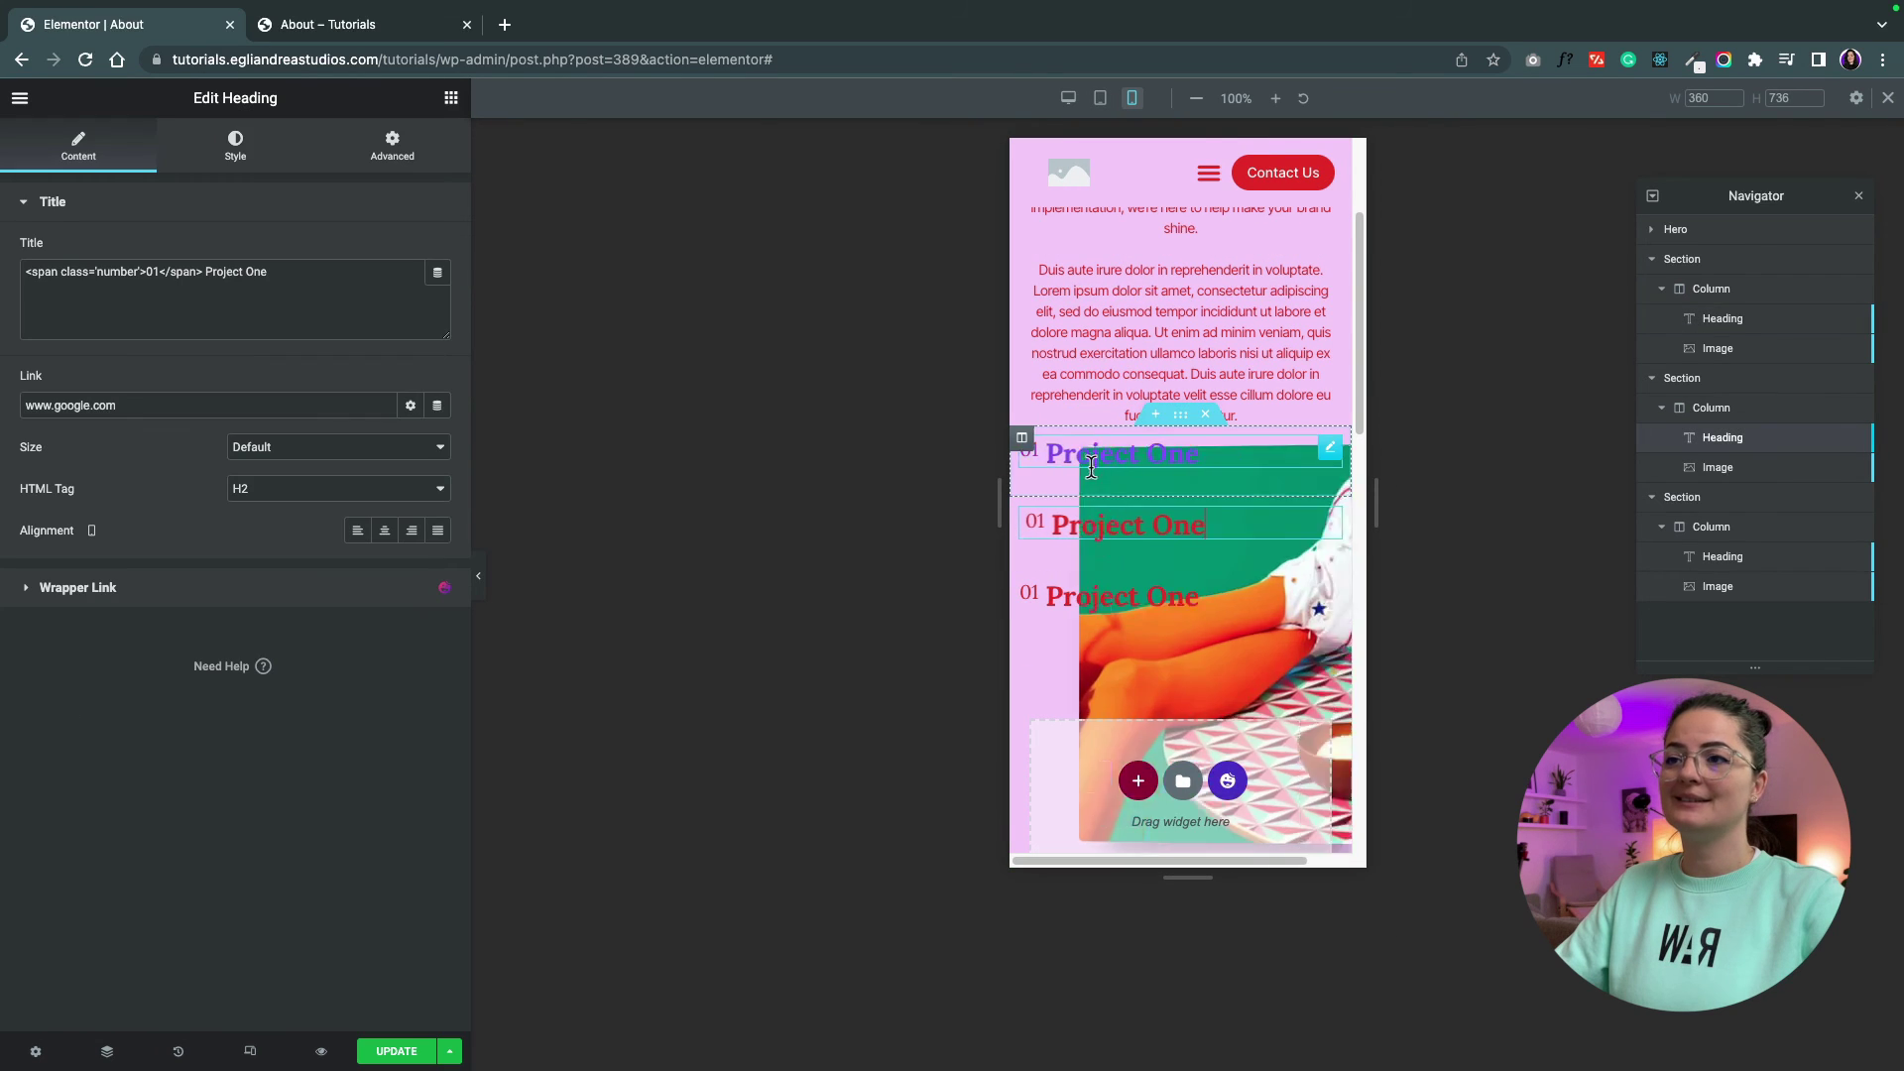